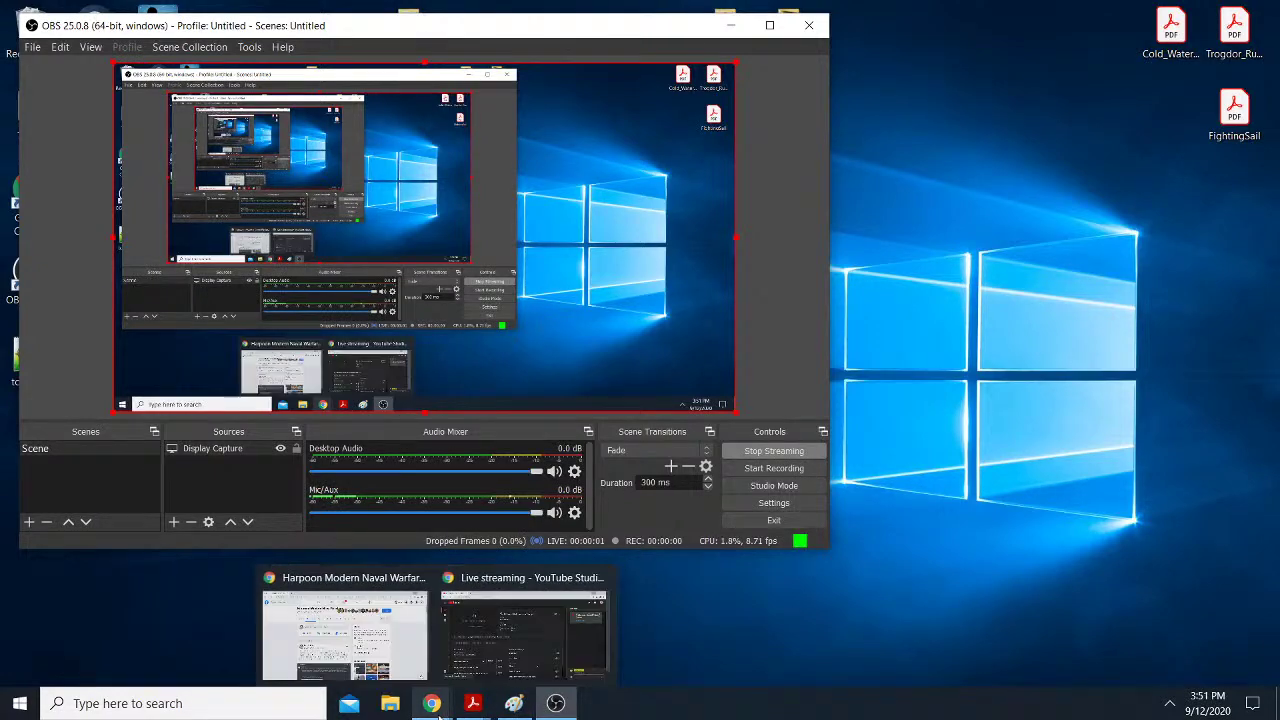
Step: Replace the live stream title with 'Harpoon 5 - How To Make a Quick Map For Simplot 2' and save
click(487, 583)
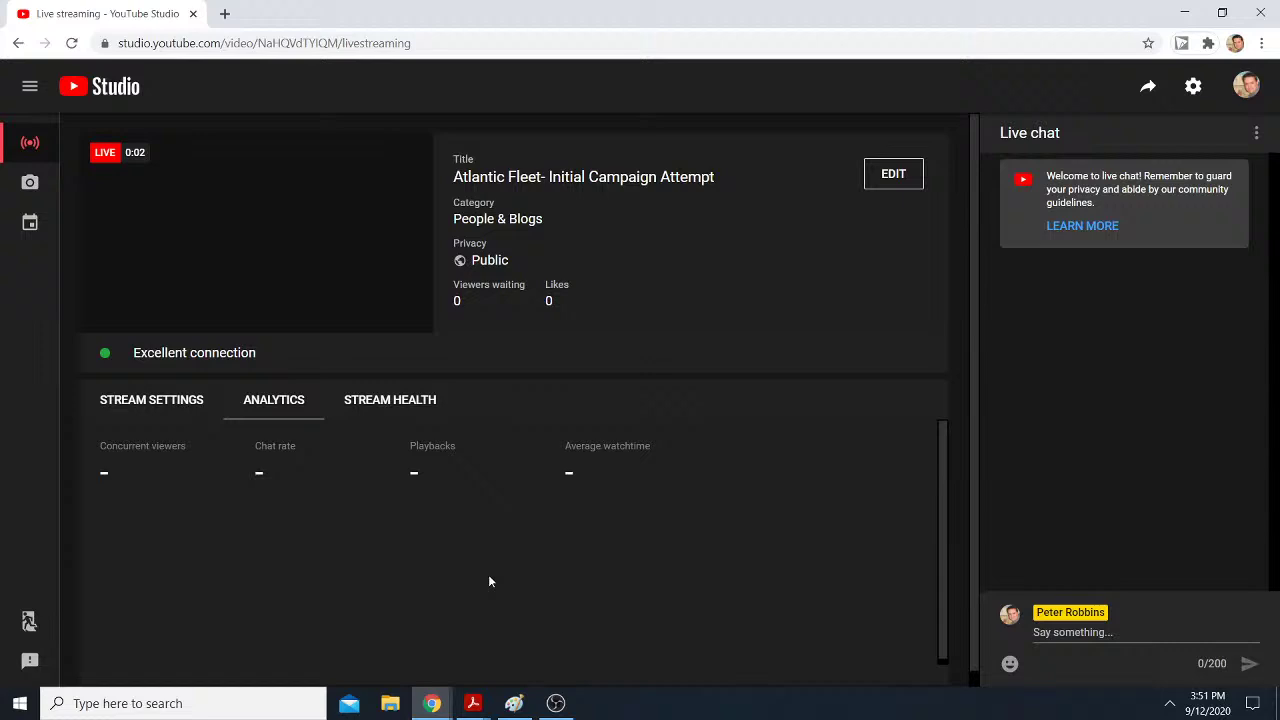
click(891, 177)
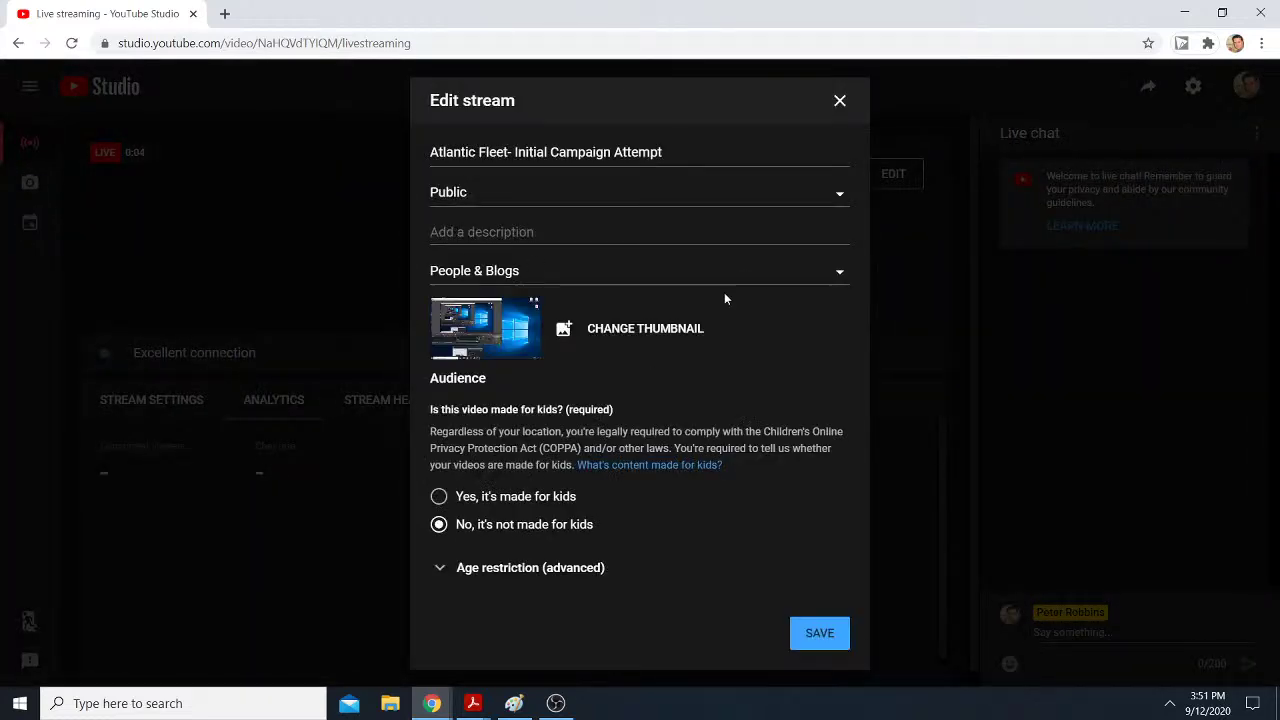
drag(662, 152, 418, 151)
text(Harpoot)
key(BackSpace)
key(BackSpace)
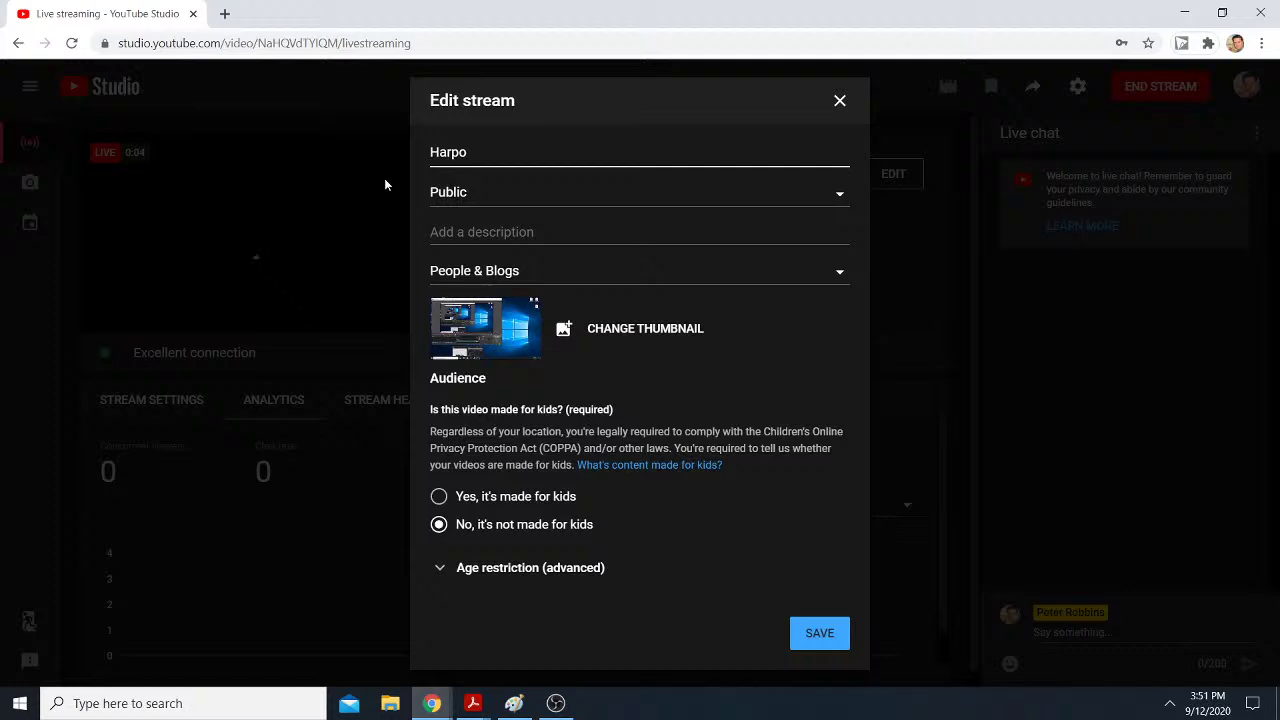
text(on 5 -)
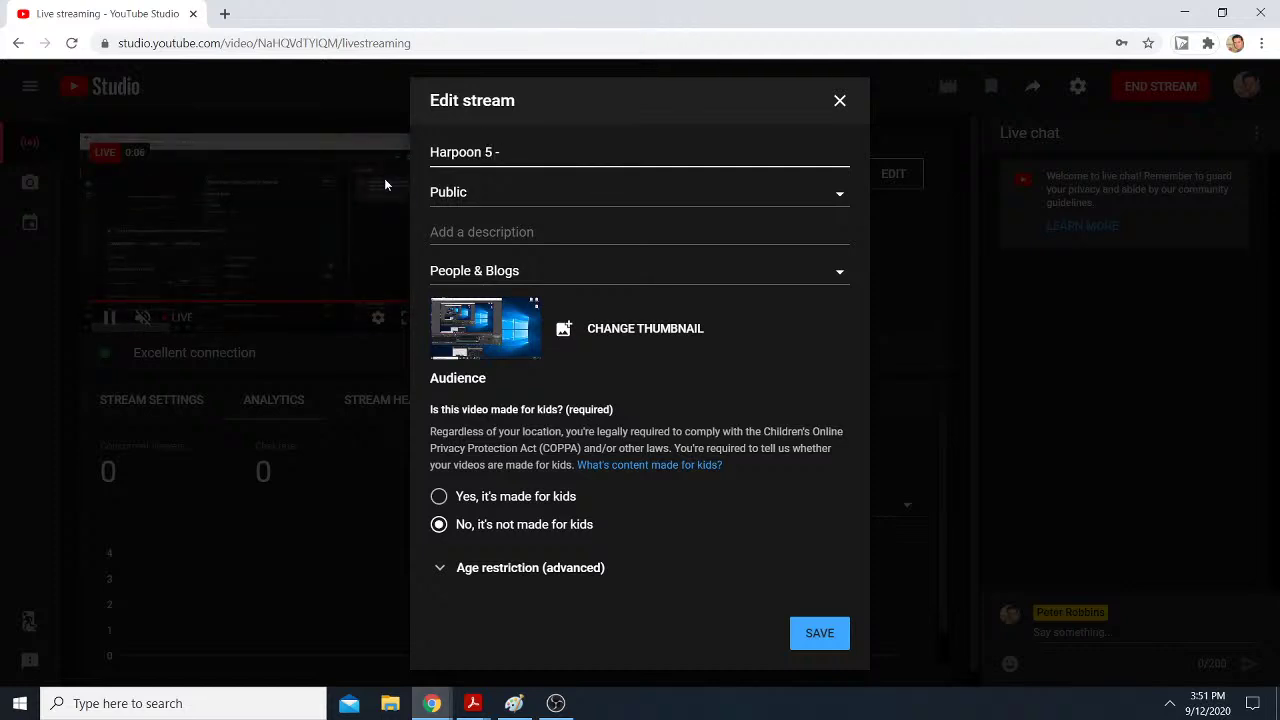
text( How To Make a Qui)
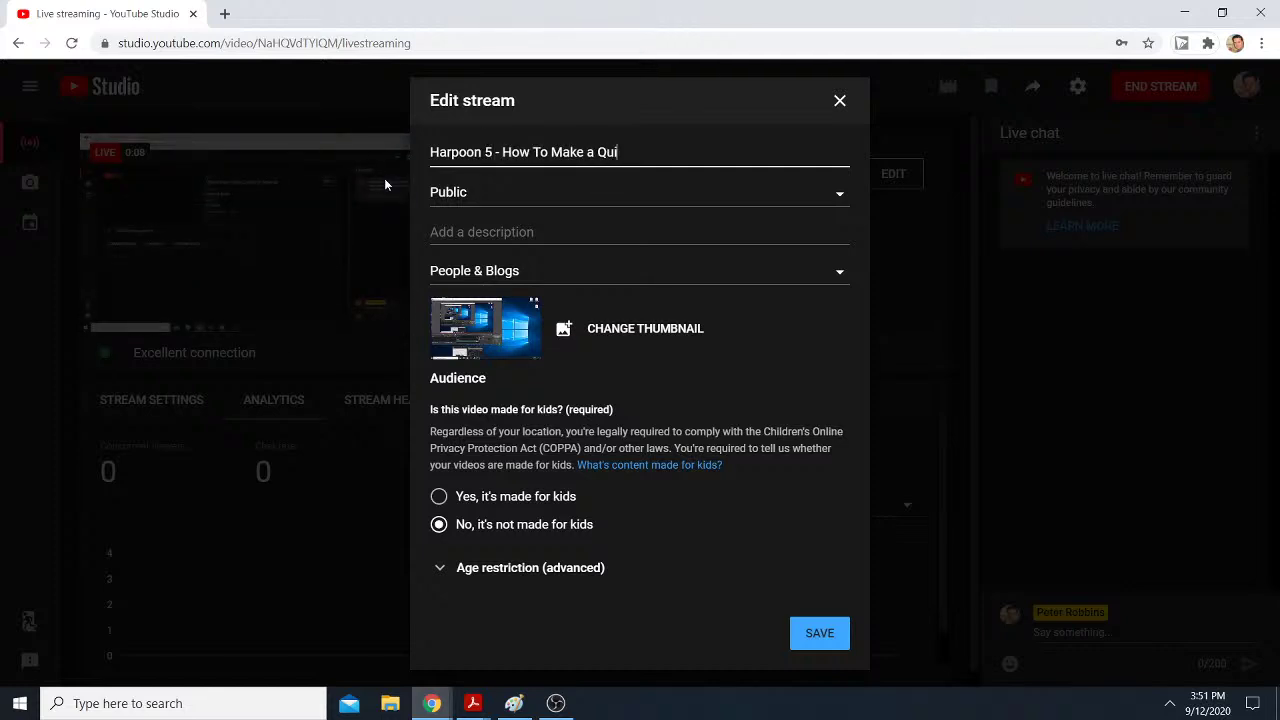
text(ck Map F)
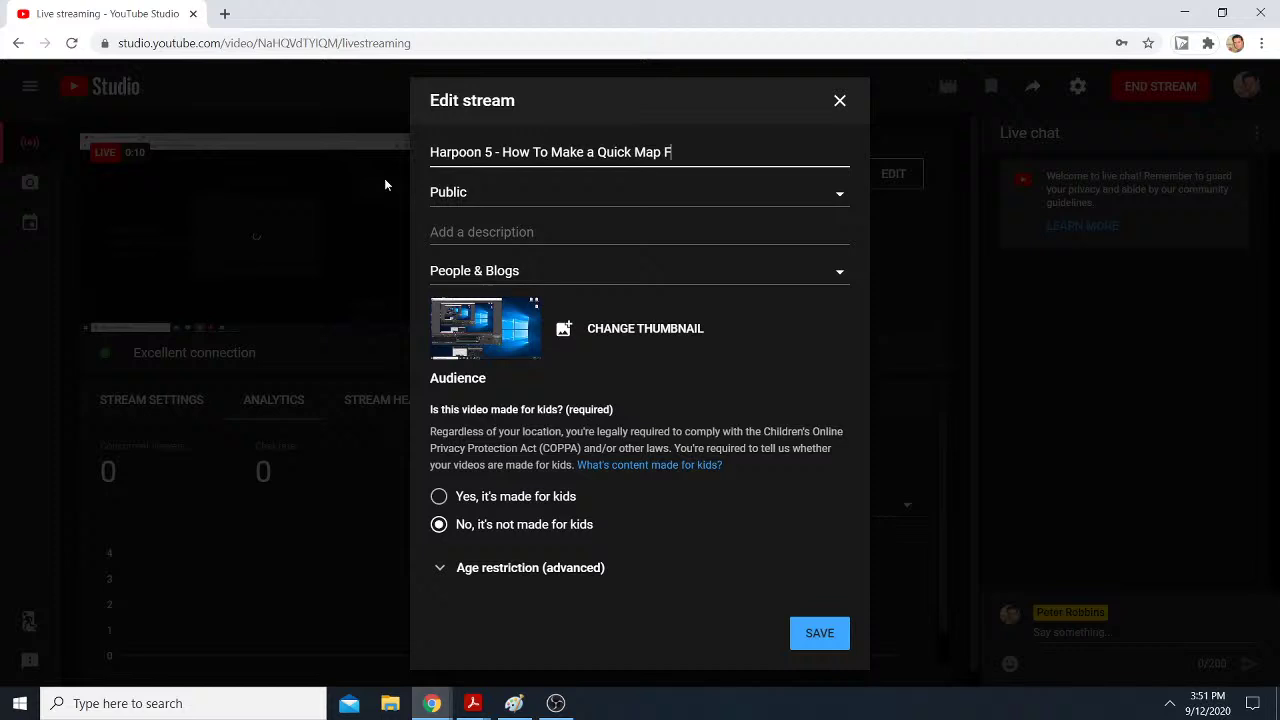
text(or Simplot 2)
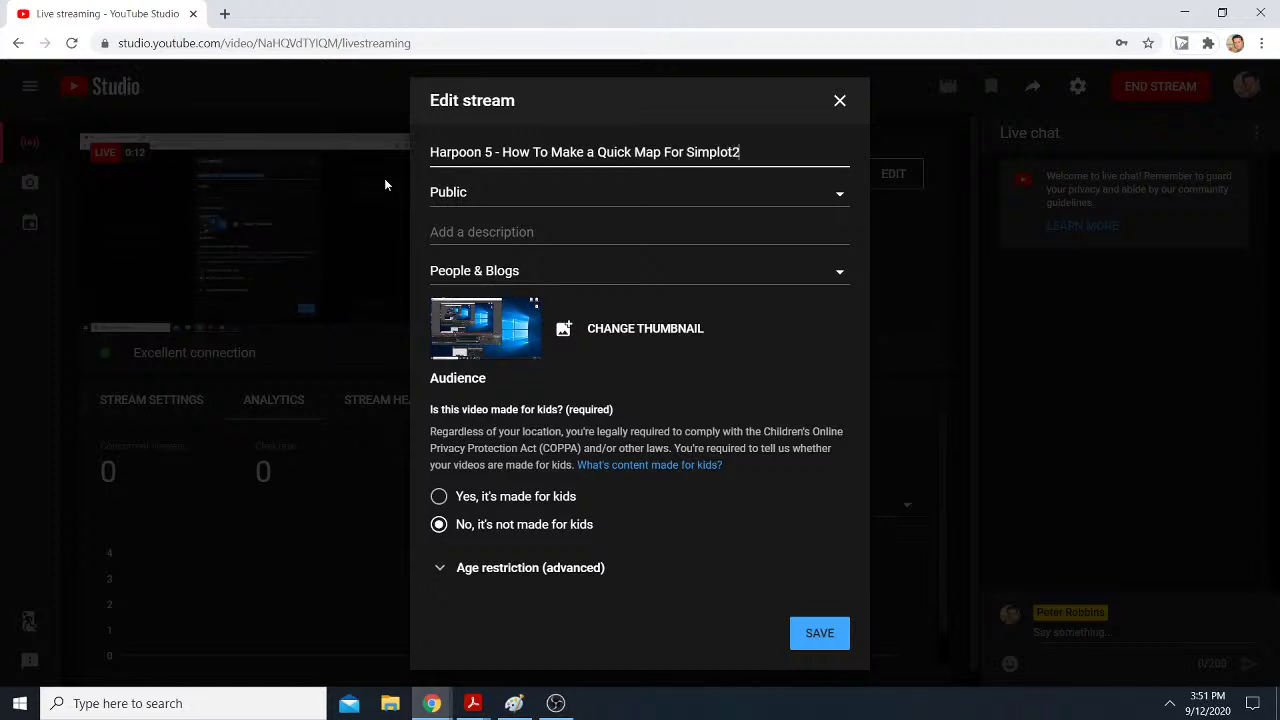
key(BackSpace)
text(2)
click(813, 631)
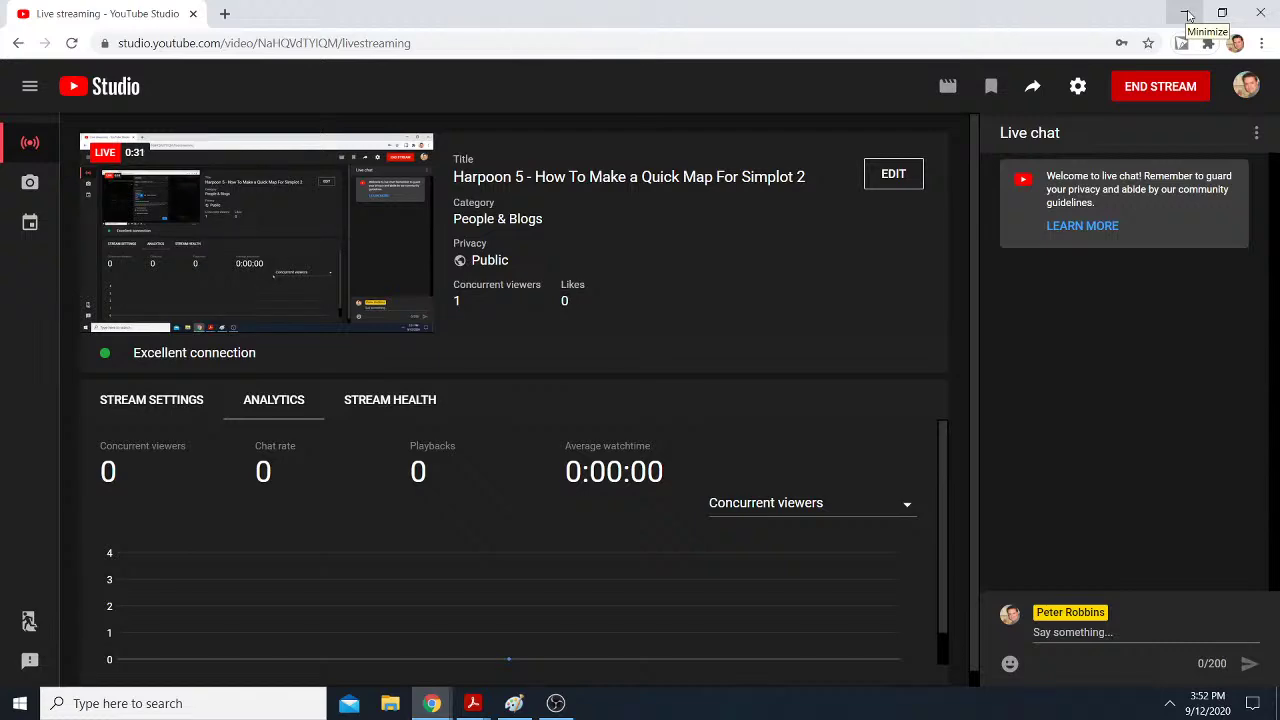
Step: Clear Chrome and OBS away, open the map line-drawing article, and scroll to Preparing the Map
click(1187, 15)
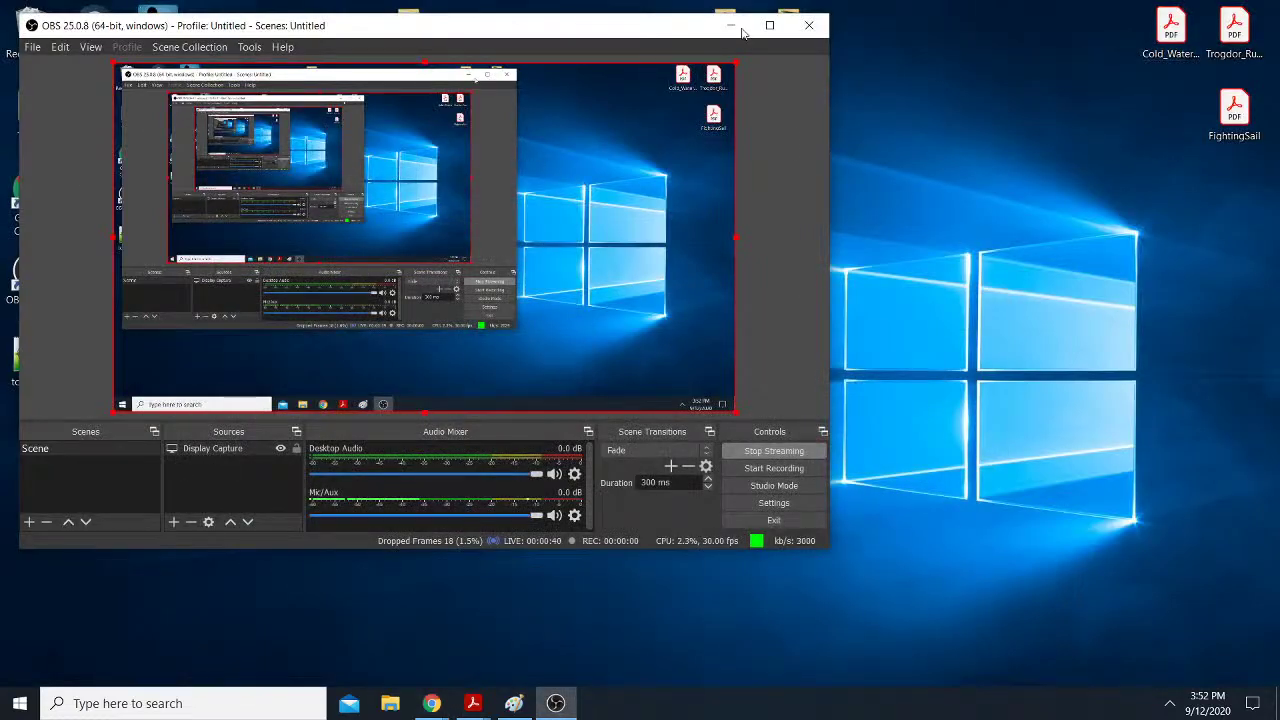
click(729, 25)
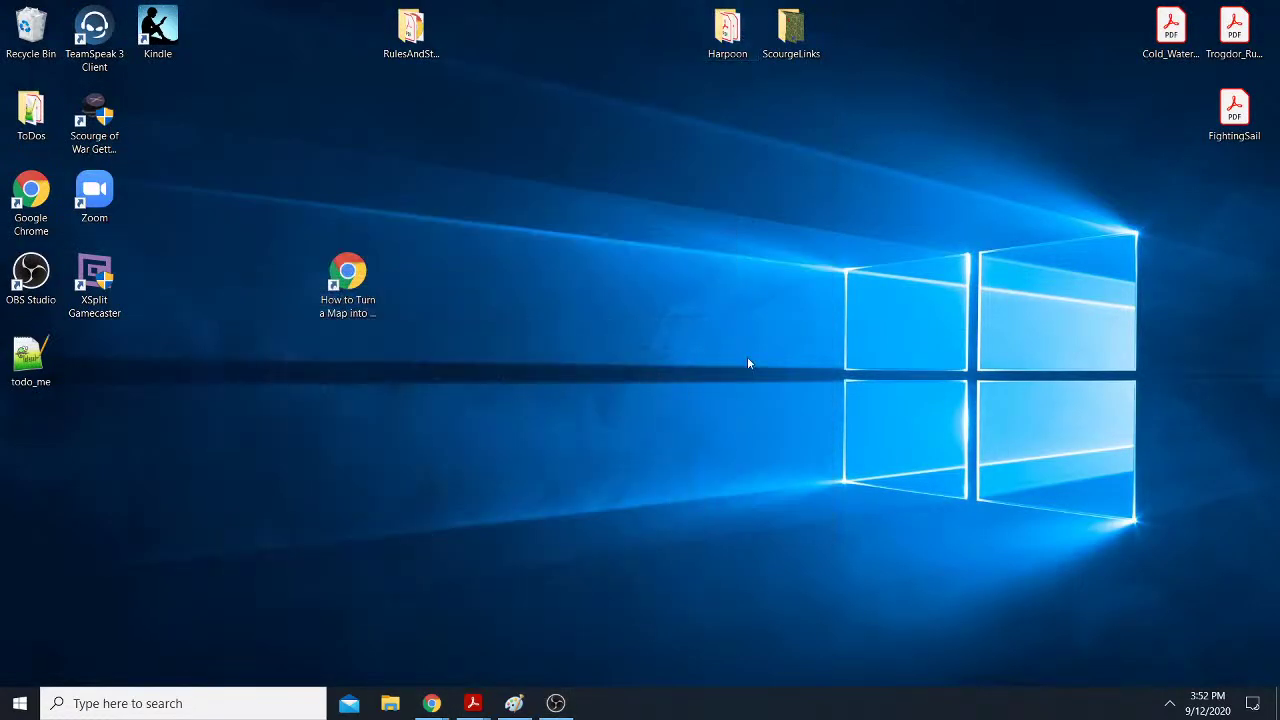
double_click(360, 290)
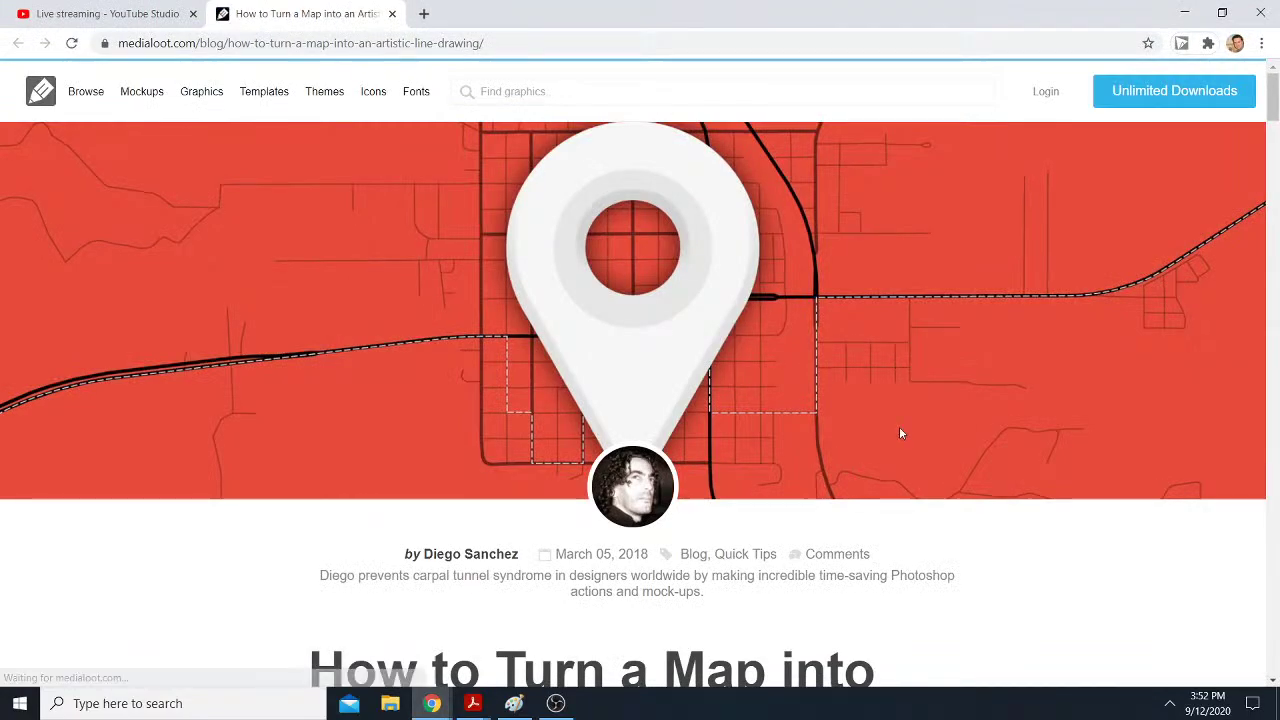
scroll(899, 426, down, 5)
scroll(879, 304, down, 6)
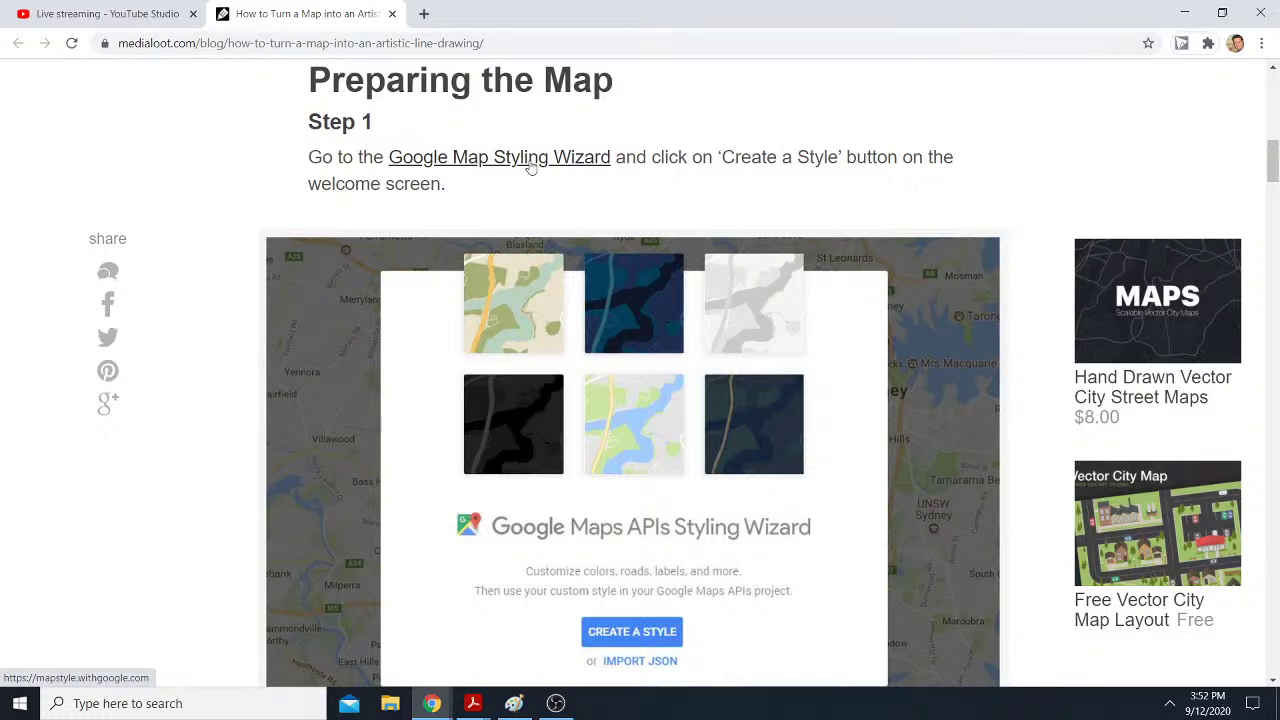
Step: Create a new Styling Wizard style with roads, landmarks and labels minimised and the Night theme
click(530, 163)
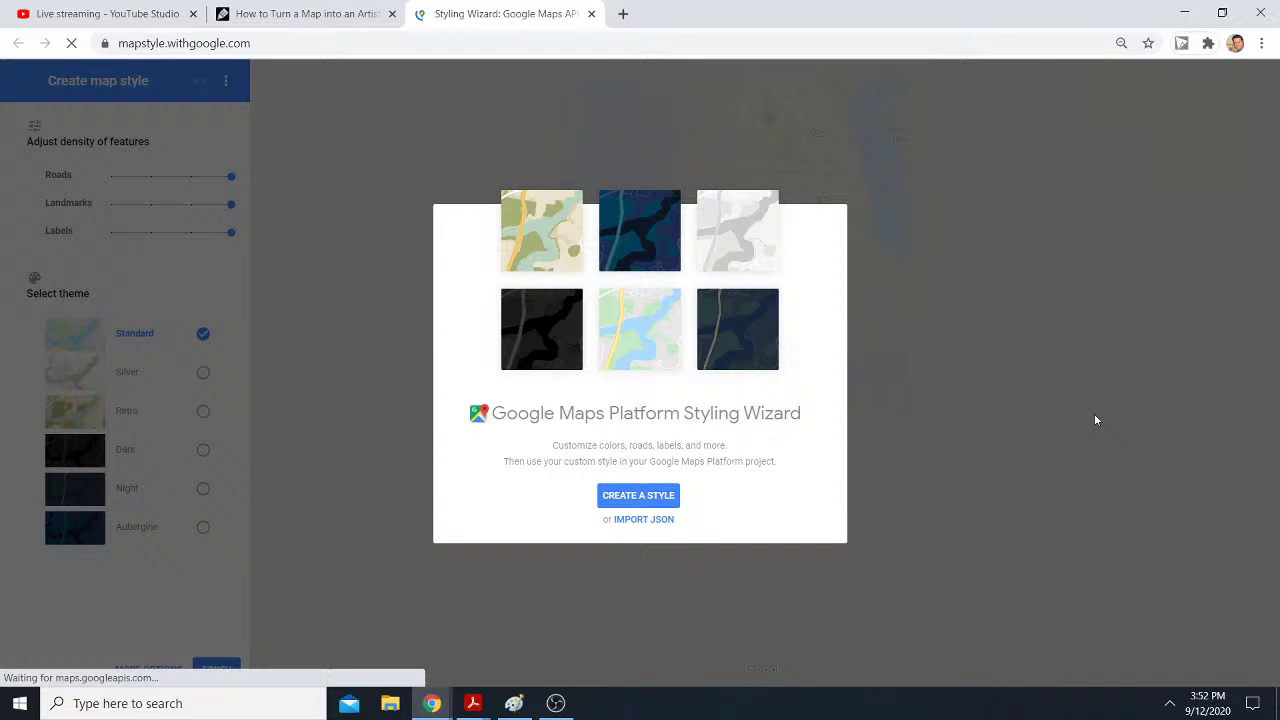
click(640, 497)
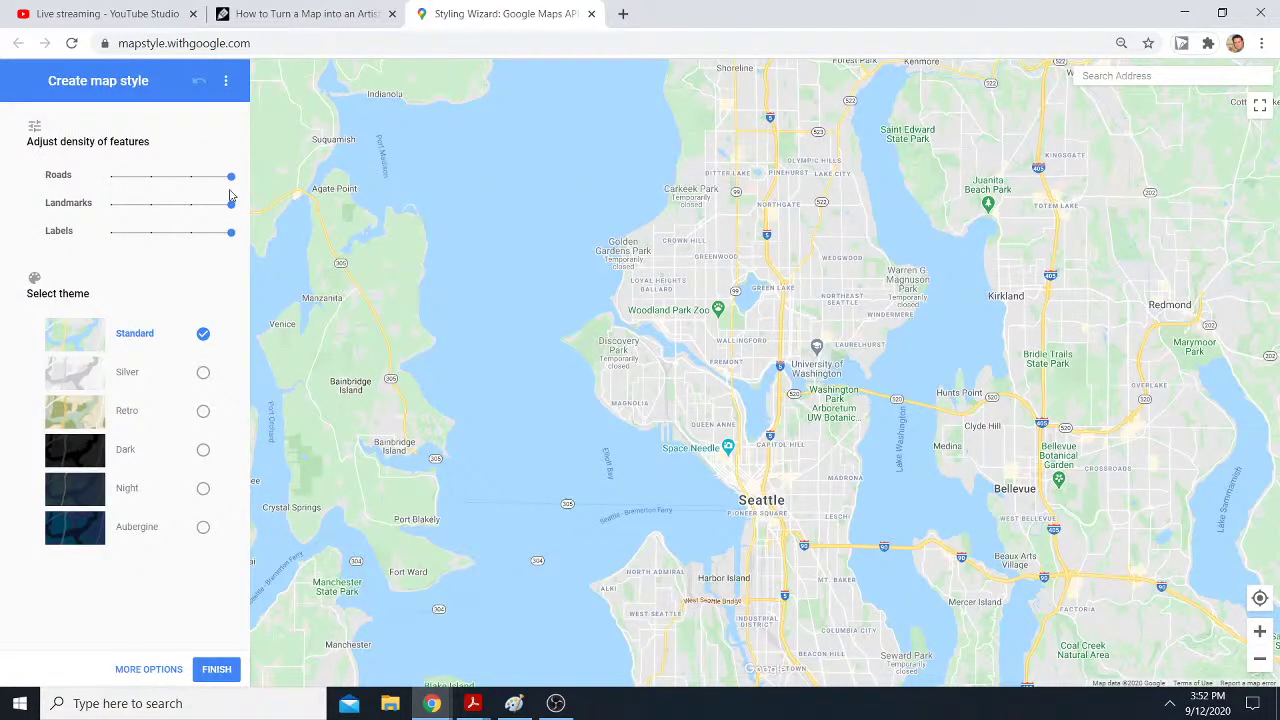
drag(230, 178, 123, 183)
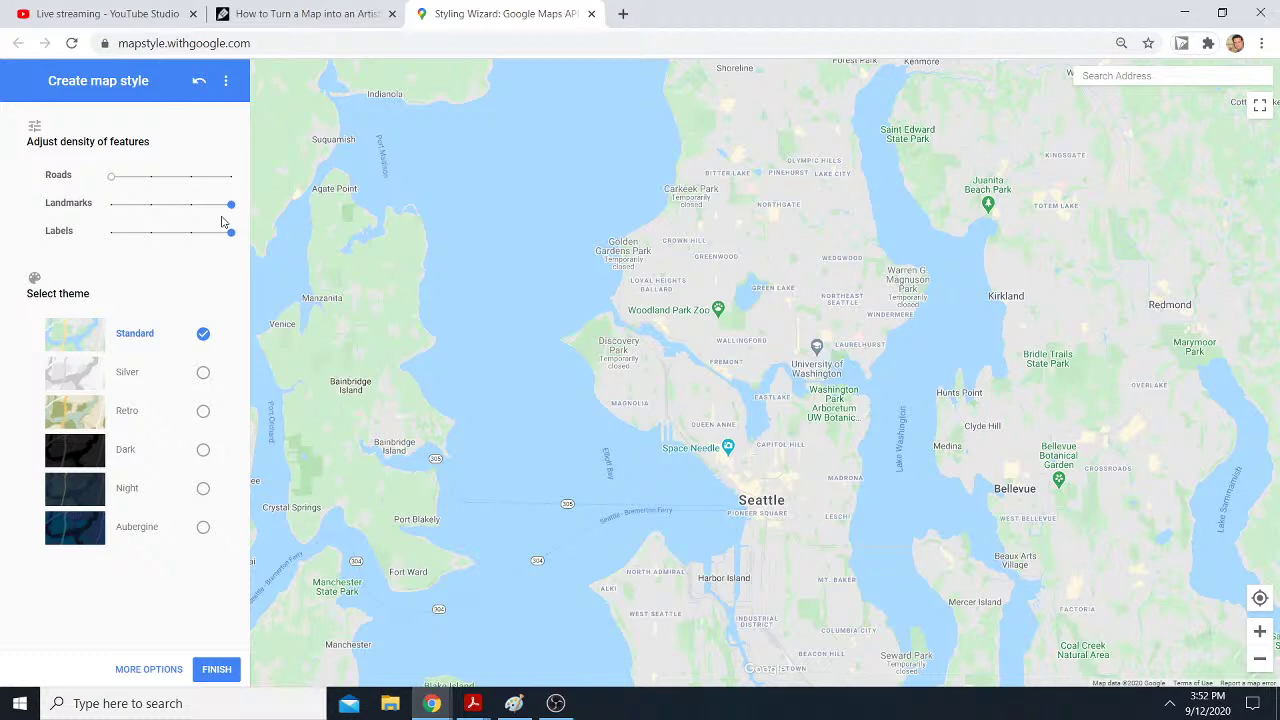
drag(232, 207, 112, 206)
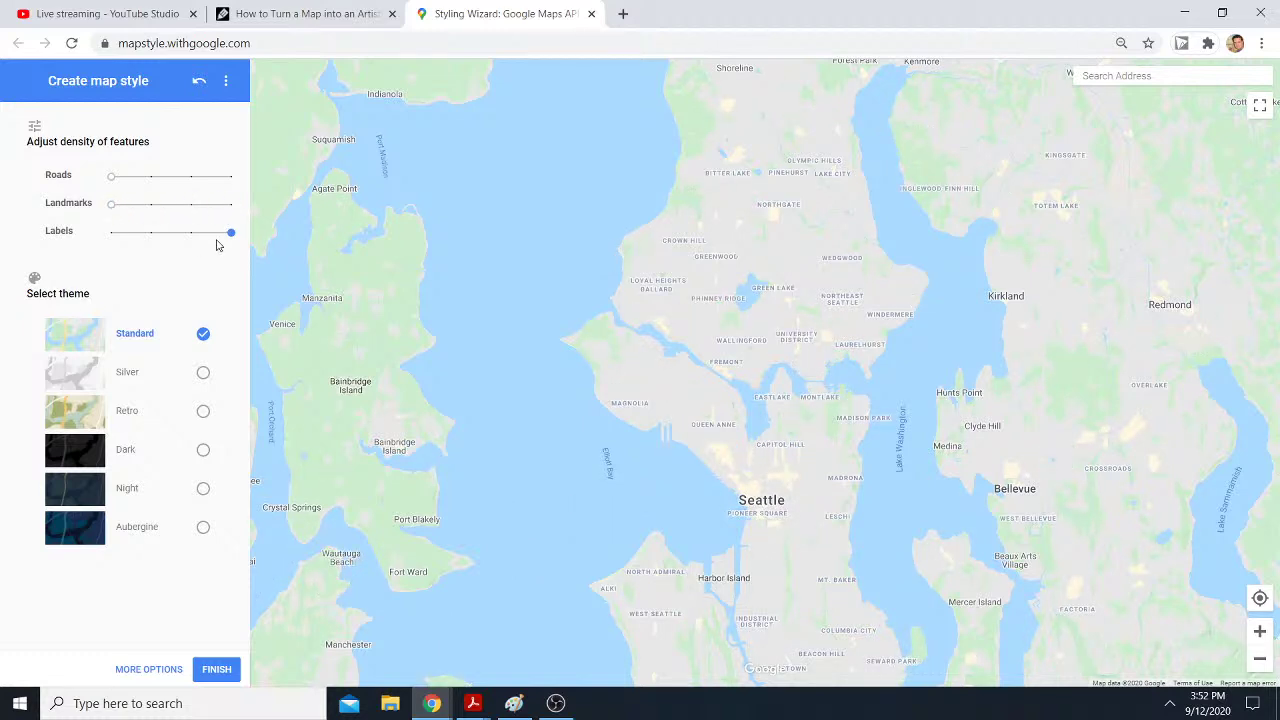
drag(230, 234, 112, 233)
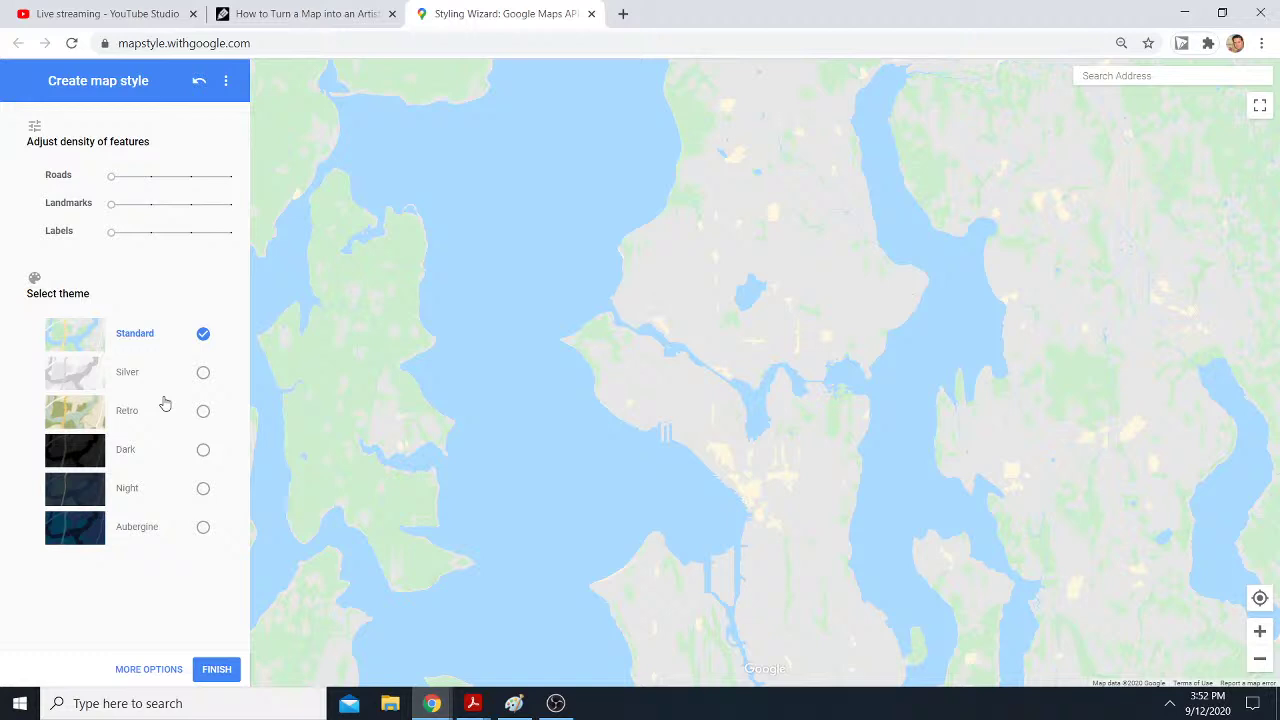
click(203, 489)
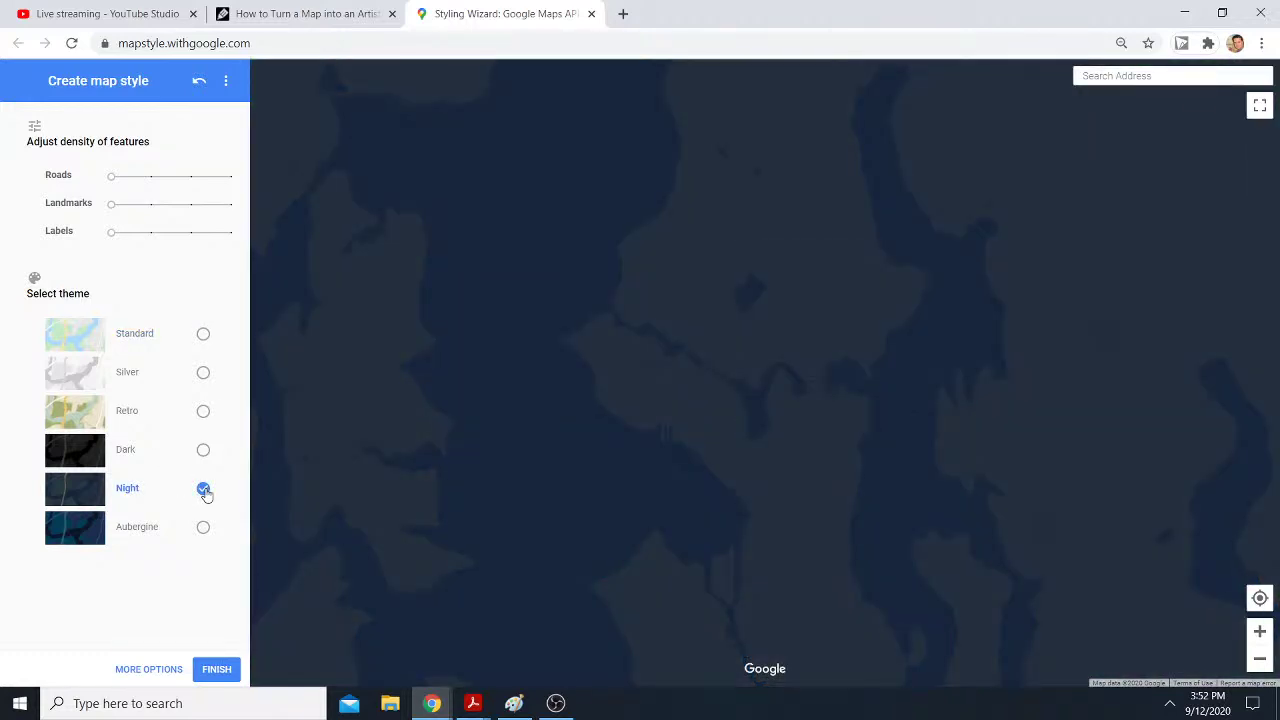
Step: Set the Water > Geometry > Fill colour to RGB 70, 70, 70 (#464646) in More Options
click(150, 670)
scroll(136, 494, down, 1)
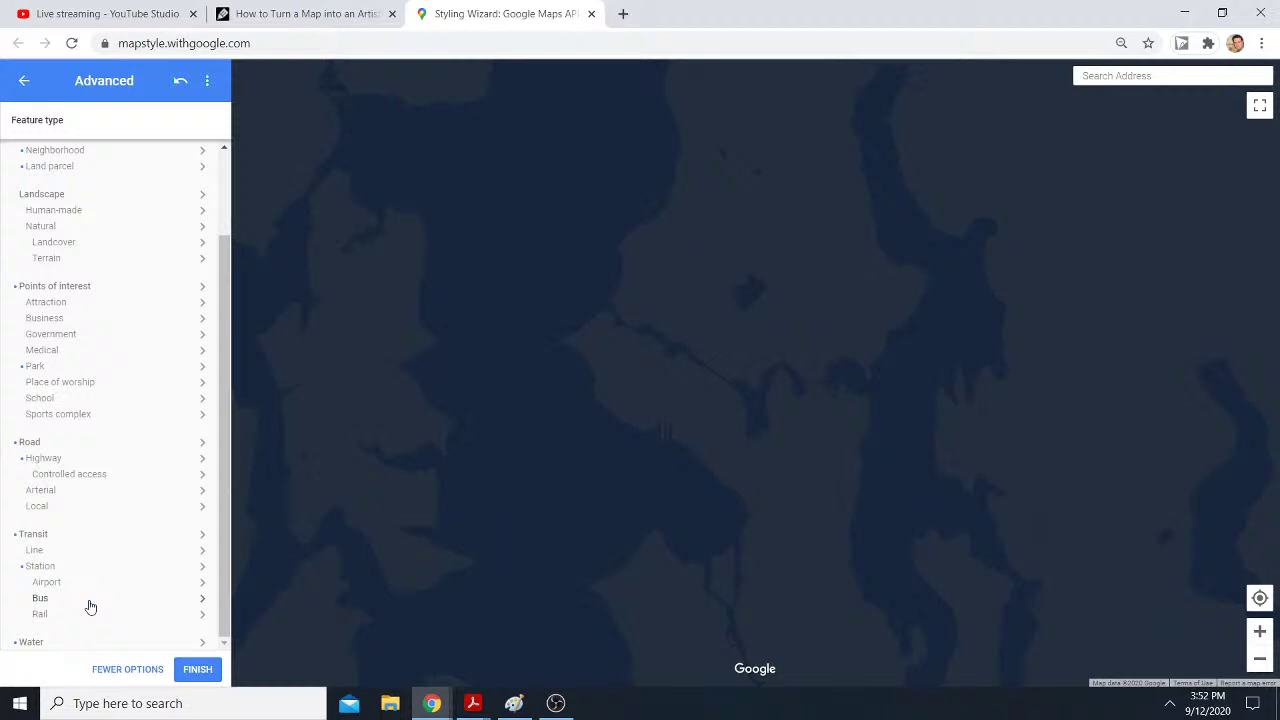
click(77, 641)
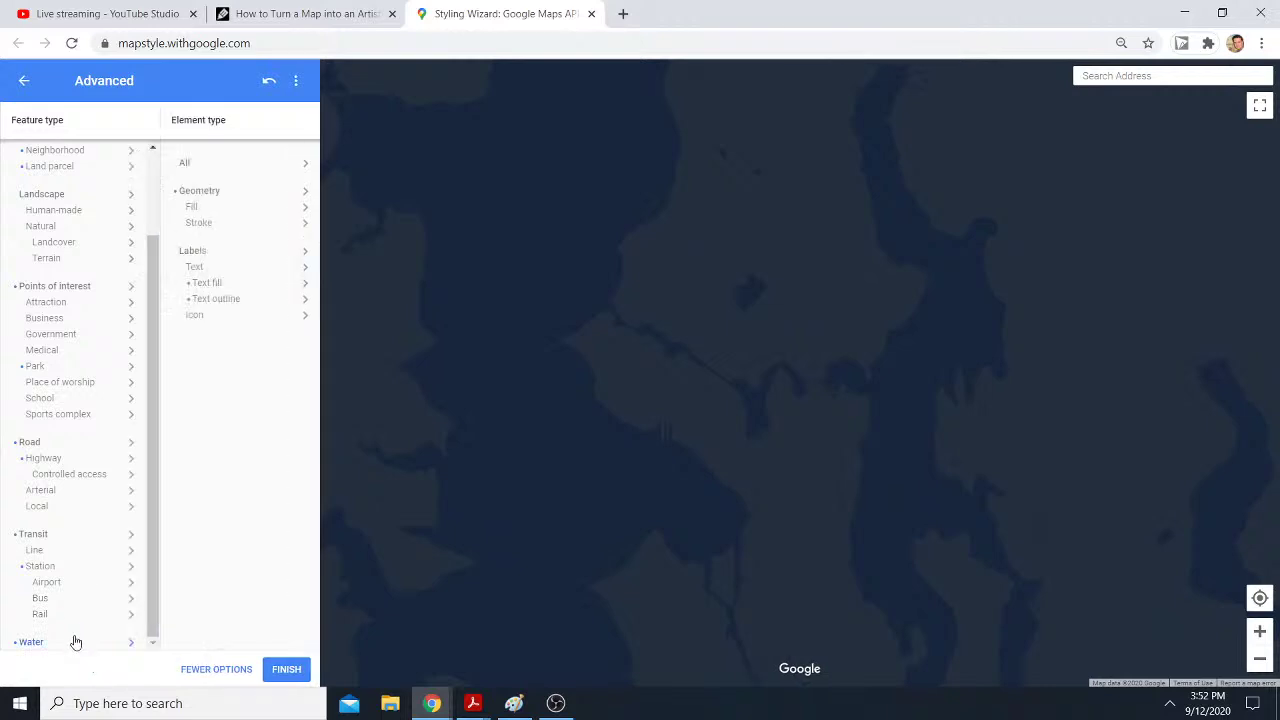
click(192, 207)
click(372, 334)
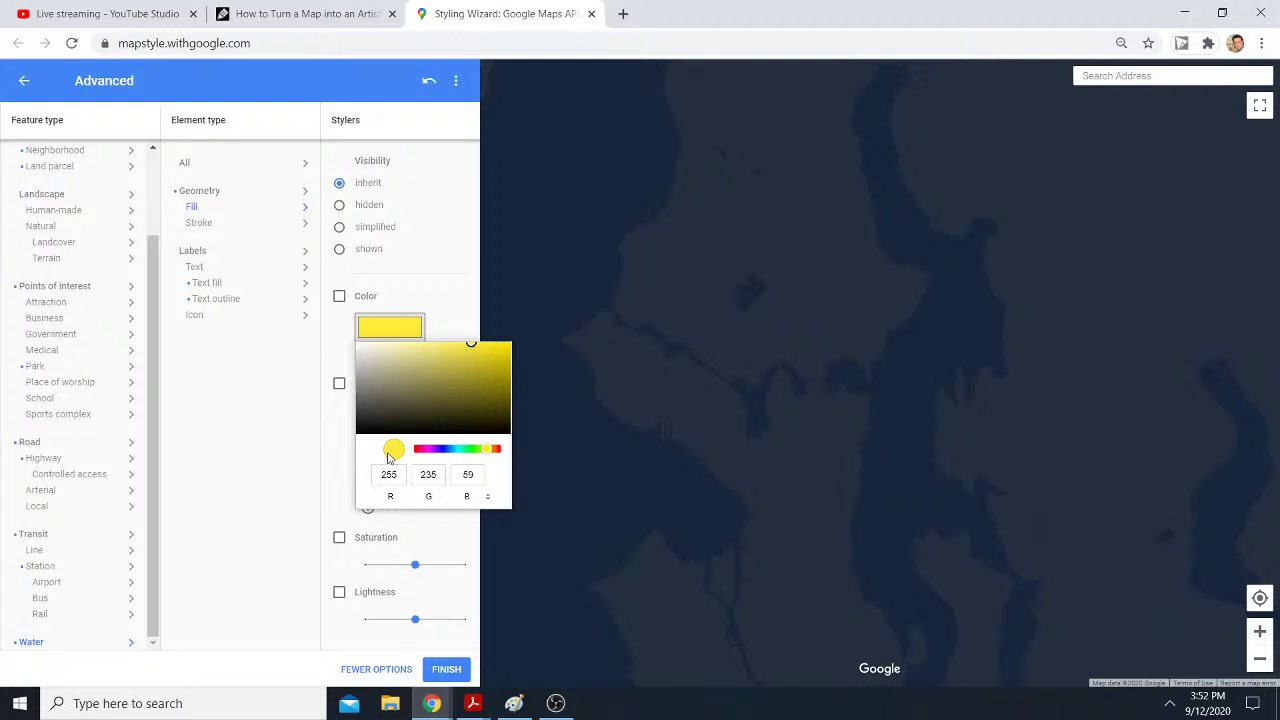
click(399, 481)
text(70)
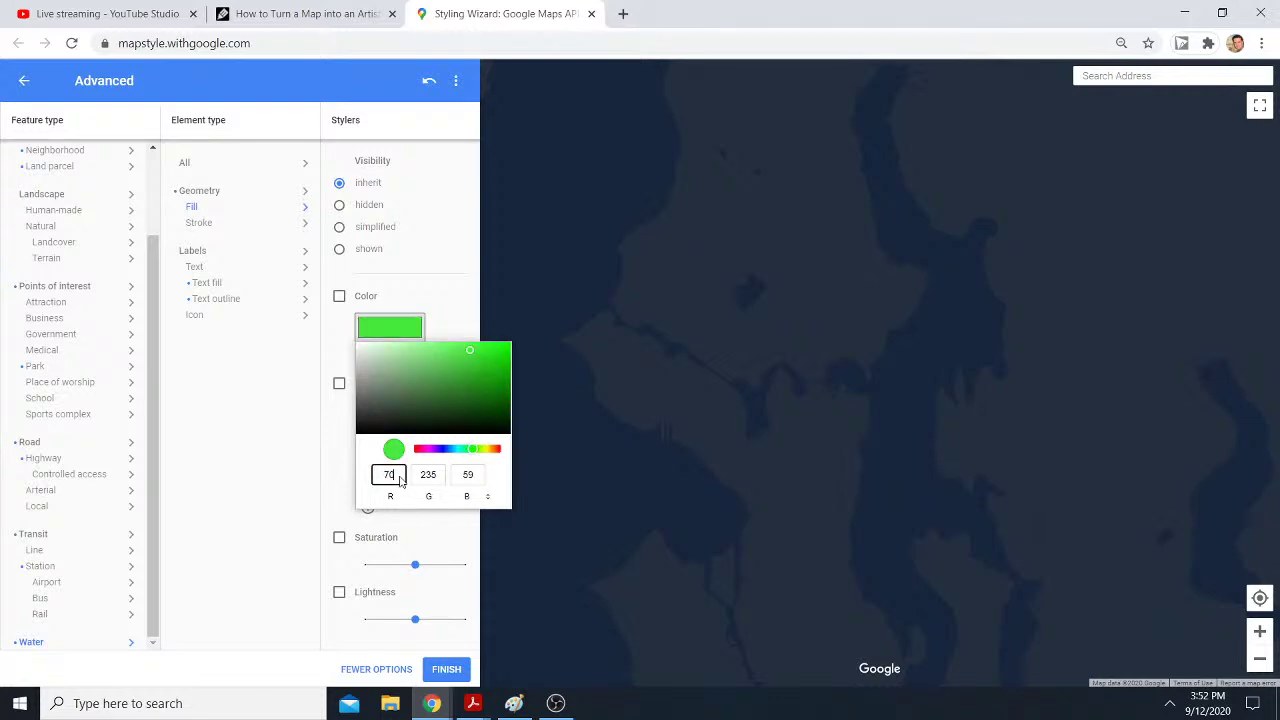
click(433, 480)
text(70)
click(466, 476)
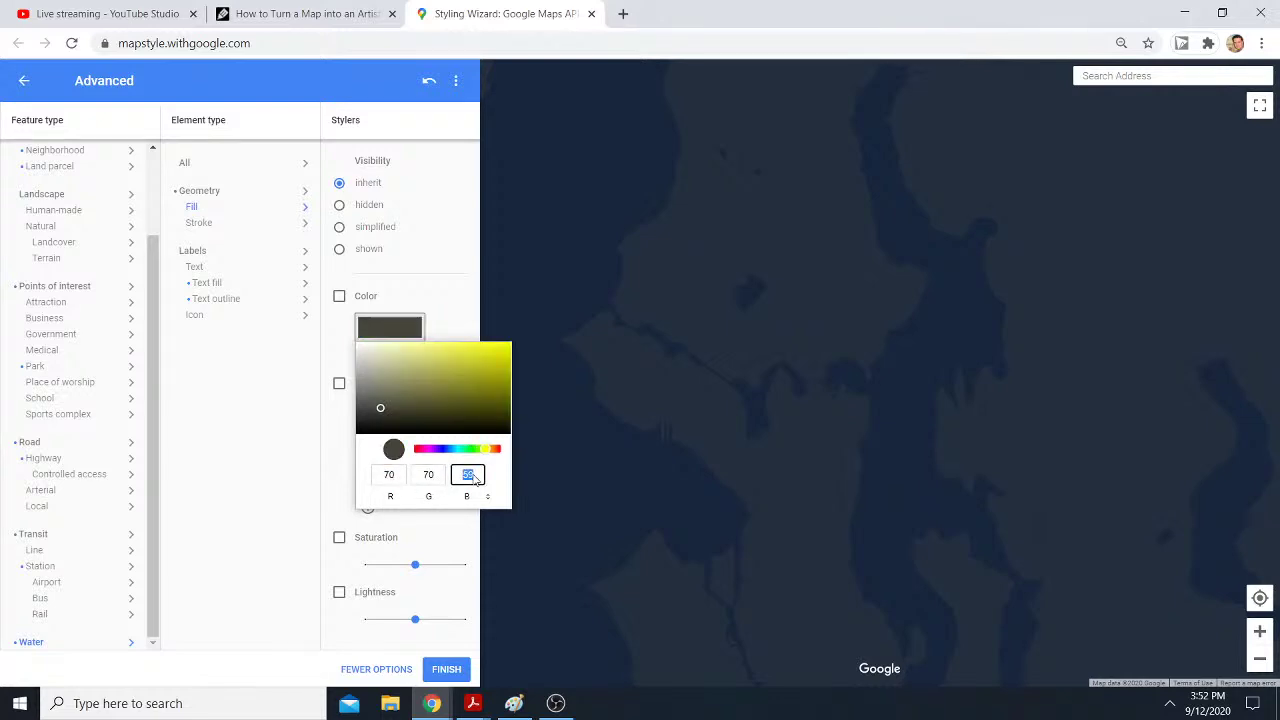
text(70)
click(338, 296)
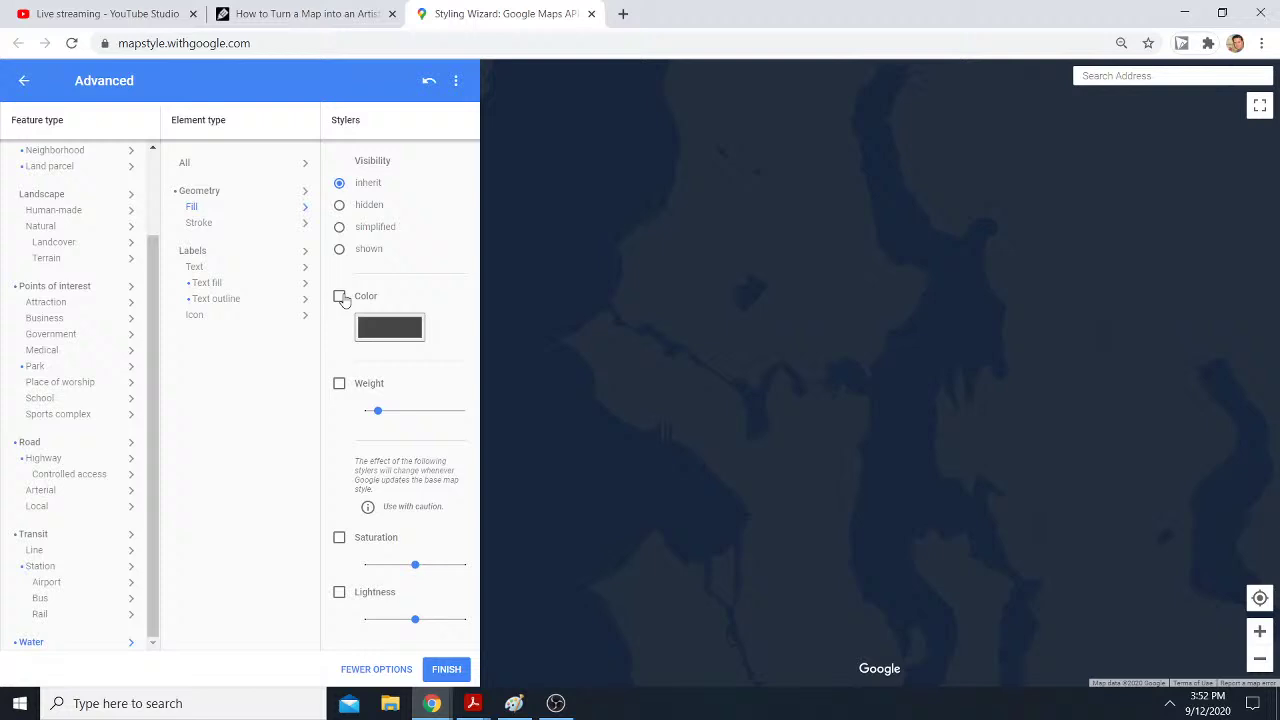
click(340, 297)
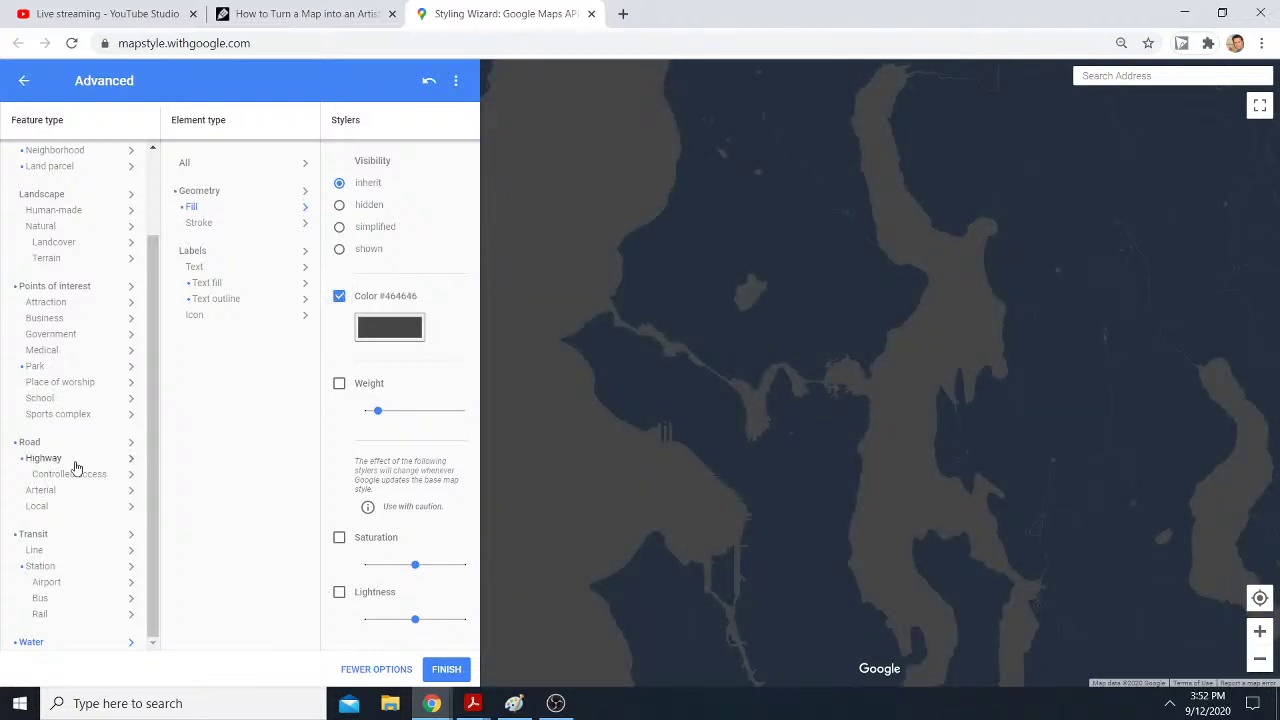
Step: Give all Landscape elements the olive colour #555747 (R 85, G 87, B 71)
scroll(75, 460, up, 2)
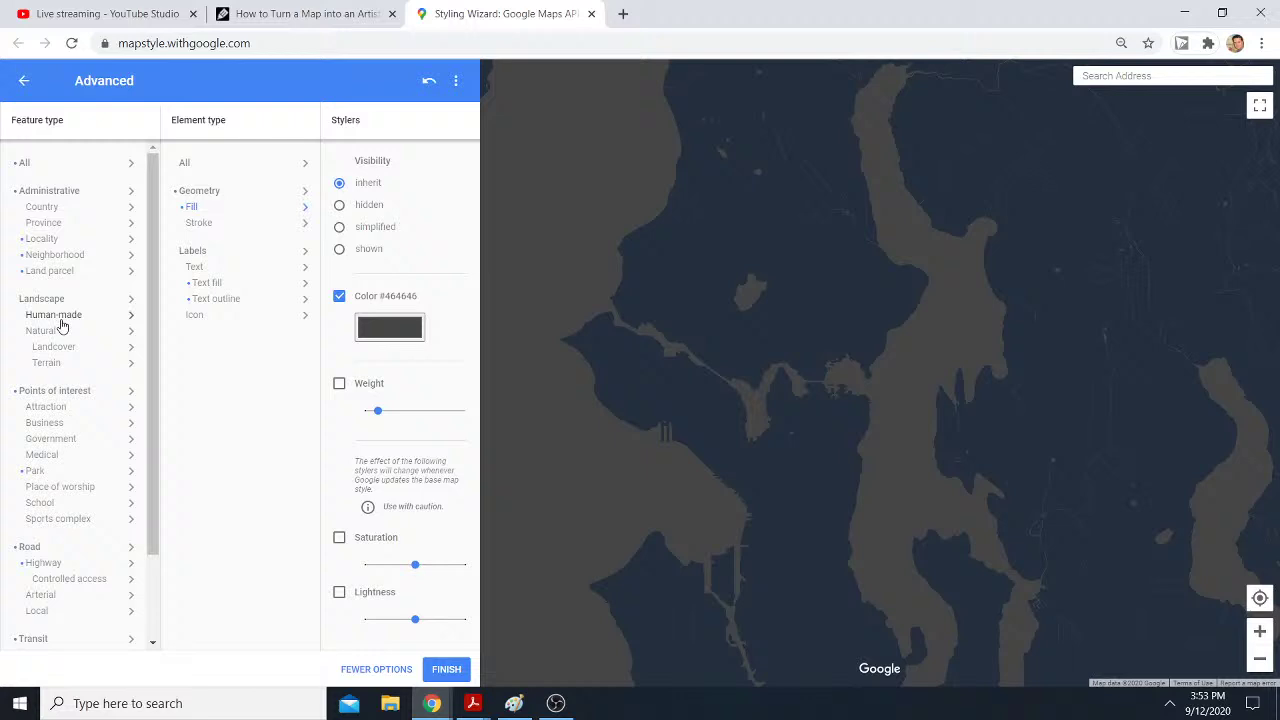
click(42, 299)
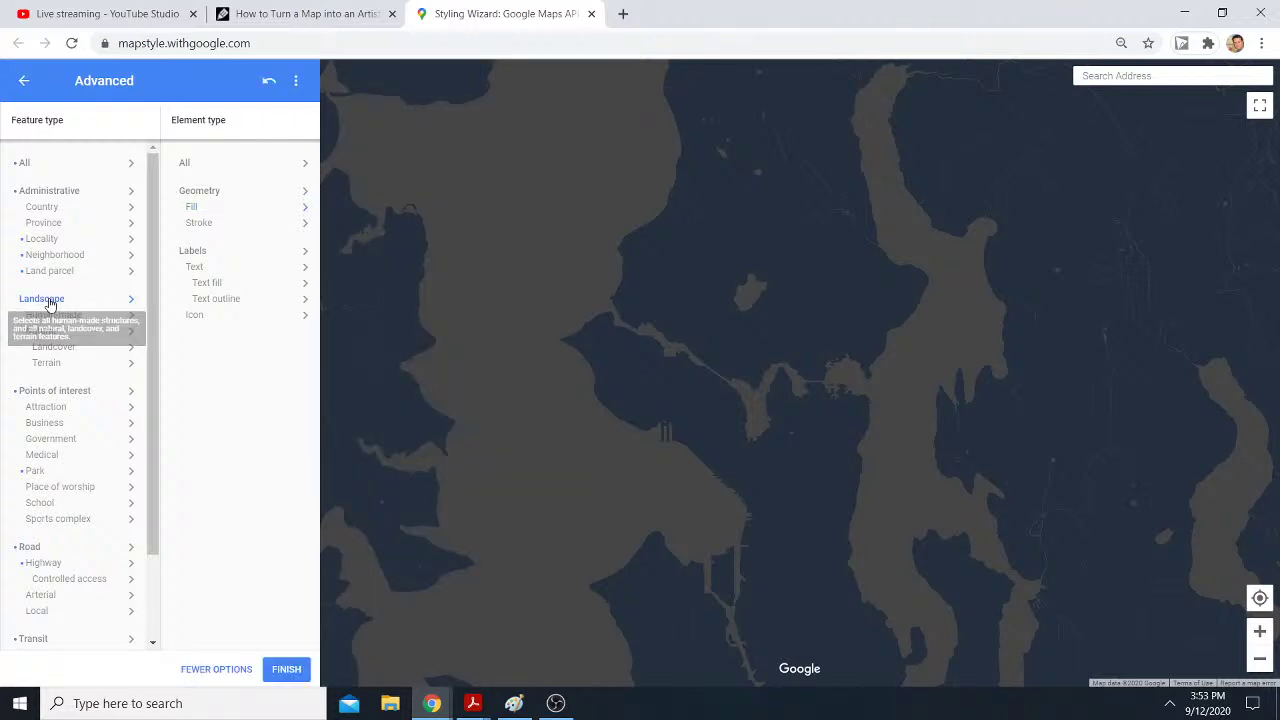
click(199, 163)
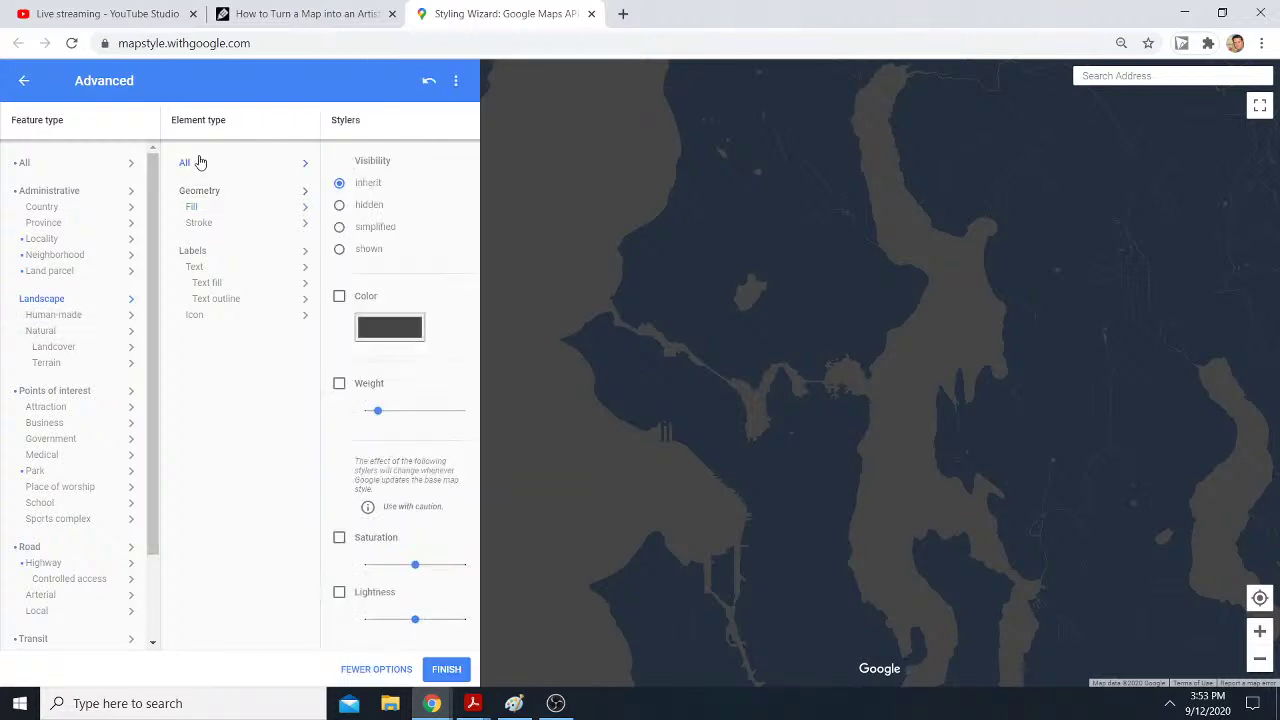
click(385, 327)
double_click(390, 475)
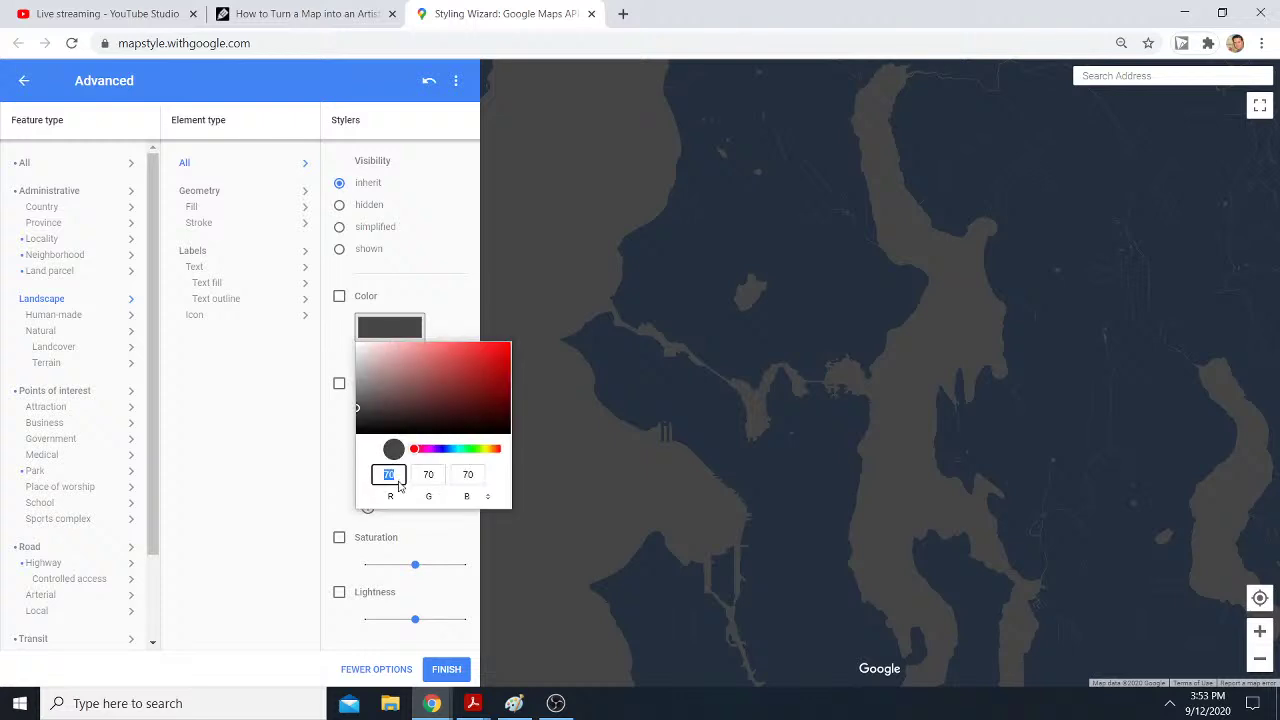
double_click(430, 475)
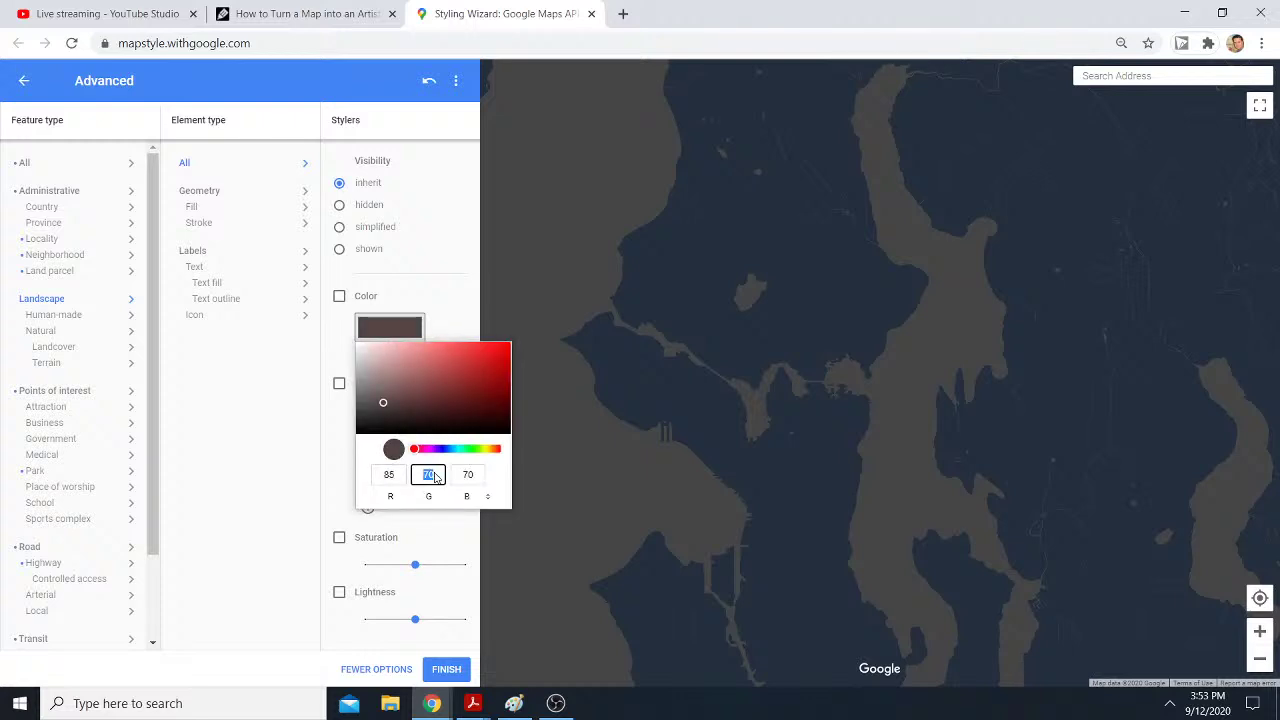
text(87)
click(468, 475)
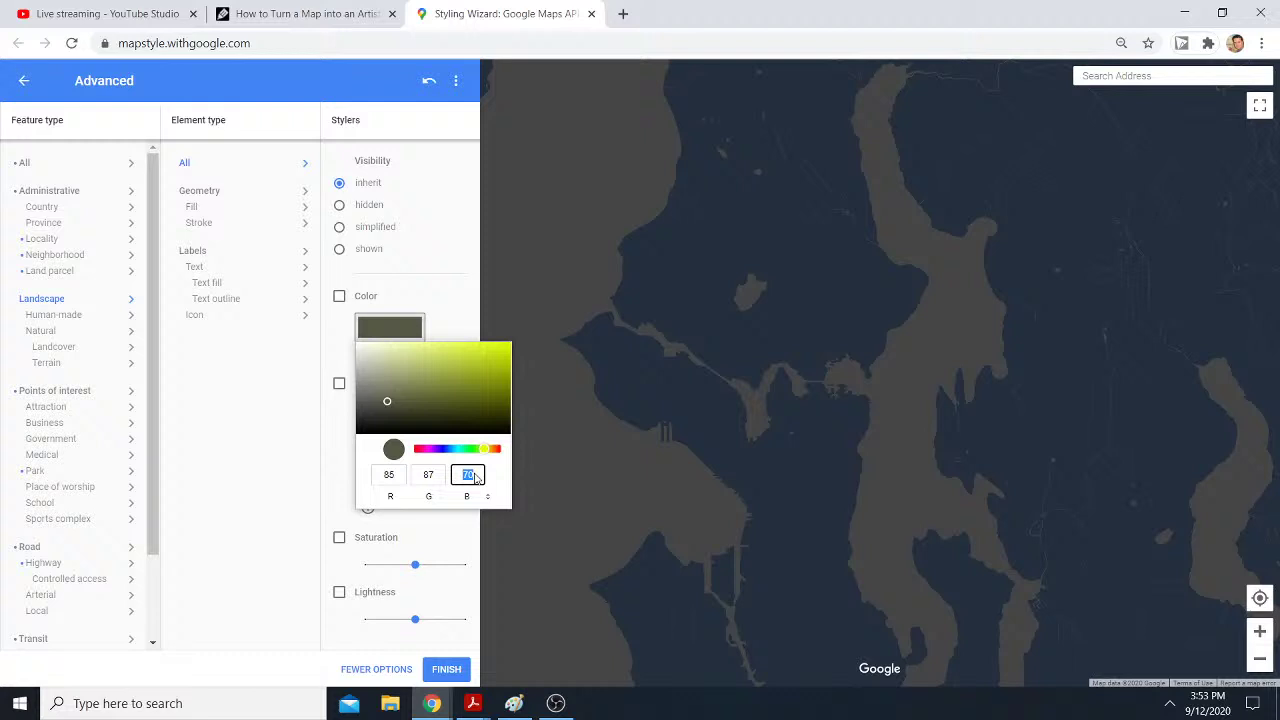
text(71)
click(458, 322)
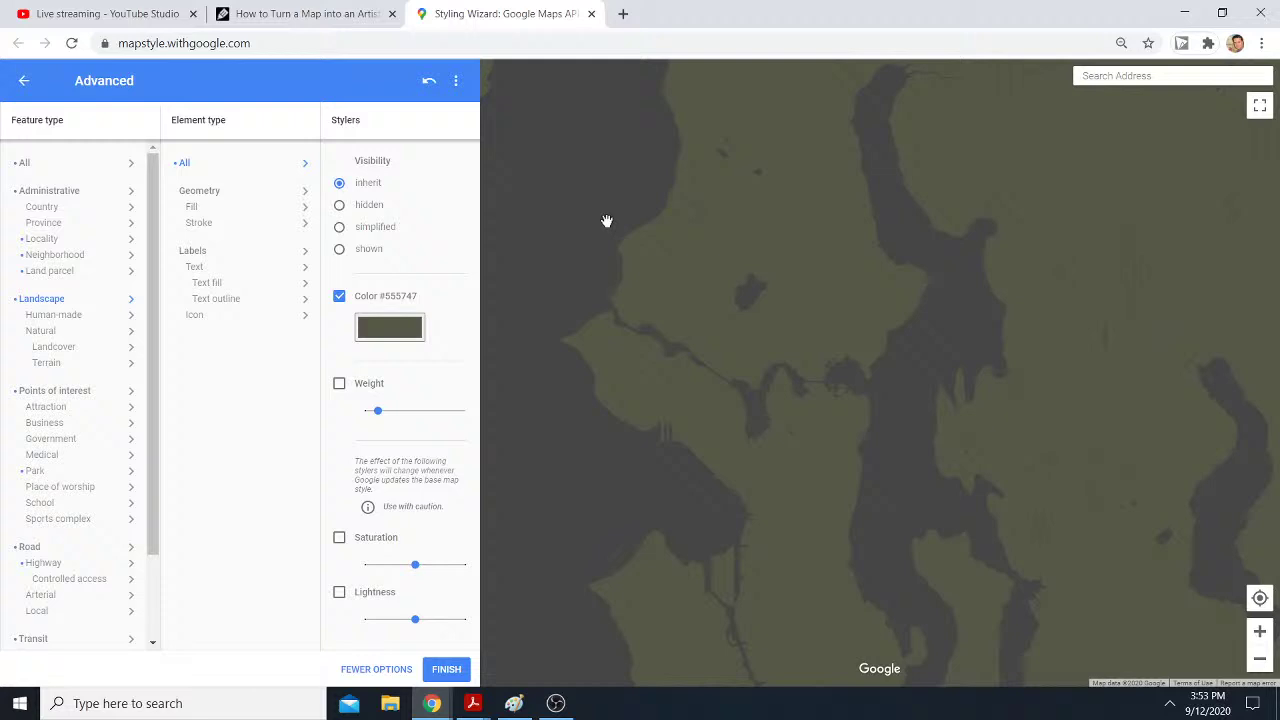
Step: Show the map full screen and frame Greece, the Aegean and western Turkey
click(1261, 105)
scroll(749, 389, down, 3)
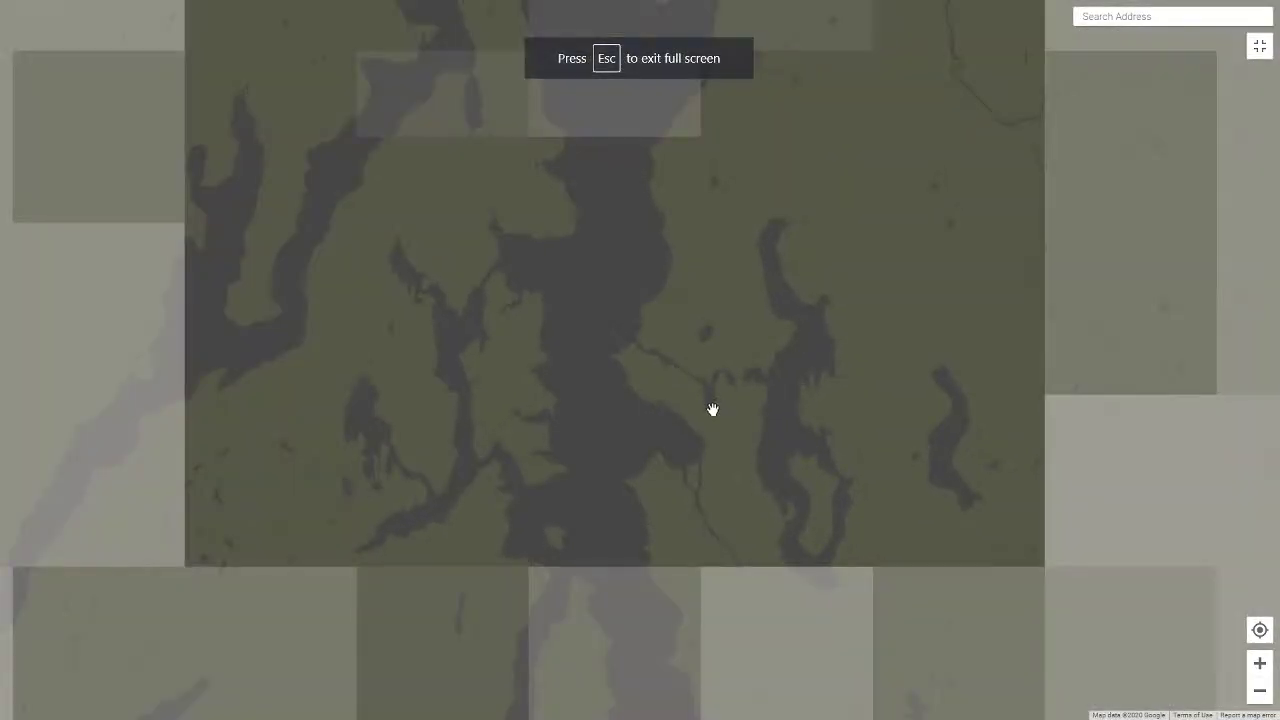
scroll(743, 466, down, 5)
drag(746, 514, 434, 360)
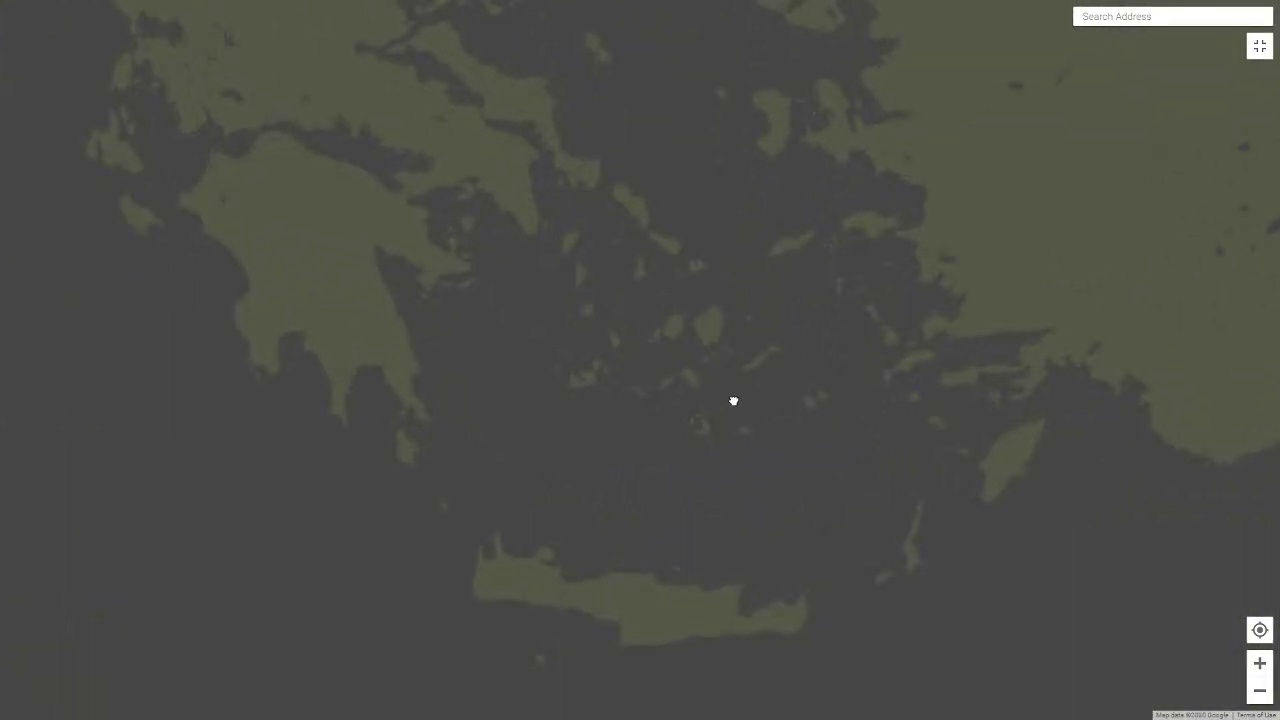
drag(734, 400, 731, 459)
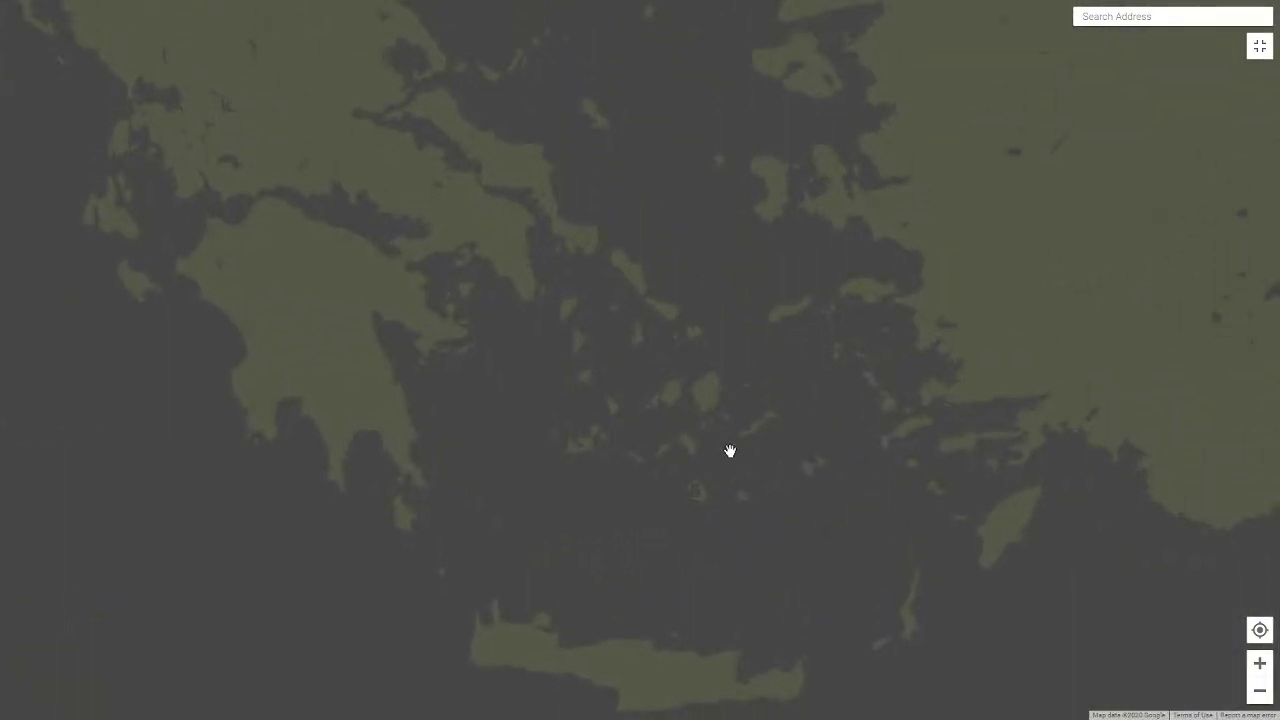
scroll(699, 465, up, 2)
scroll(699, 465, down, 2)
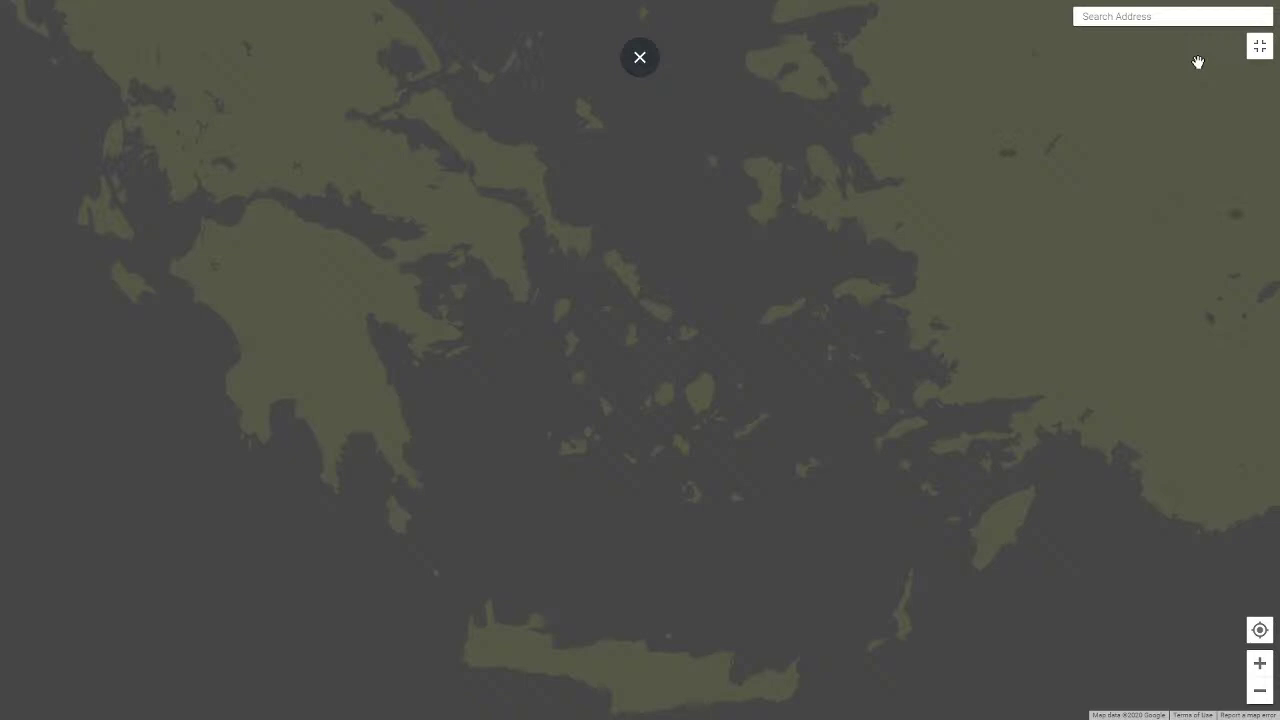
Step: Leave full screen, minimise Chrome and go to the taskbar search box
click(1258, 50)
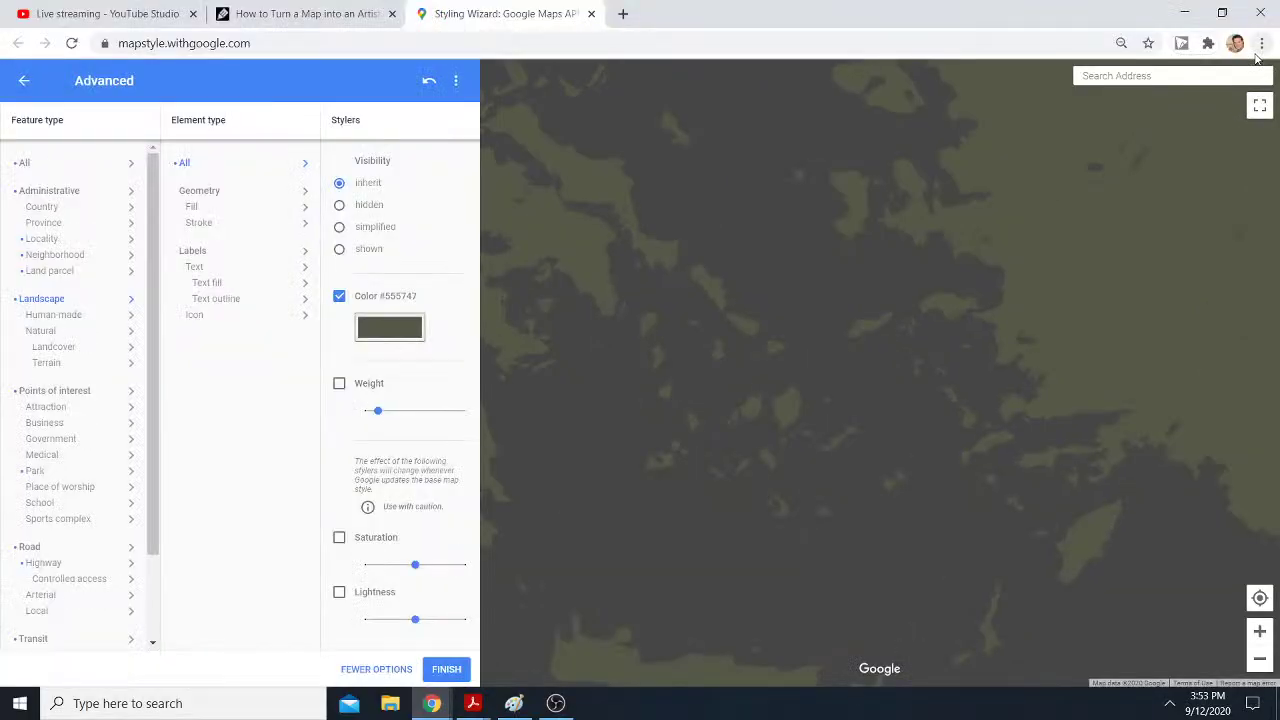
click(1184, 13)
click(278, 704)
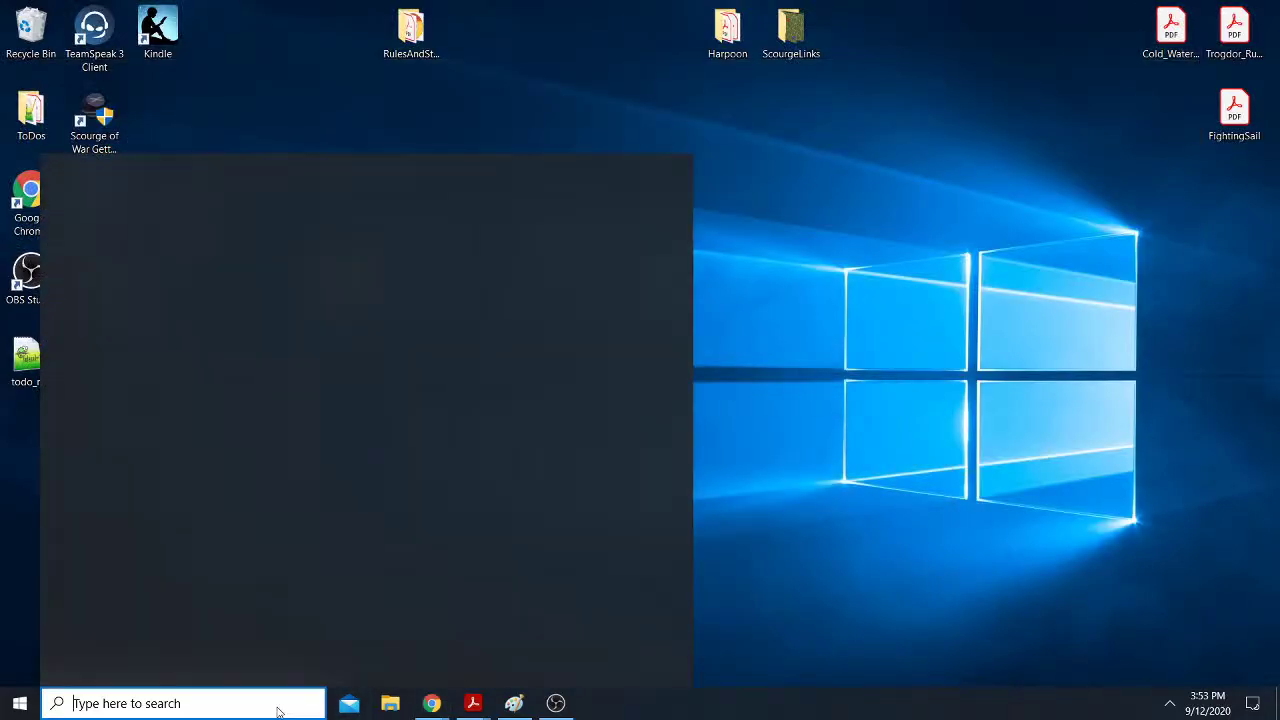
Step: Launch Paint, paste the map screenshot and maximise the window
text(paint)
key(Return)
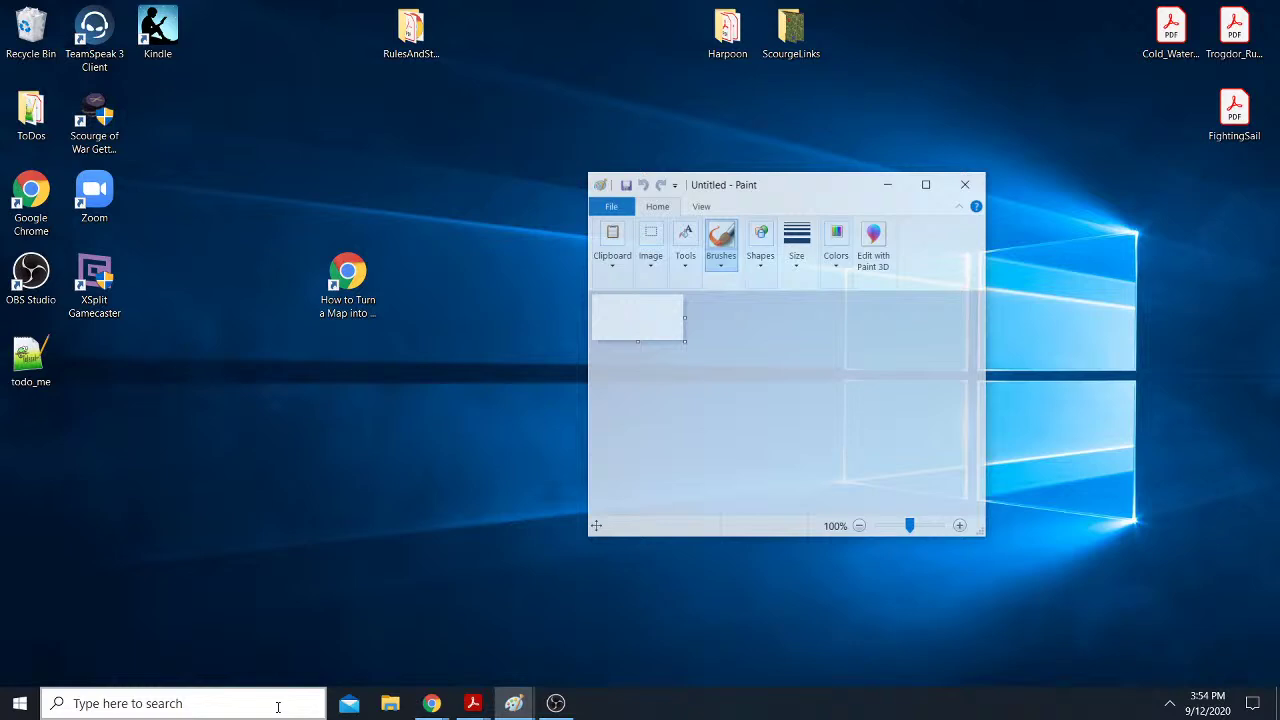
key(ctrl+v)
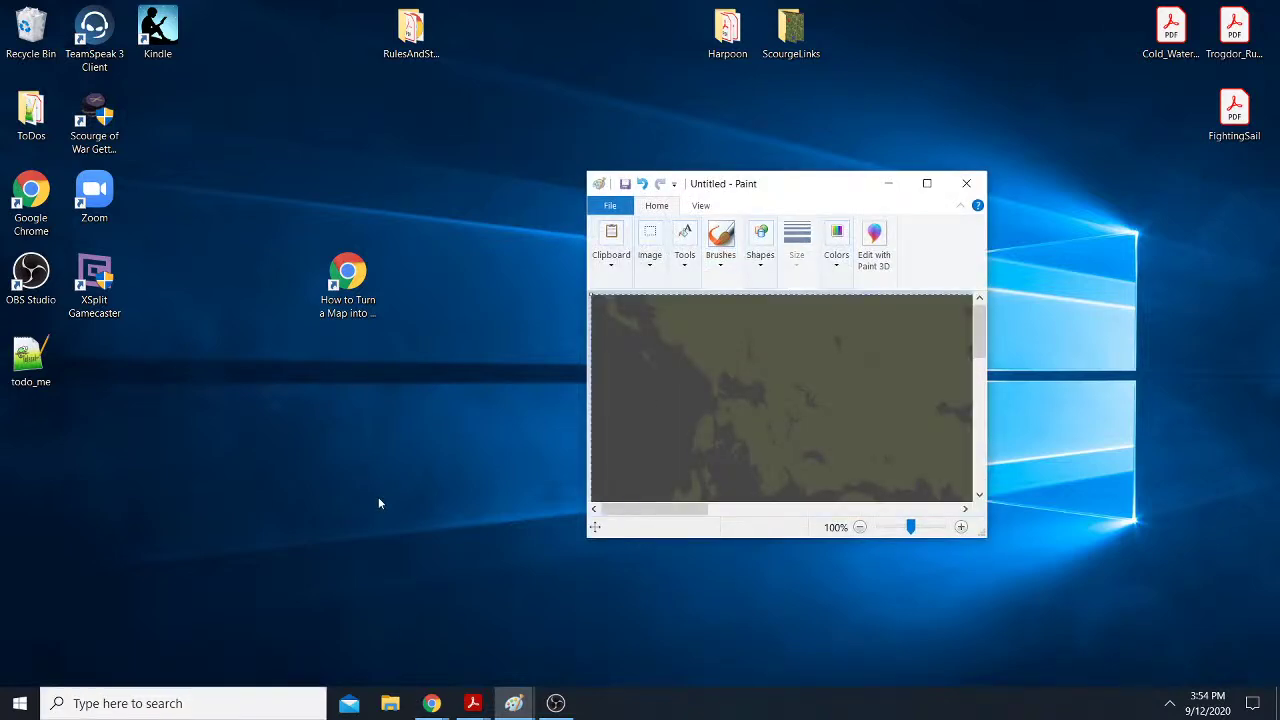
click(927, 183)
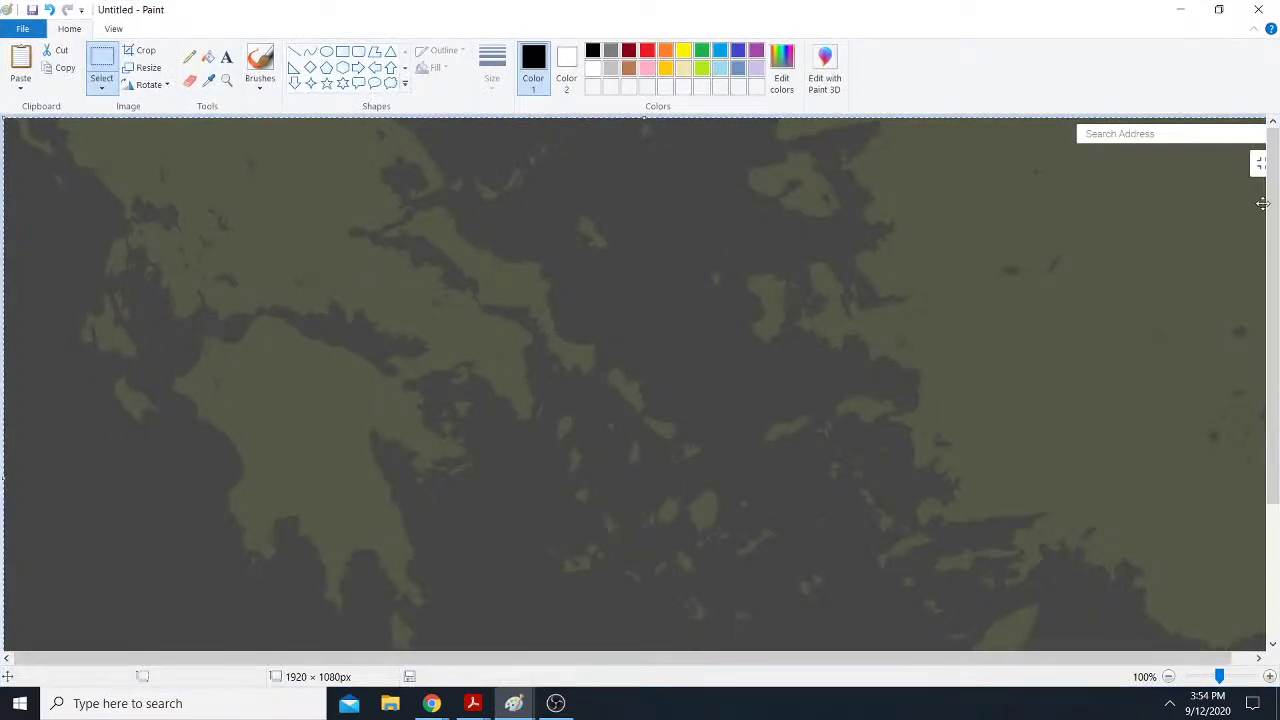
mouse_move(1263, 204)
mouse_down()
mouse_move(1275, 280)
mouse_move(1277, 190)
mouse_up()
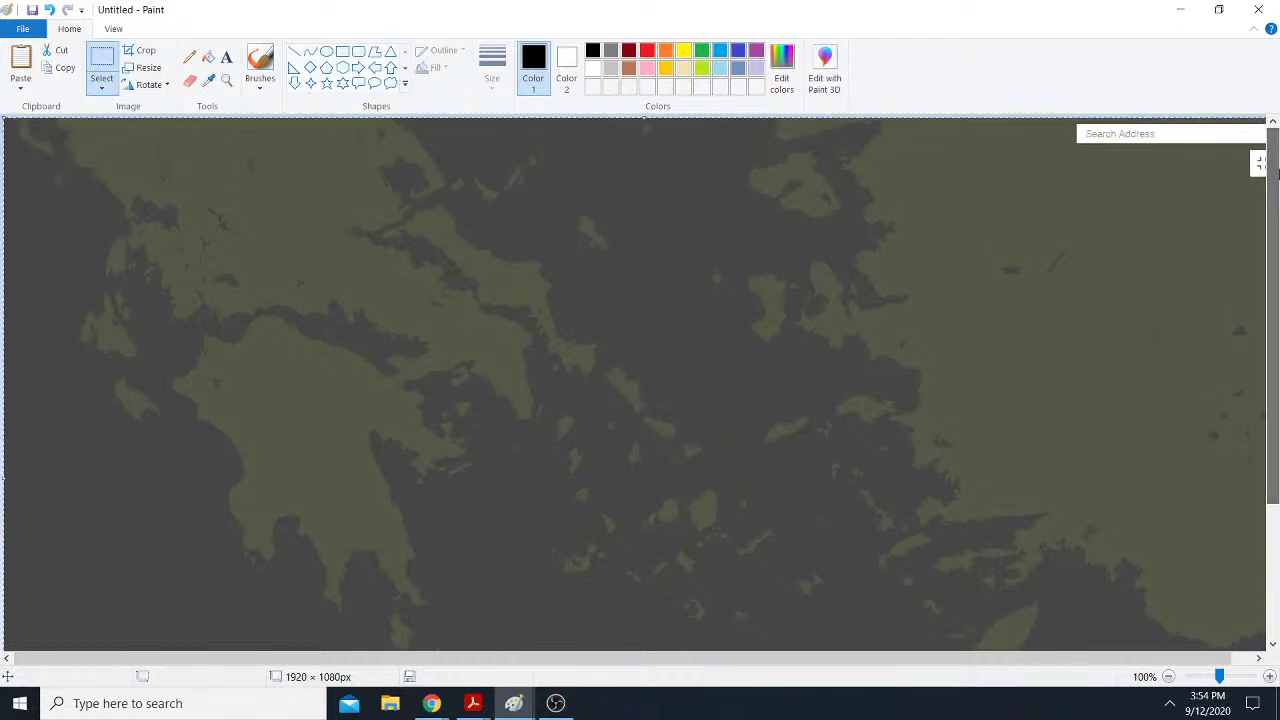
Step: Select the 1859 × 1023 px map area of the screenshot for cropping
click(140, 50)
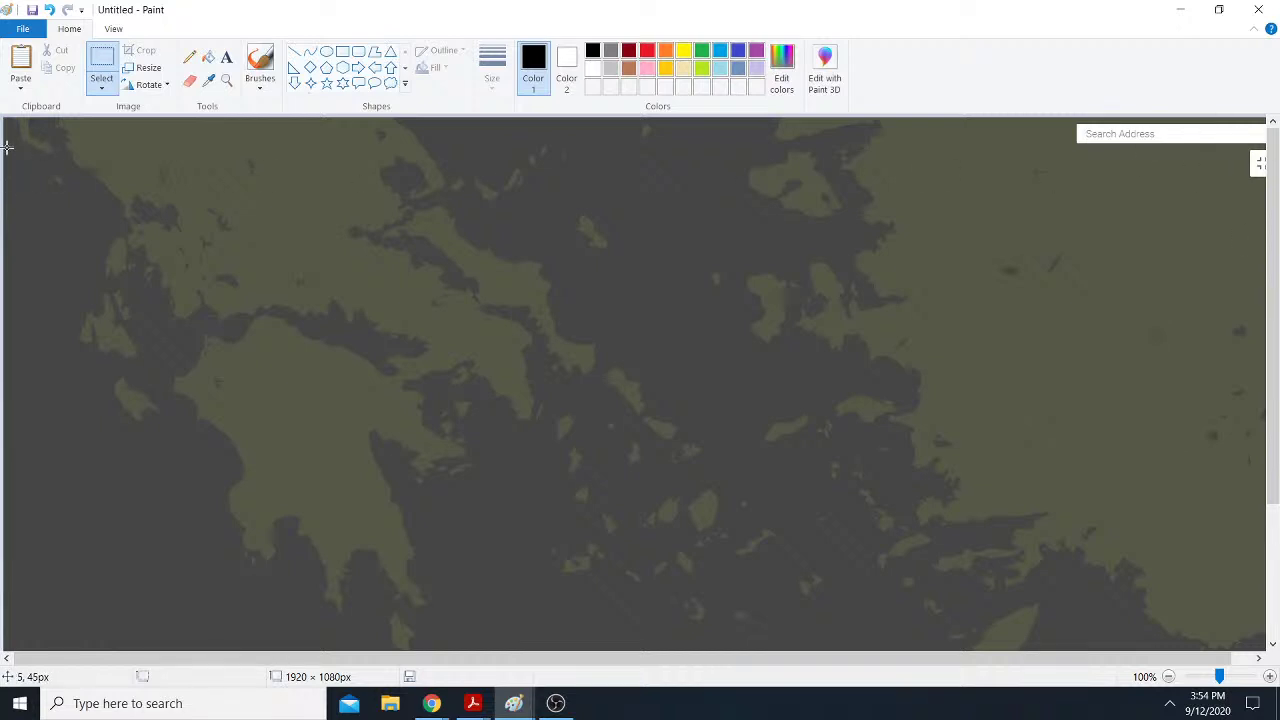
drag(5, 145, 1245, 637)
scroll(1241, 532, down, 3)
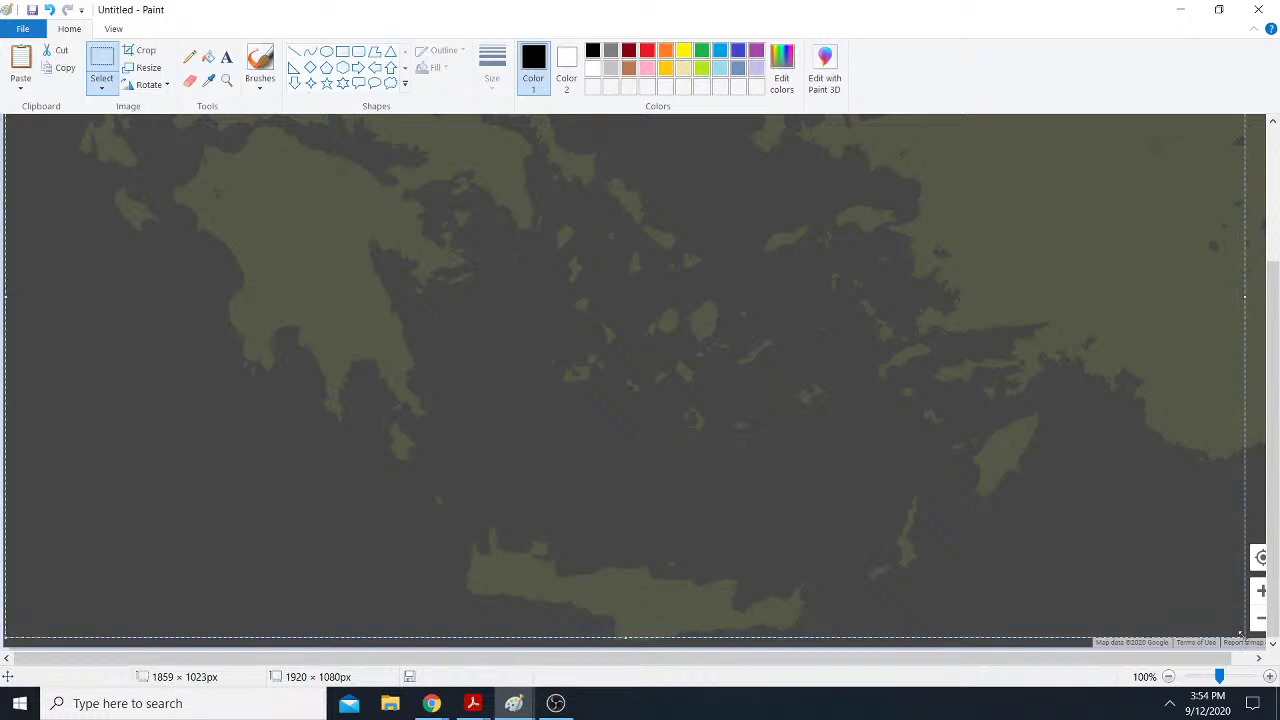
Step: Paste the cropped map into a new image, discarding the old one, and save it as GreeceTurkeyOA PNG
key(alt+F4)
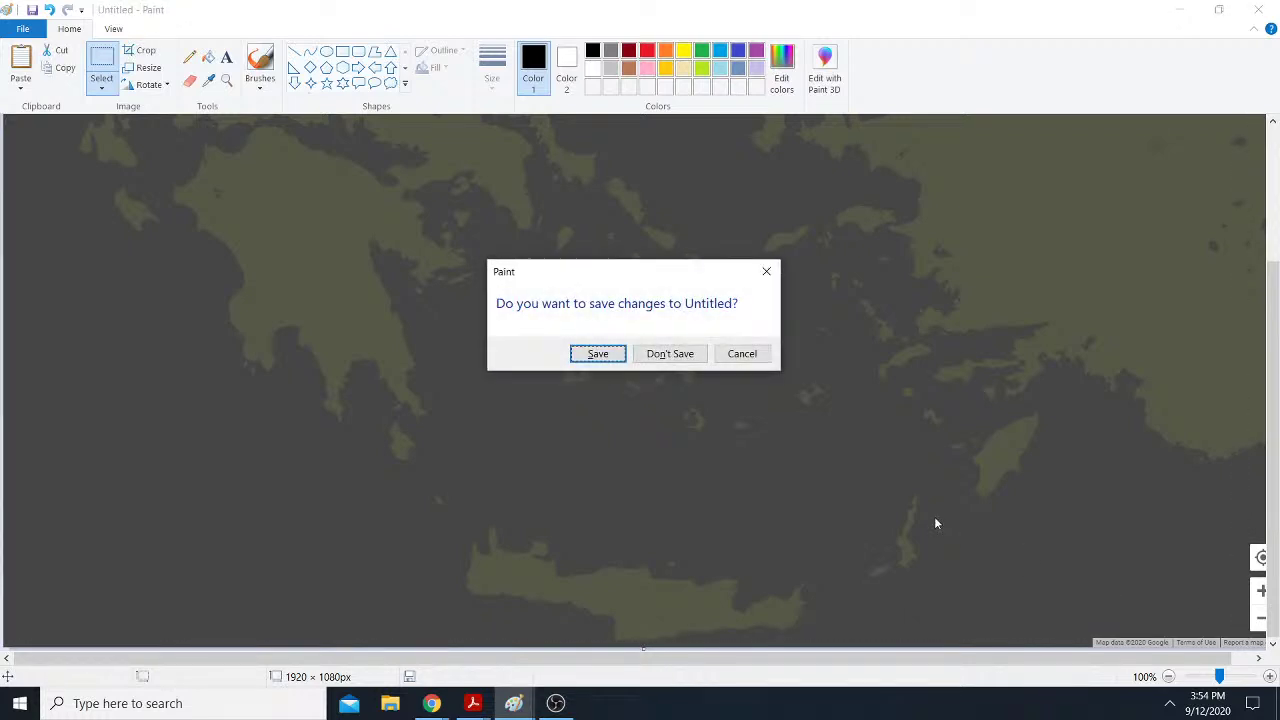
click(666, 354)
key(ctrl+v)
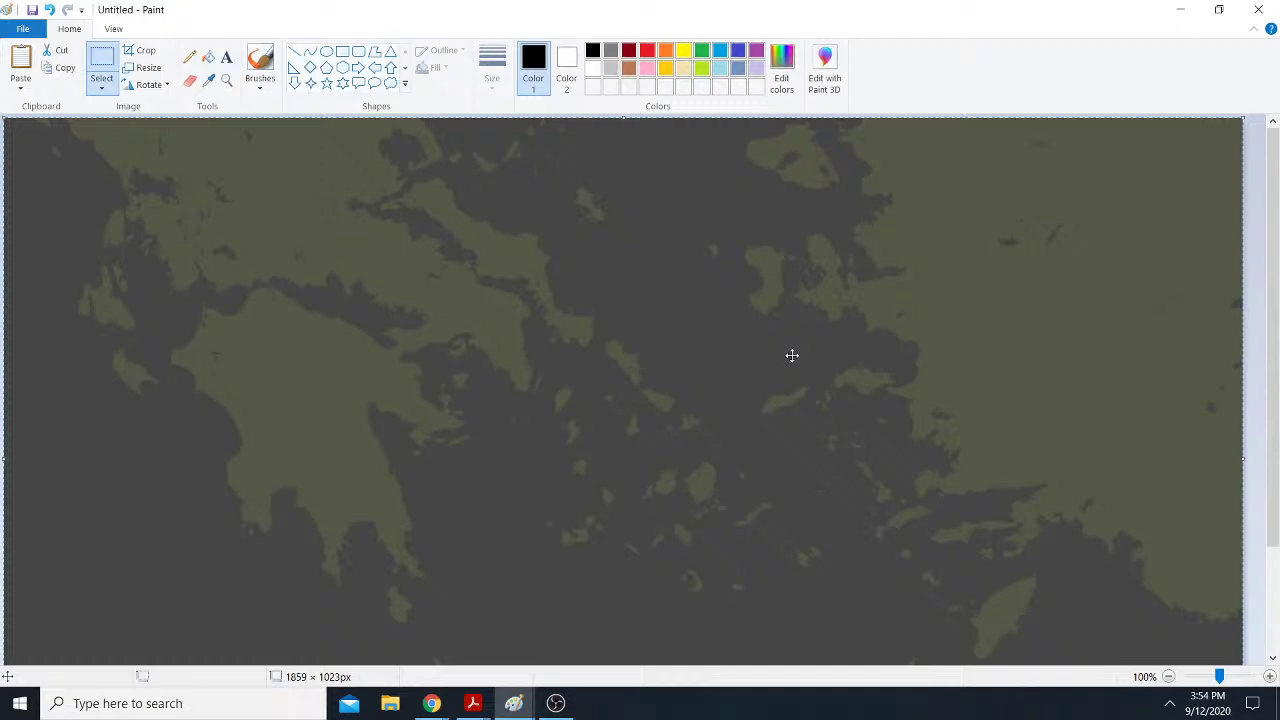
key(ctrl+s)
text(GreeceTurkeyOA)
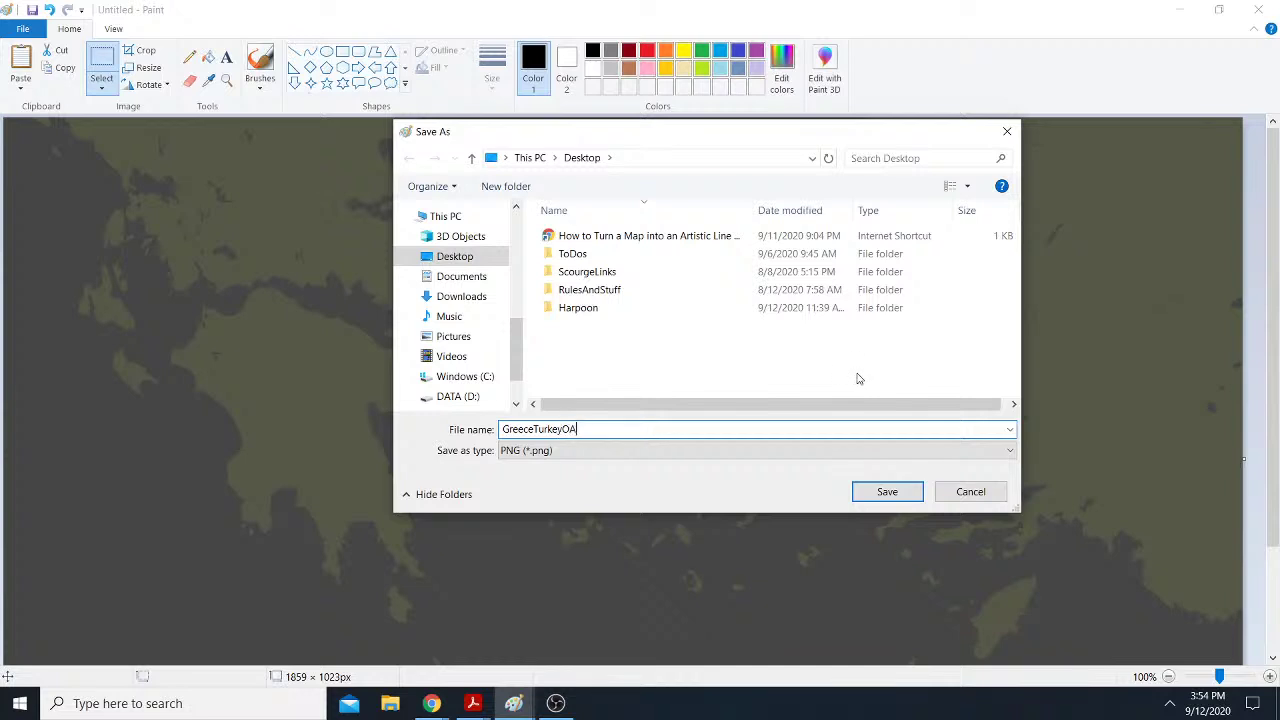
click(889, 492)
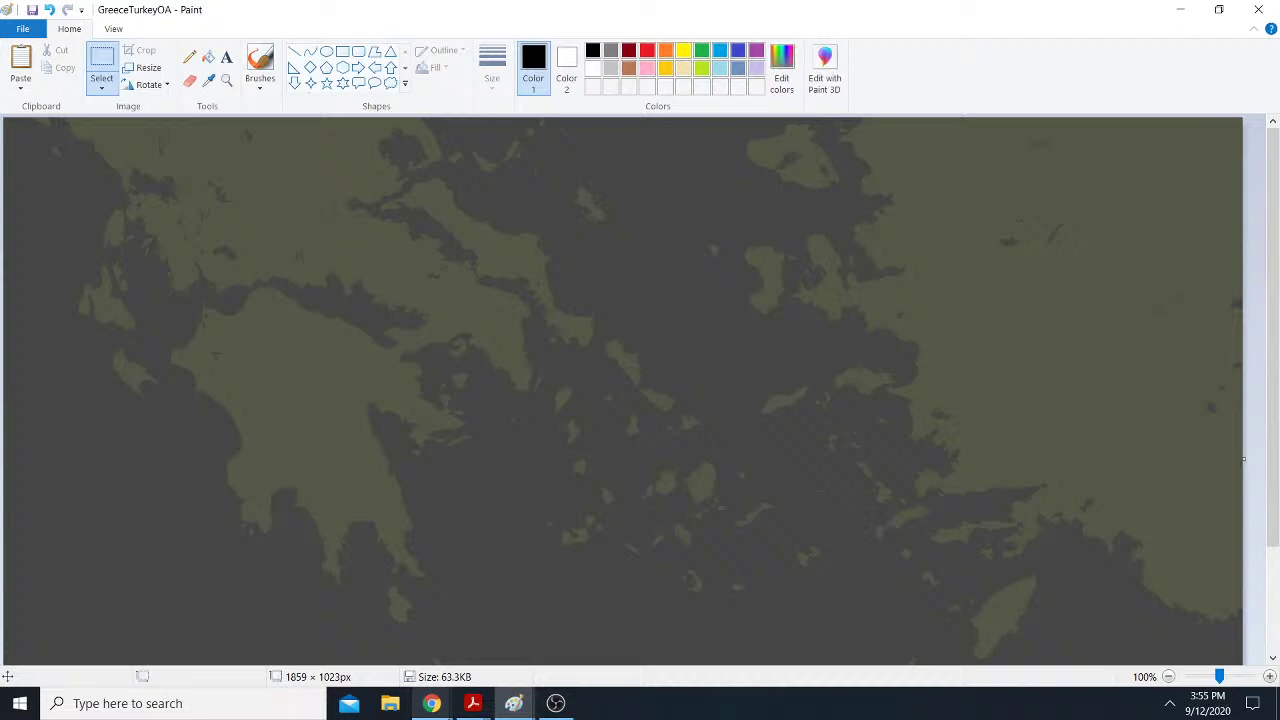
Step: In the Harpoon Chrome window, search 'google earth' in a new tab and open Google Earth
click(431, 703)
click(377, 590)
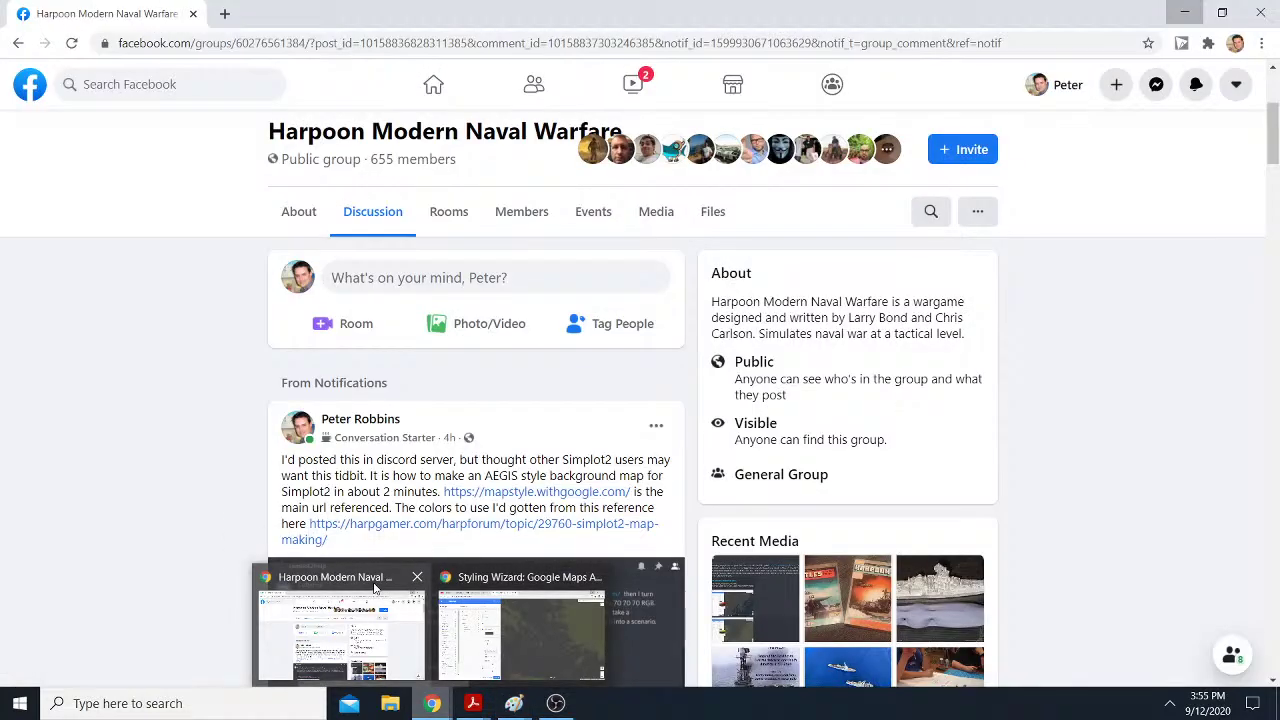
click(223, 14)
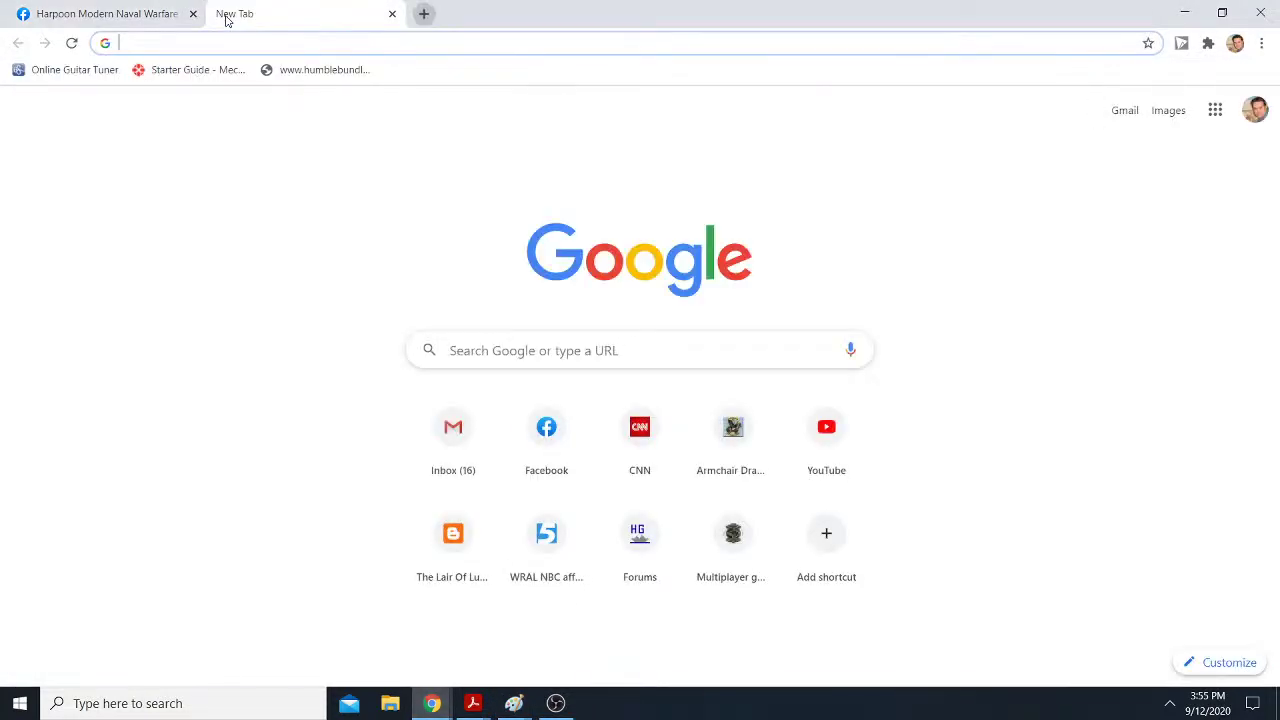
text(goog)
key(Delete)
text(e)
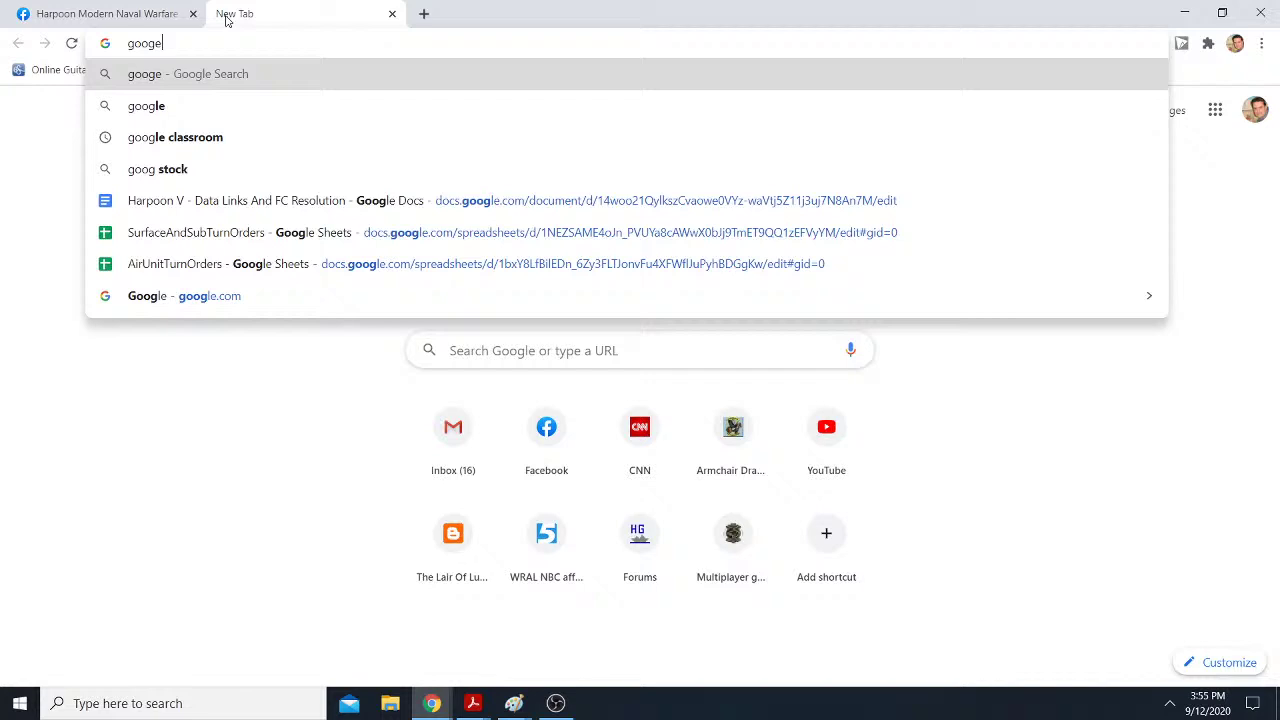
key(BackSpace)
text(le eartth)
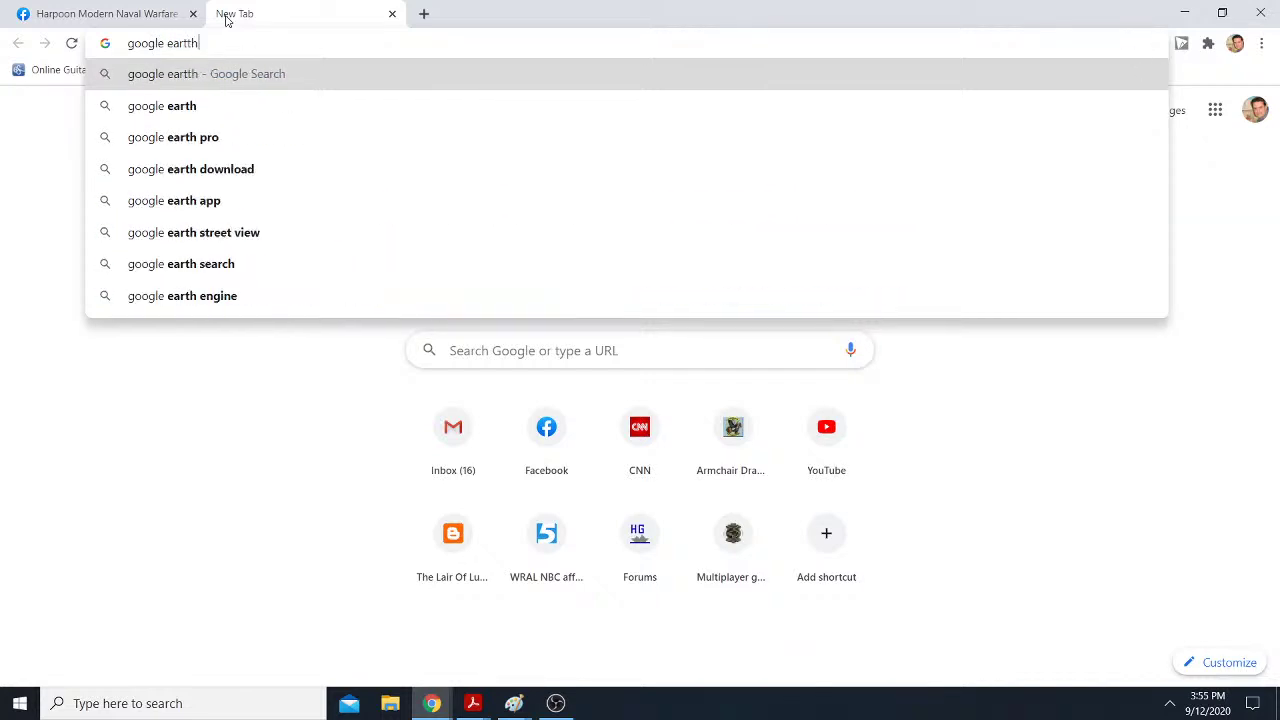
key(Return)
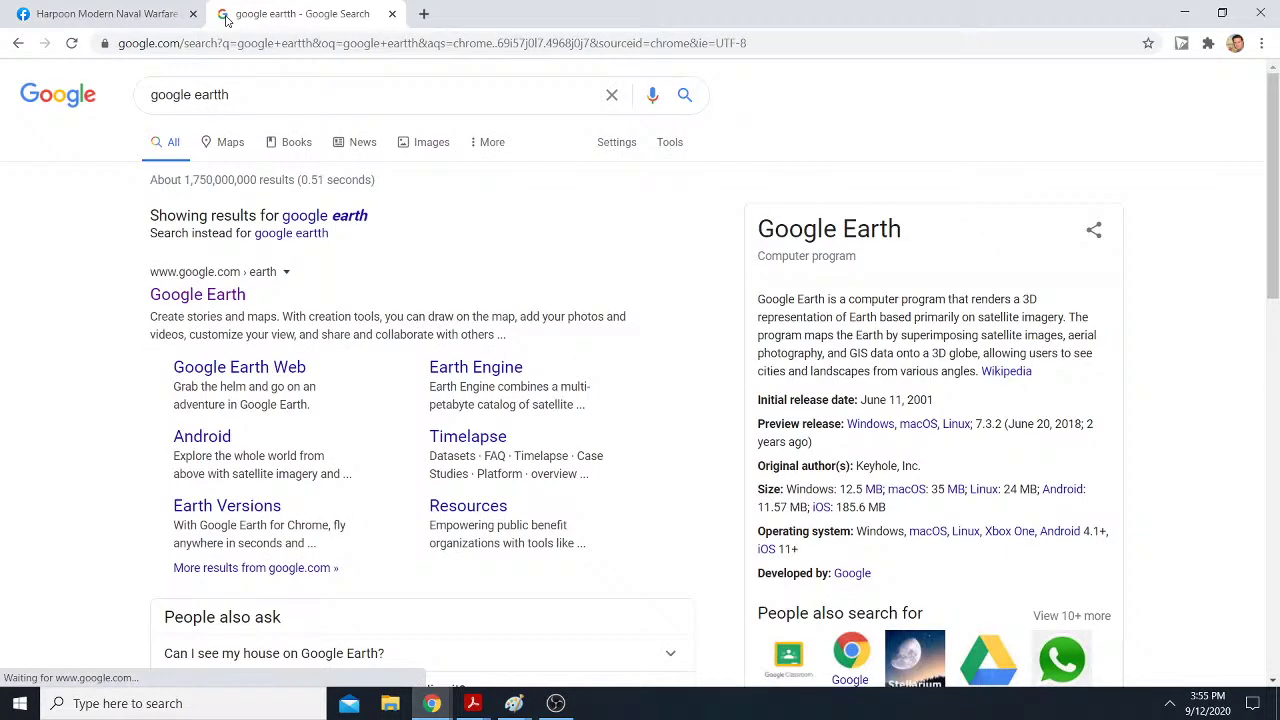
click(213, 302)
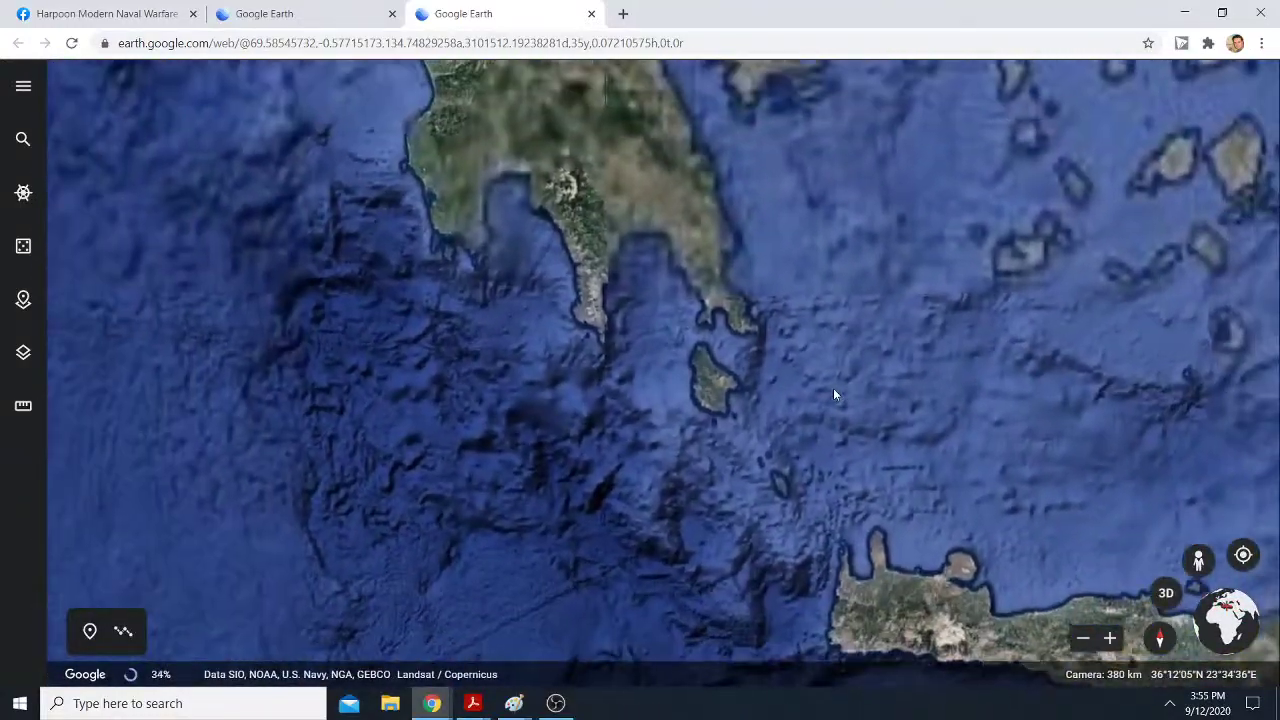
Step: Zoom out over Greece until the camera sits about 652 km up
scroll(849, 360, down, 3)
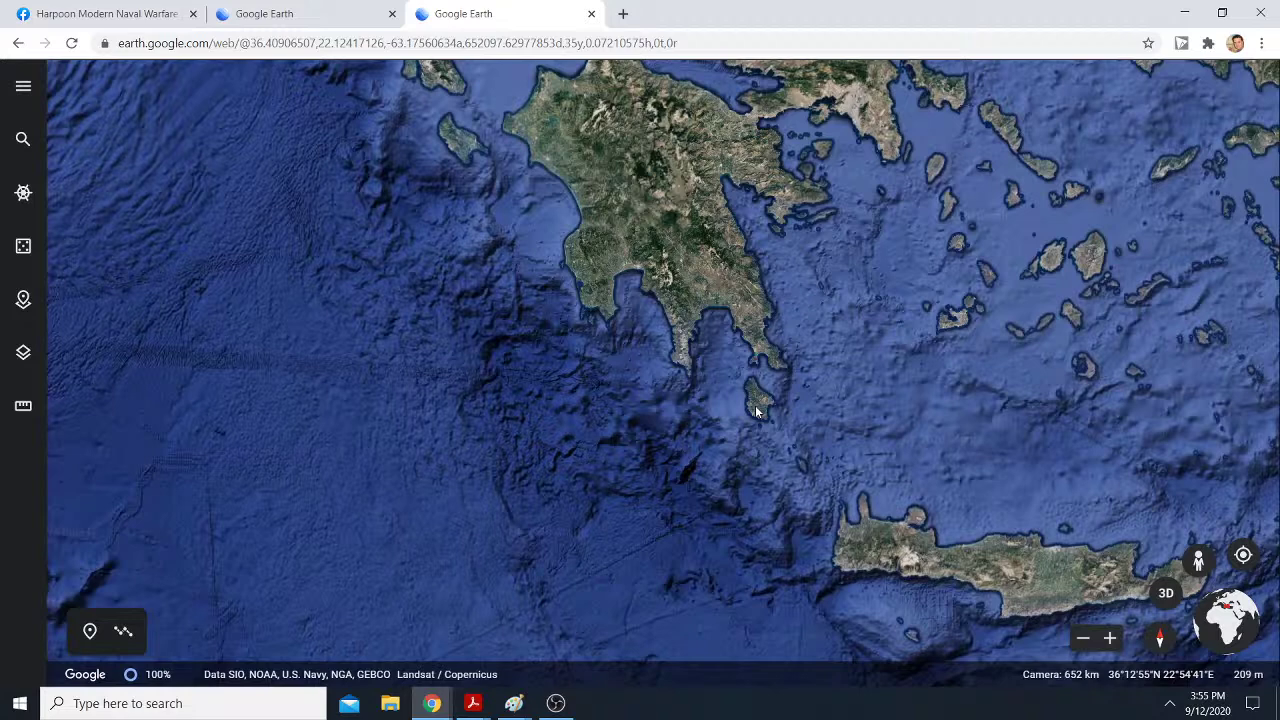
Step: Measure 9.46 NM across Kythira, south of the Peloponnese, with units set to nautical miles
click(15, 408)
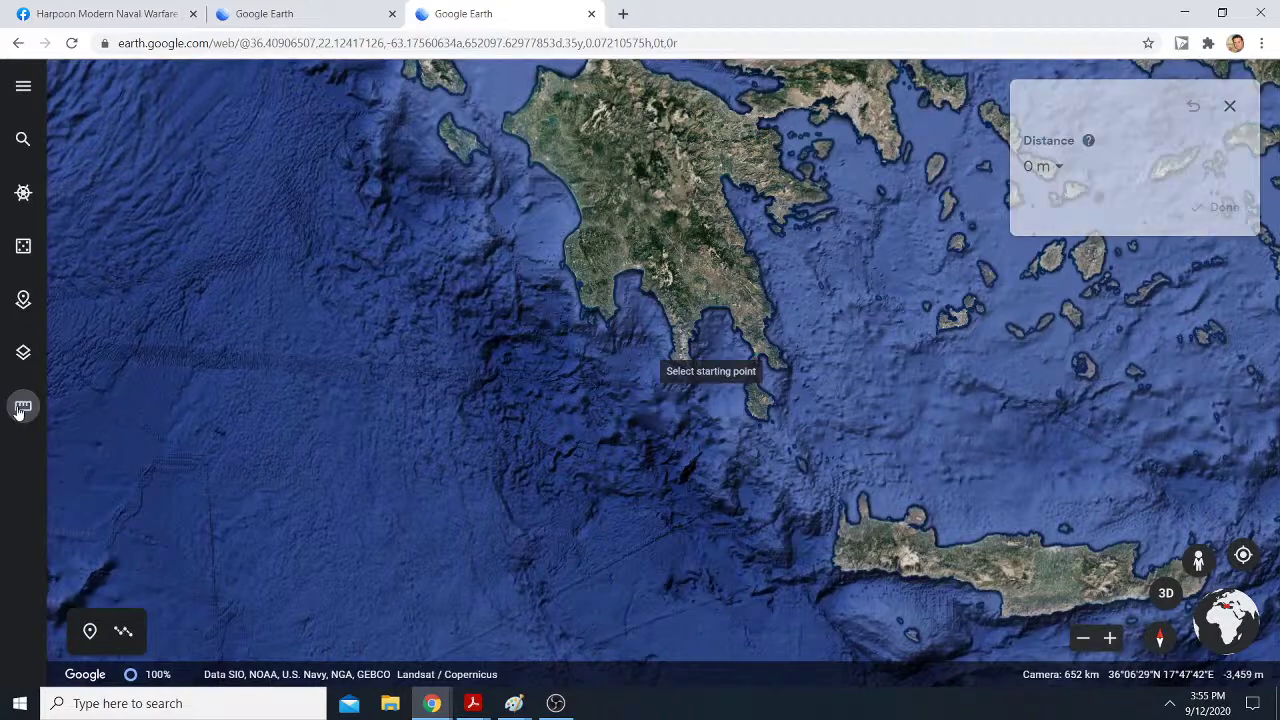
click(1047, 166)
click(1081, 305)
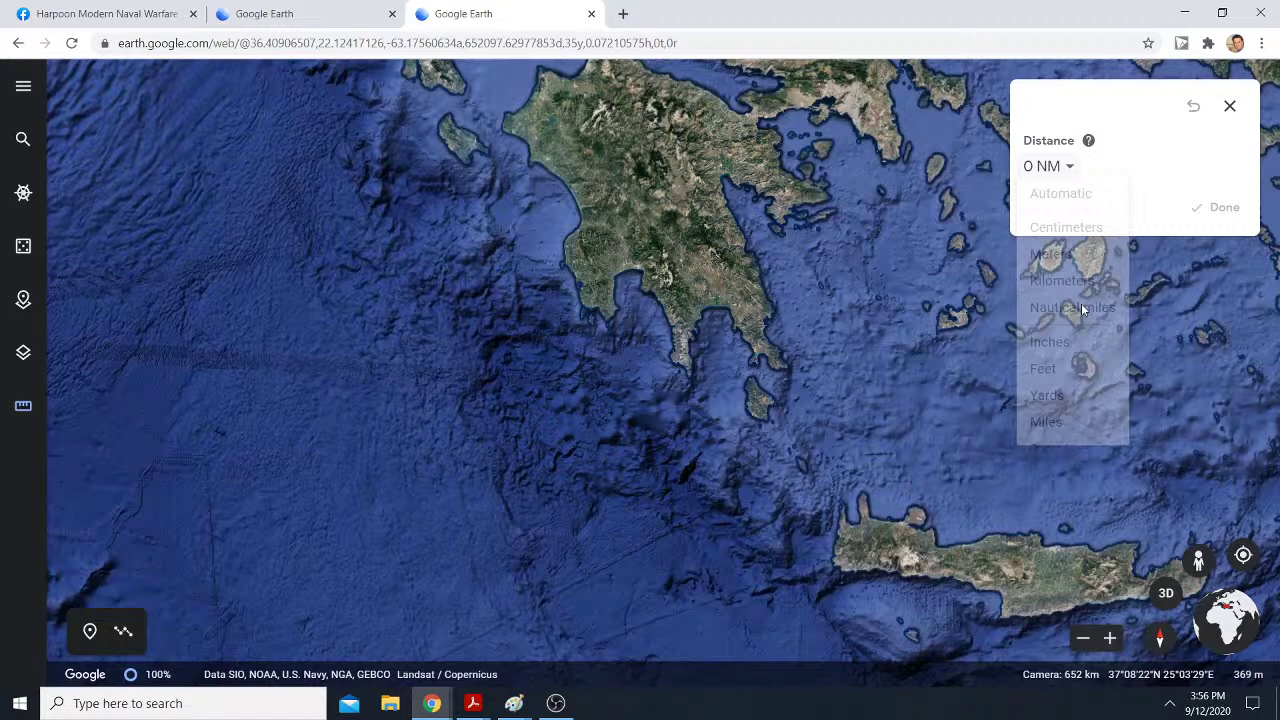
click(746, 400)
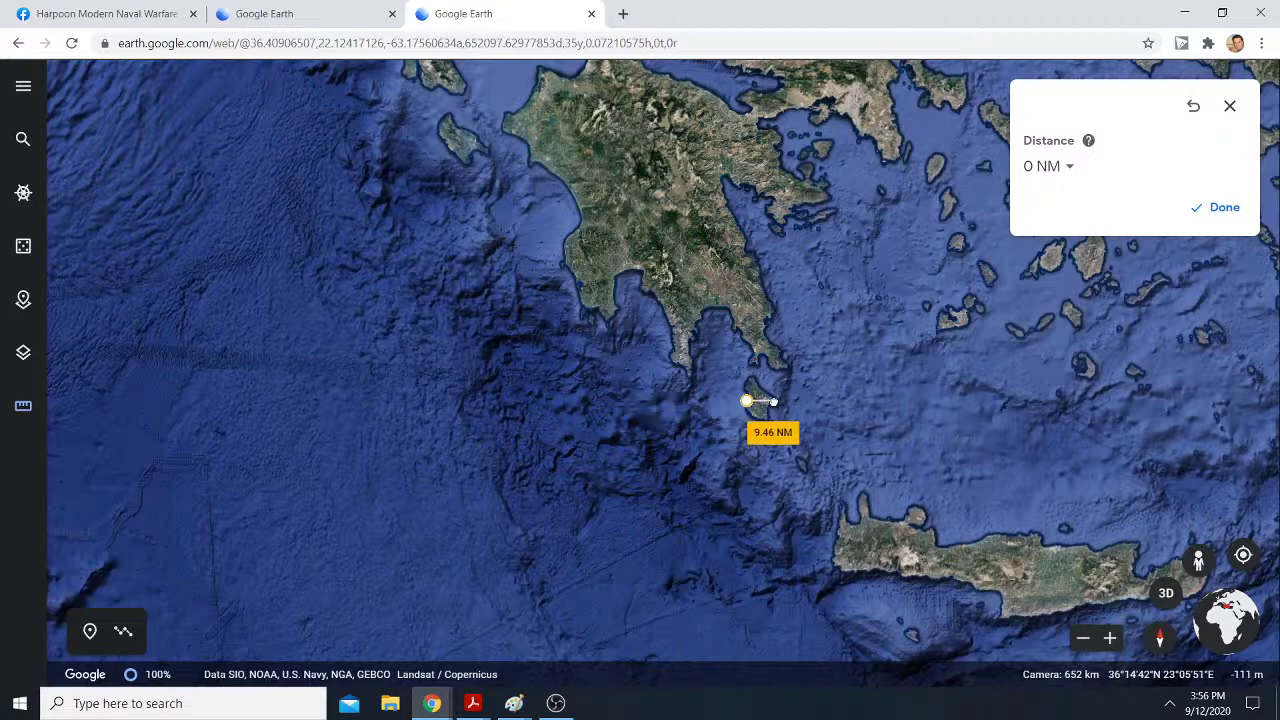
click(773, 401)
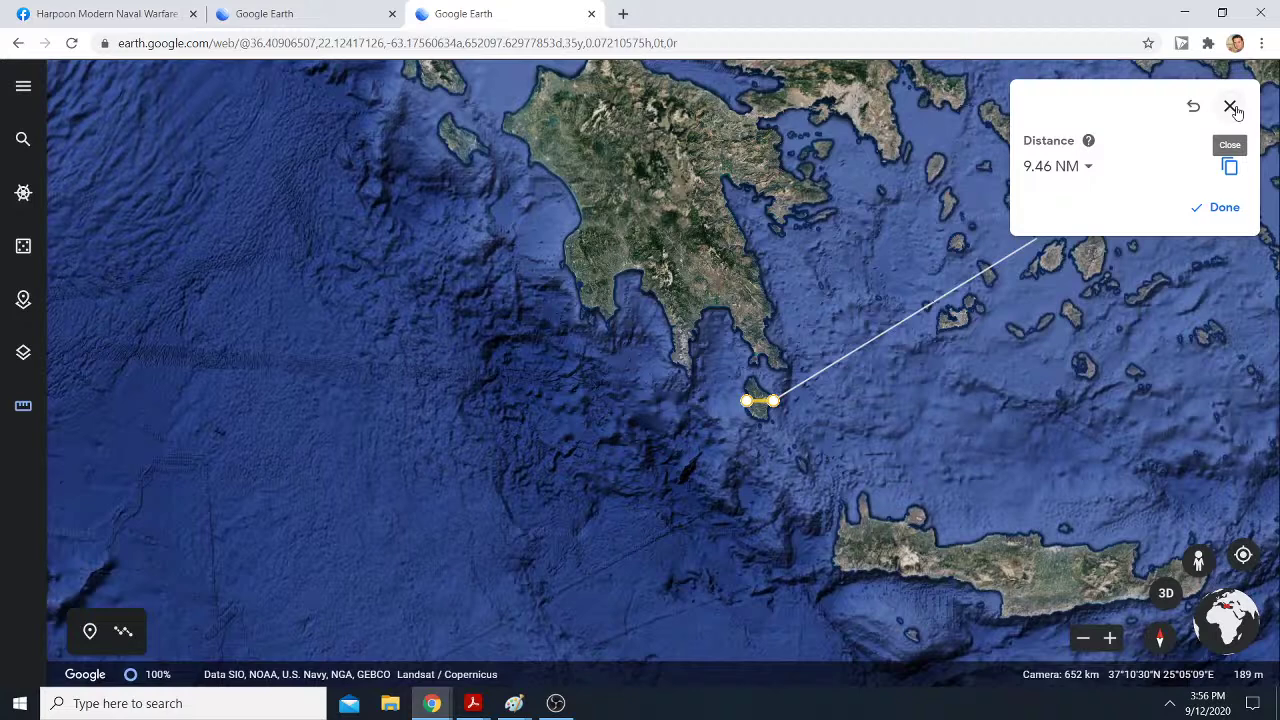
click(1193, 19)
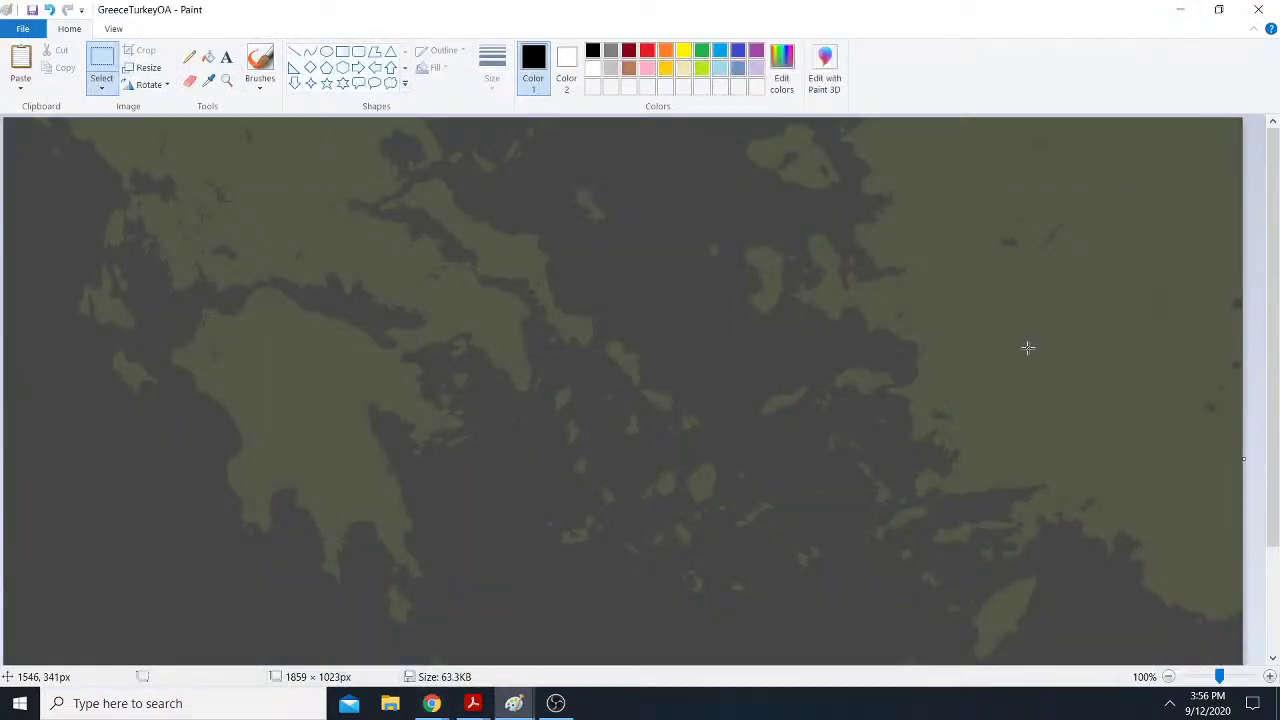
drag(1273, 324, 1277, 428)
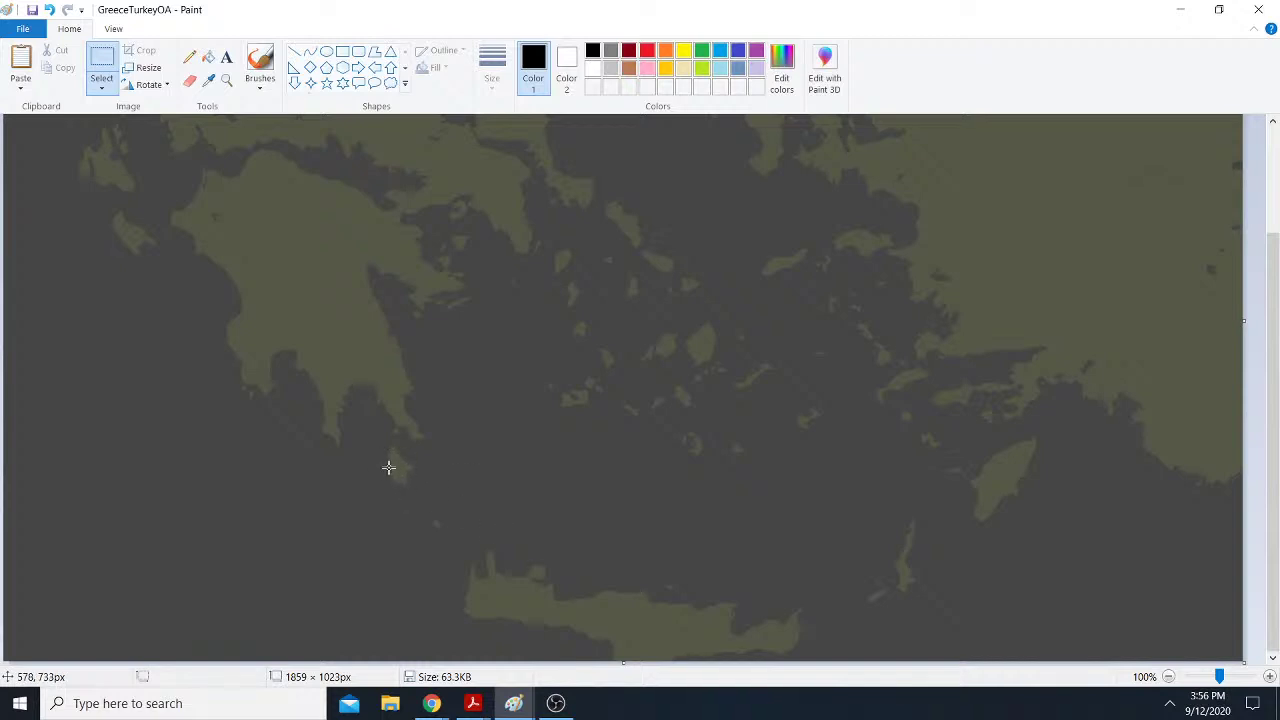
drag(391, 466, 407, 469)
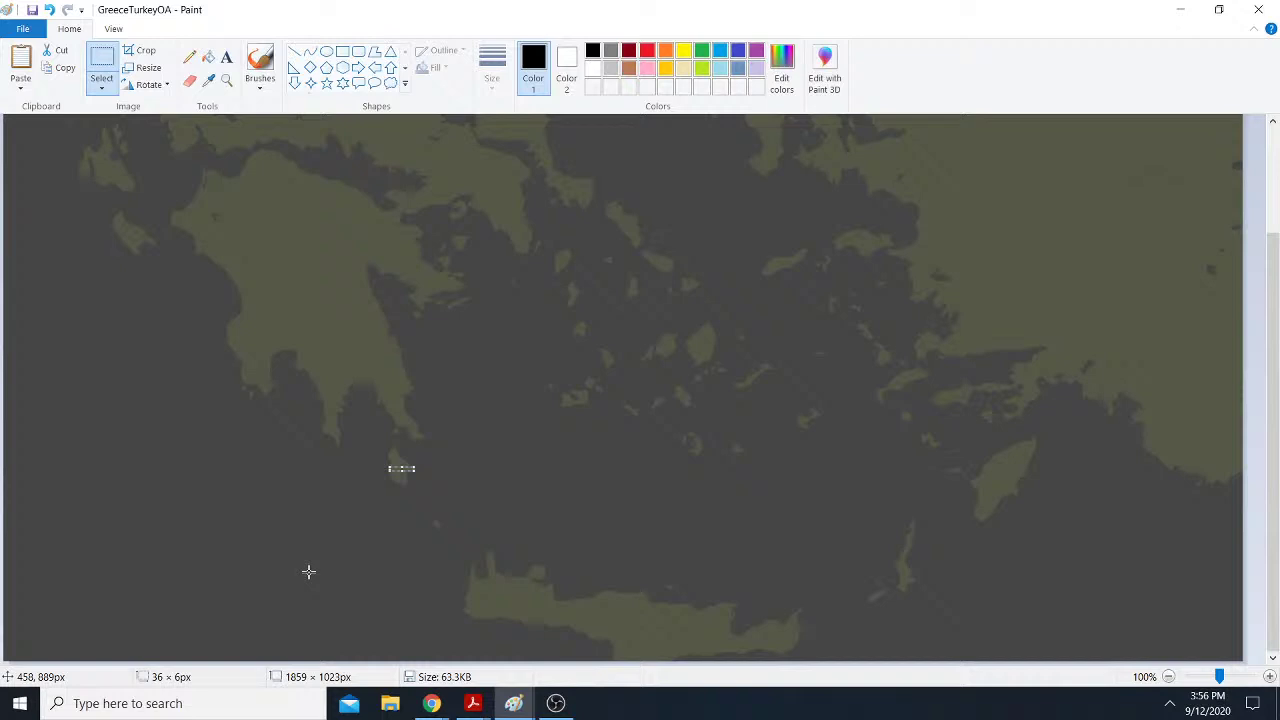
click(367, 489)
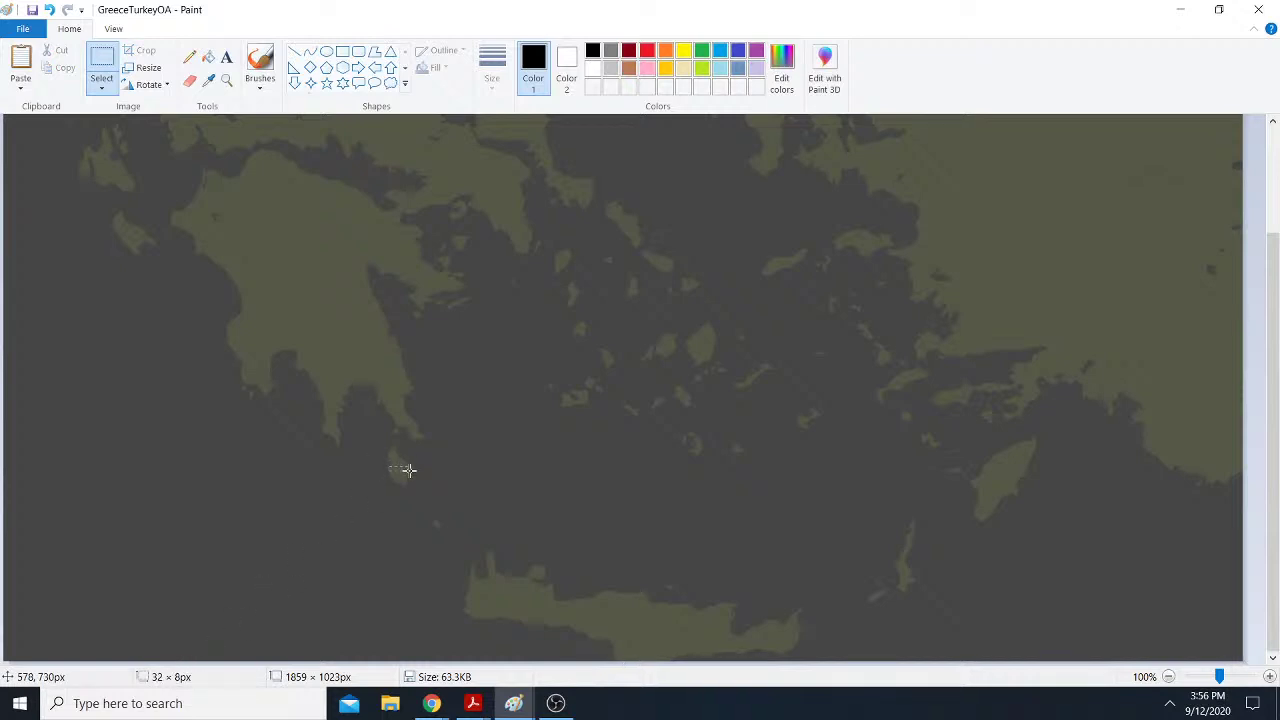
click(460, 474)
Step: Launch the Calculator app from Windows search
click(170, 704)
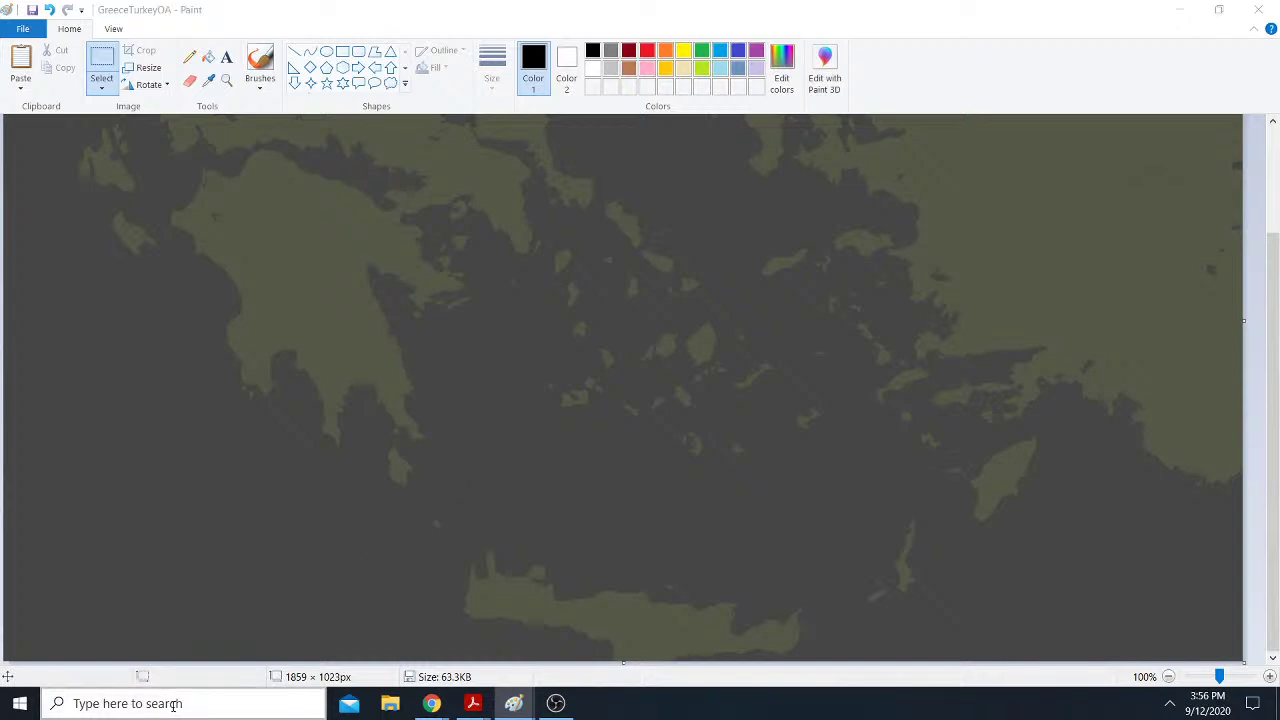
text(calculator)
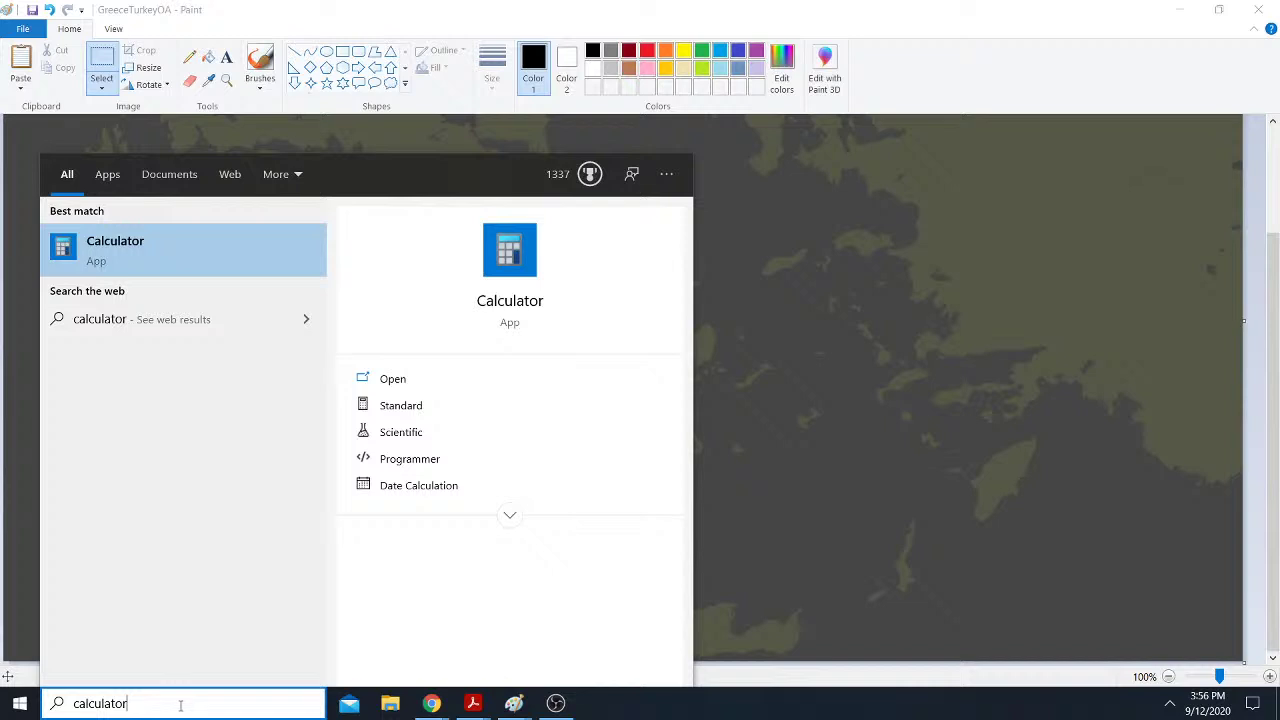
key(Return)
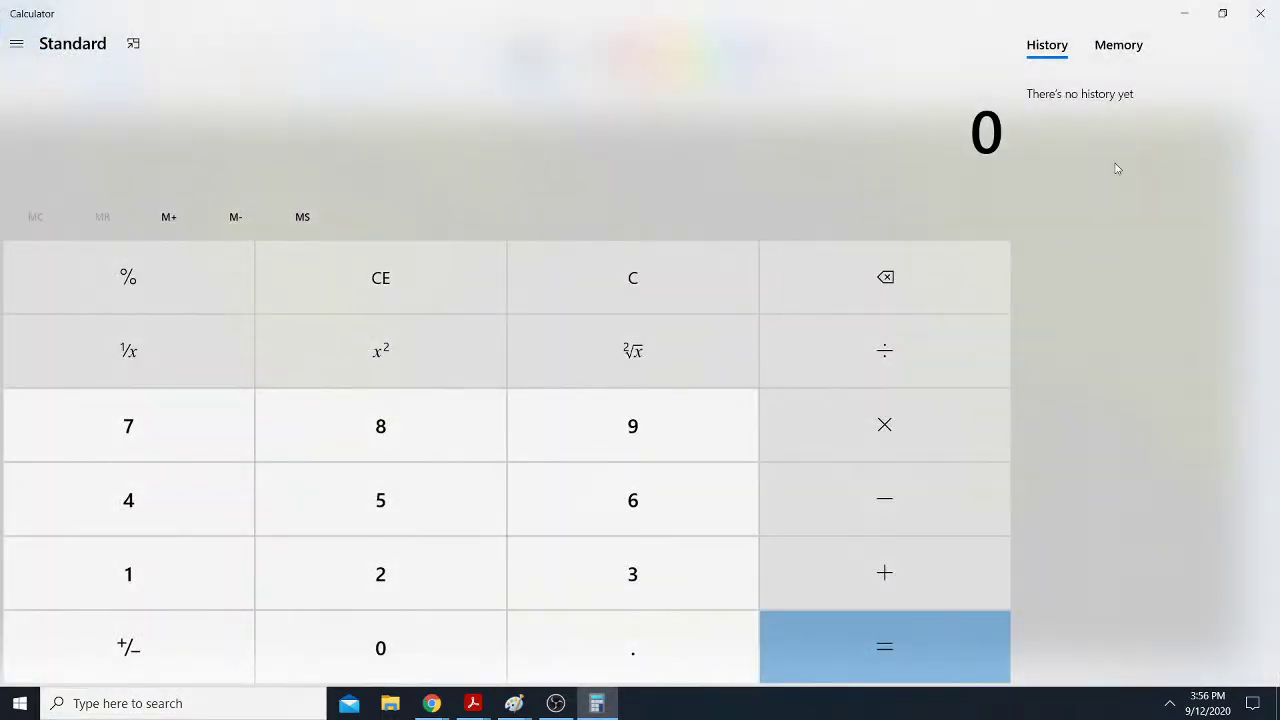
Step: Compute 35 ÷ 10 = 3.5, then minimize Calculator to return to Paint
click(603, 566)
click(423, 511)
click(937, 357)
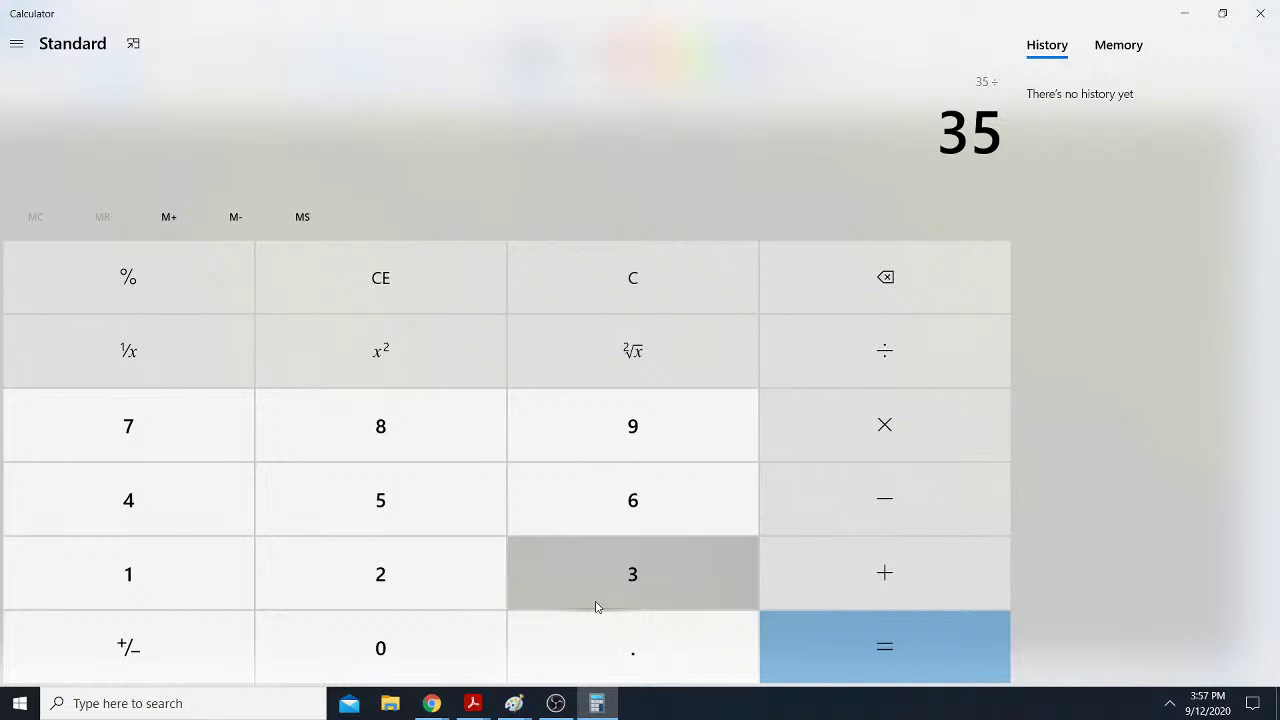
click(211, 597)
click(346, 654)
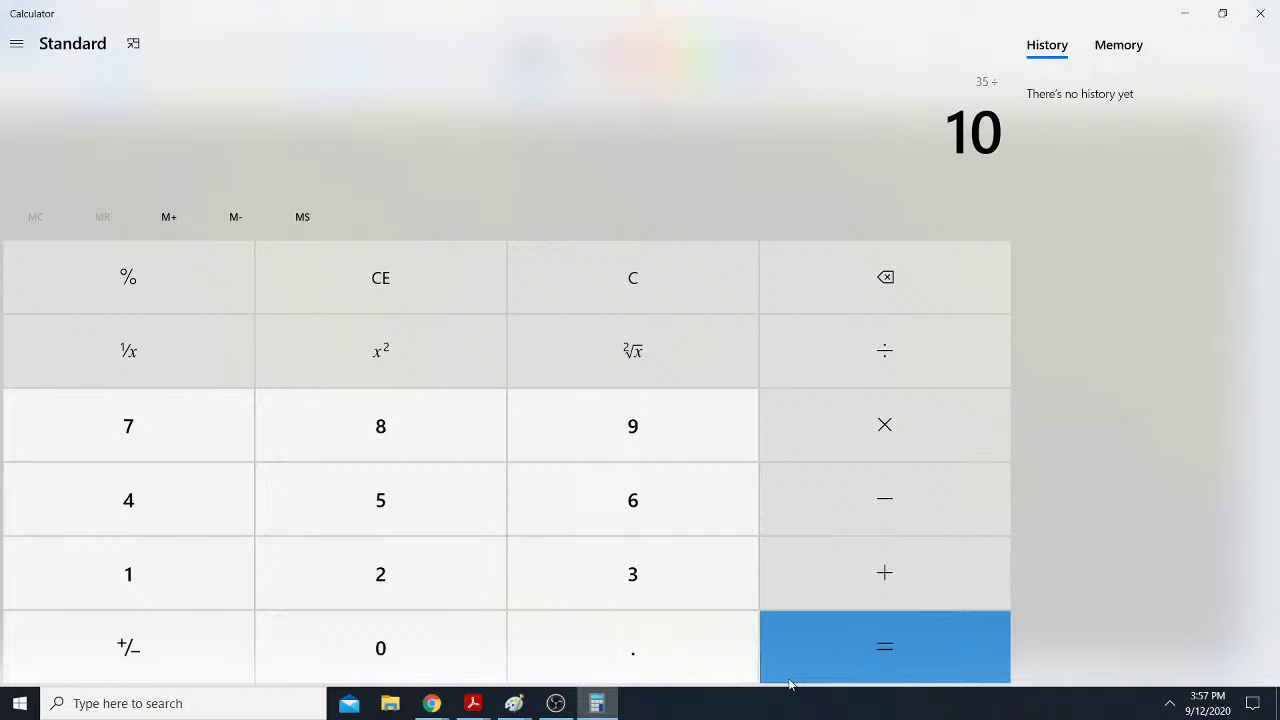
click(869, 668)
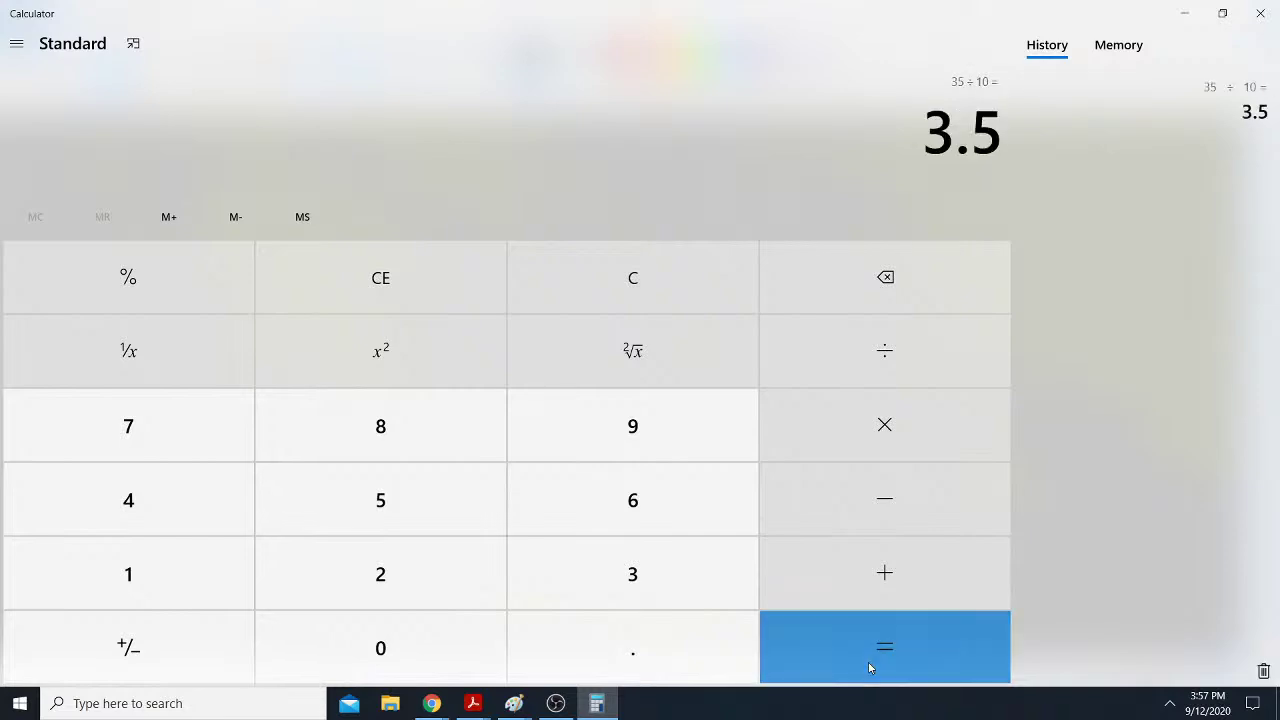
click(1196, 19)
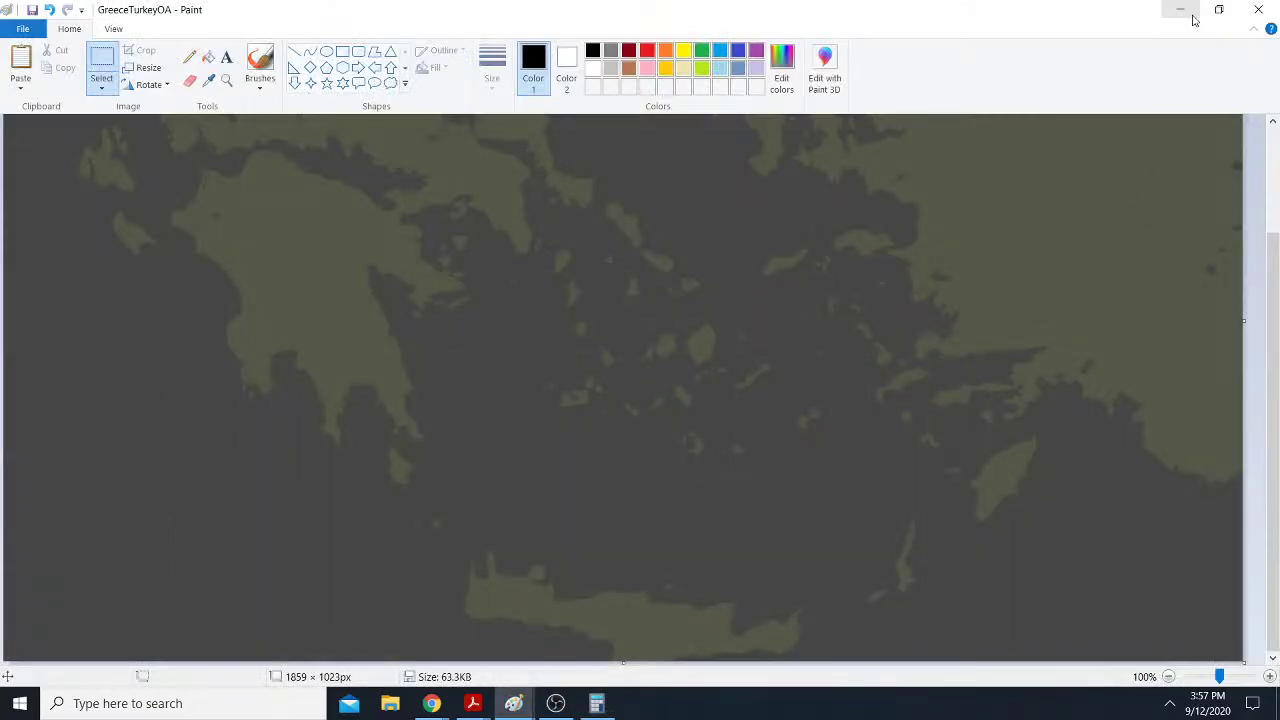
Step: Move the GreeceTurkeyOA image from the desktop into Harpoon > SimPlot_Win_v2_0_0 > Maps
click(1190, 14)
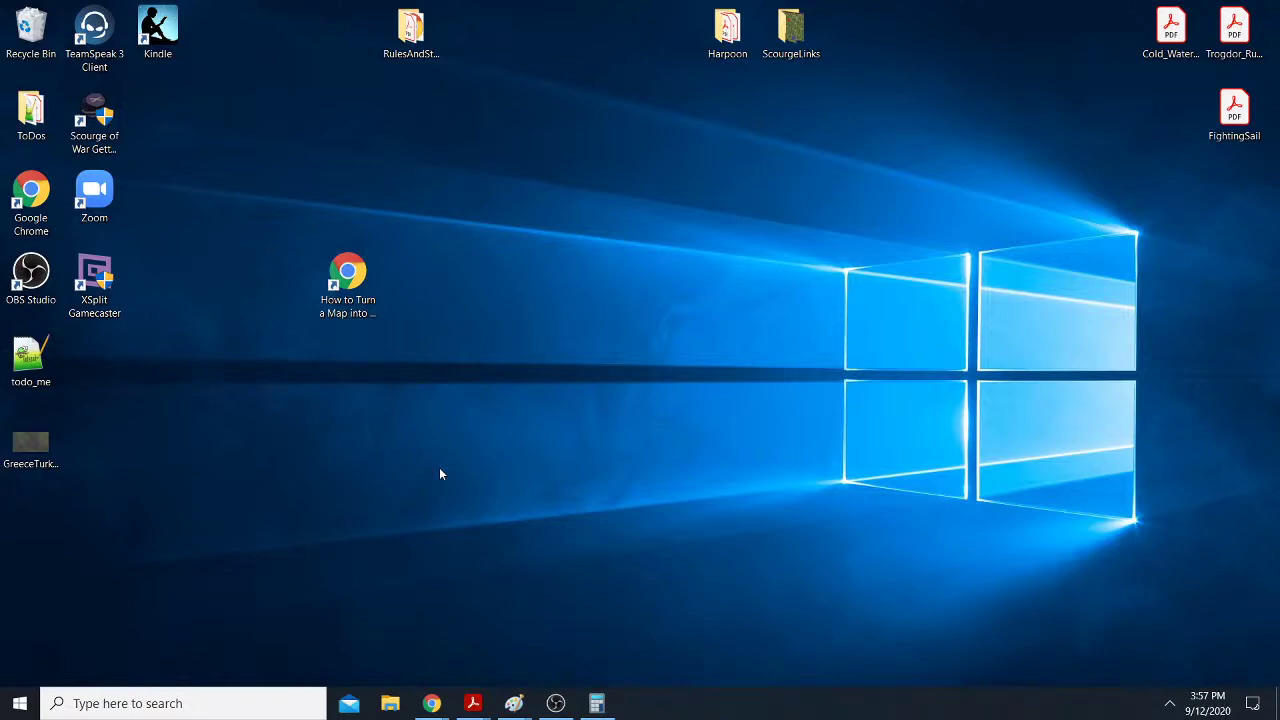
double_click(727, 32)
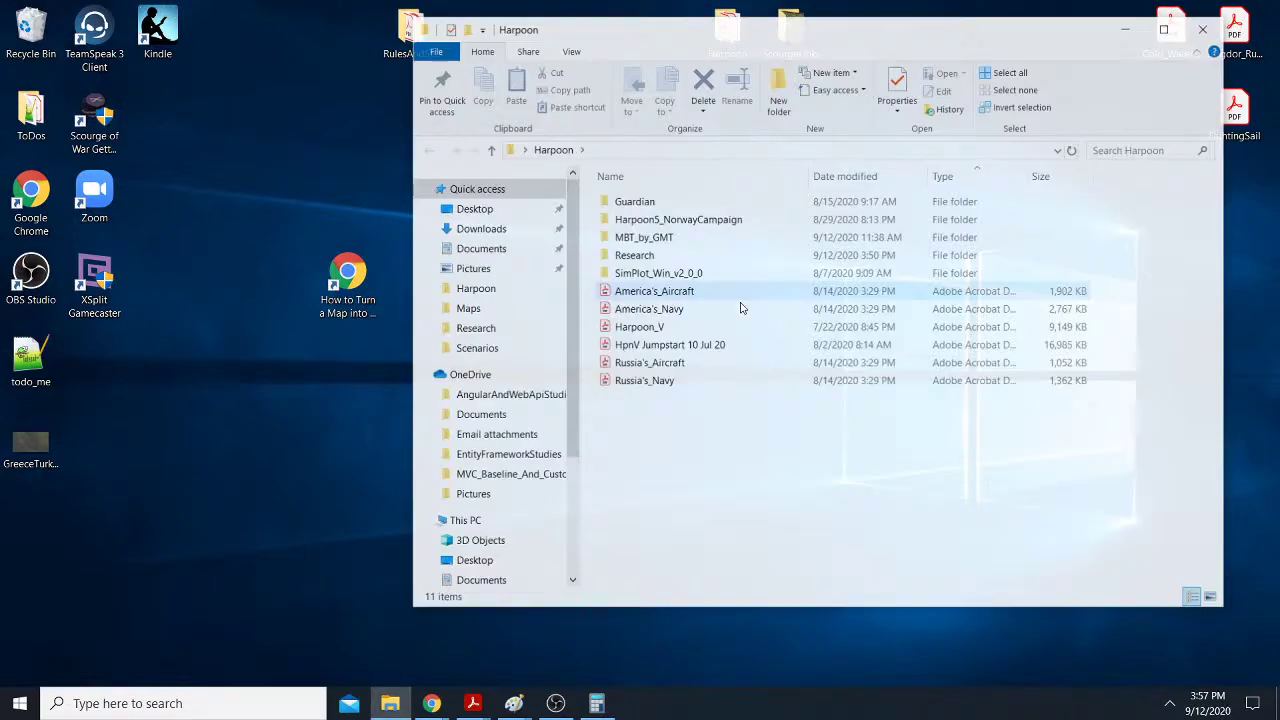
double_click(676, 273)
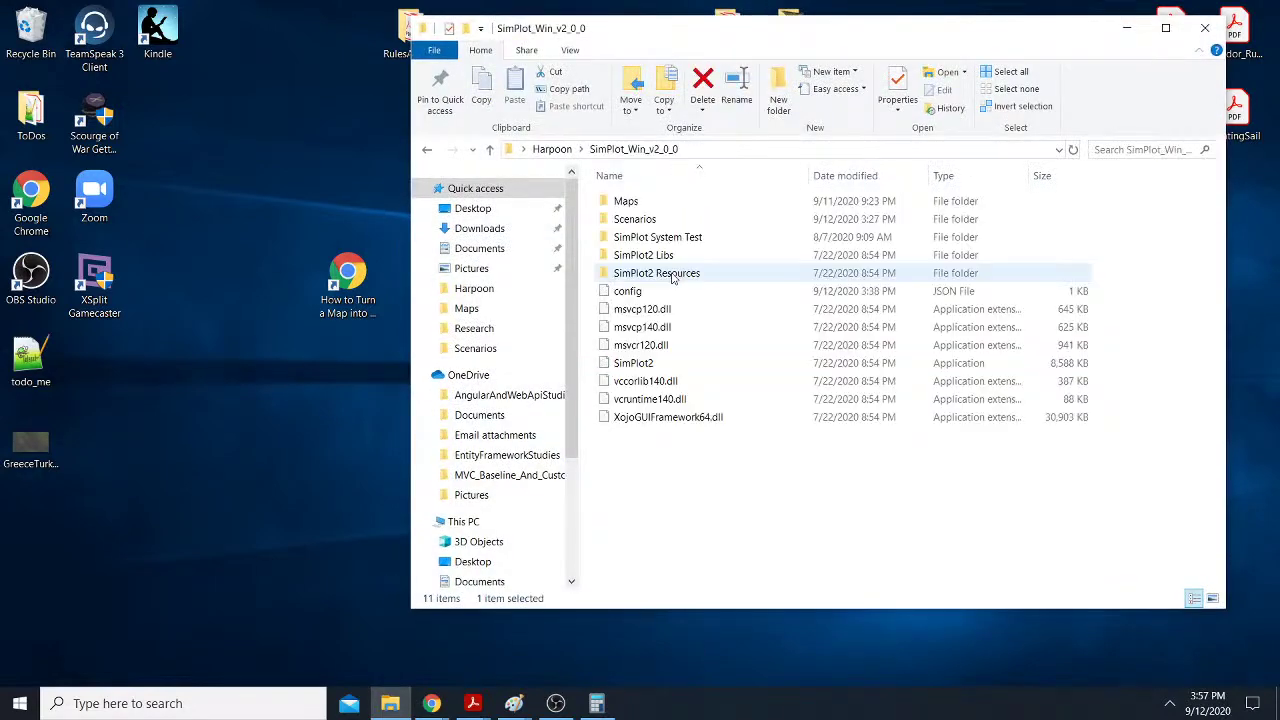
double_click(652, 205)
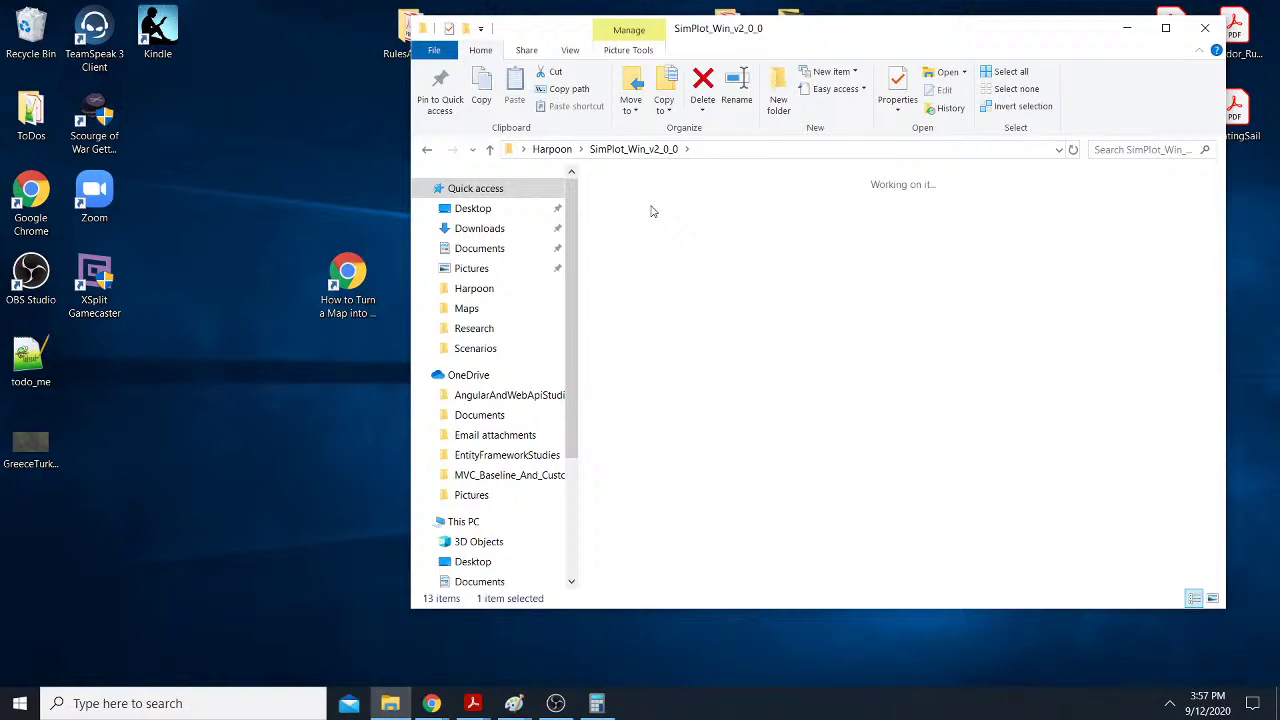
drag(785, 50, 565, 75)
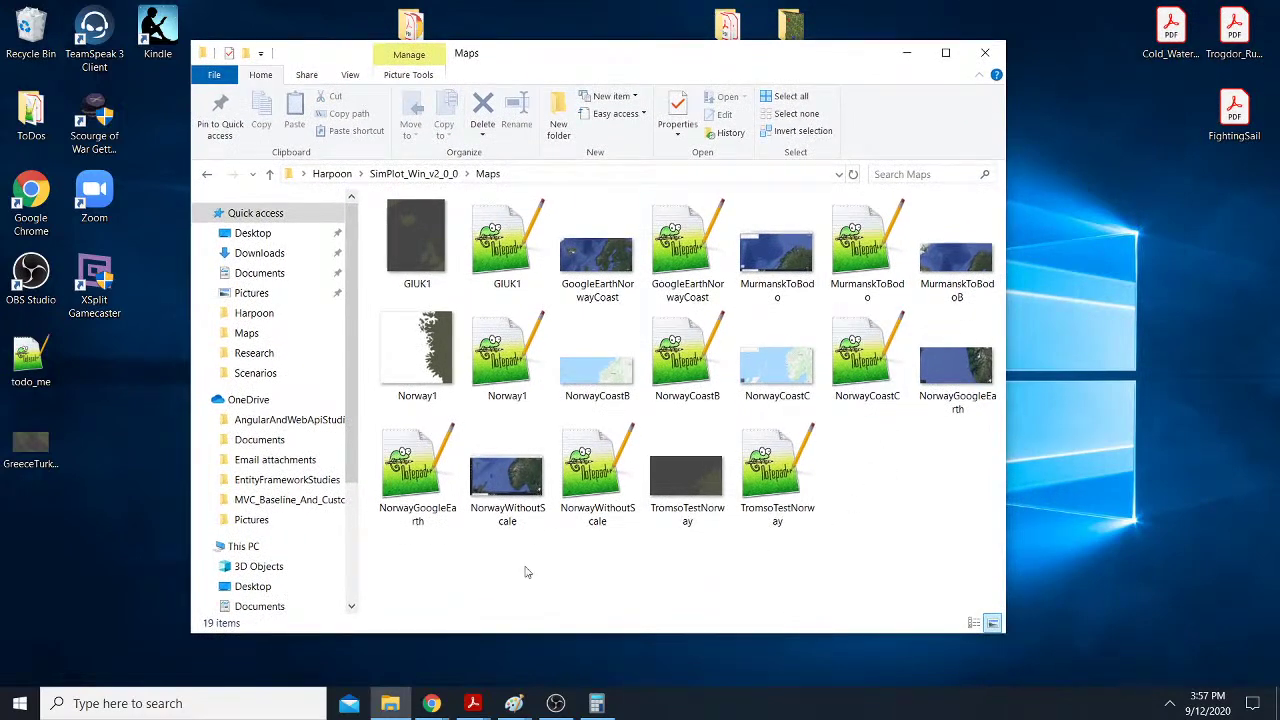
drag(32, 450, 885, 572)
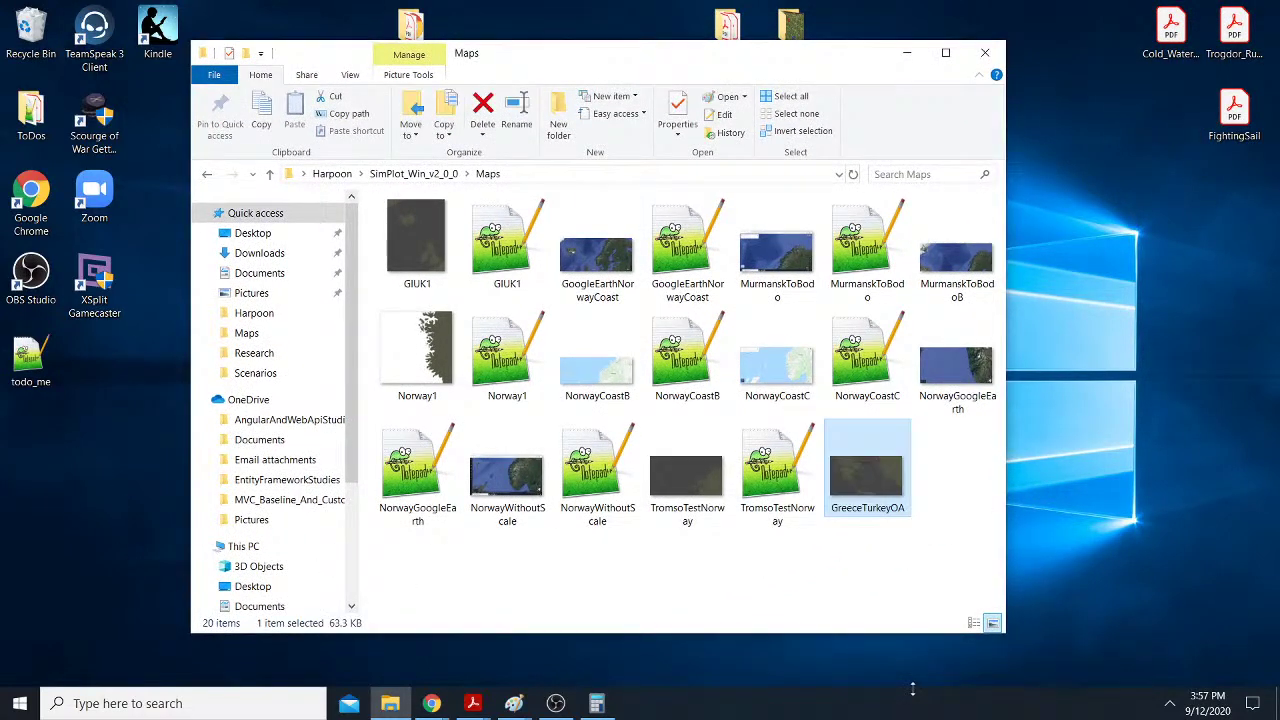
Step: Open TromsoTestNorway from the Maps folder in Notepad++
click(872, 602)
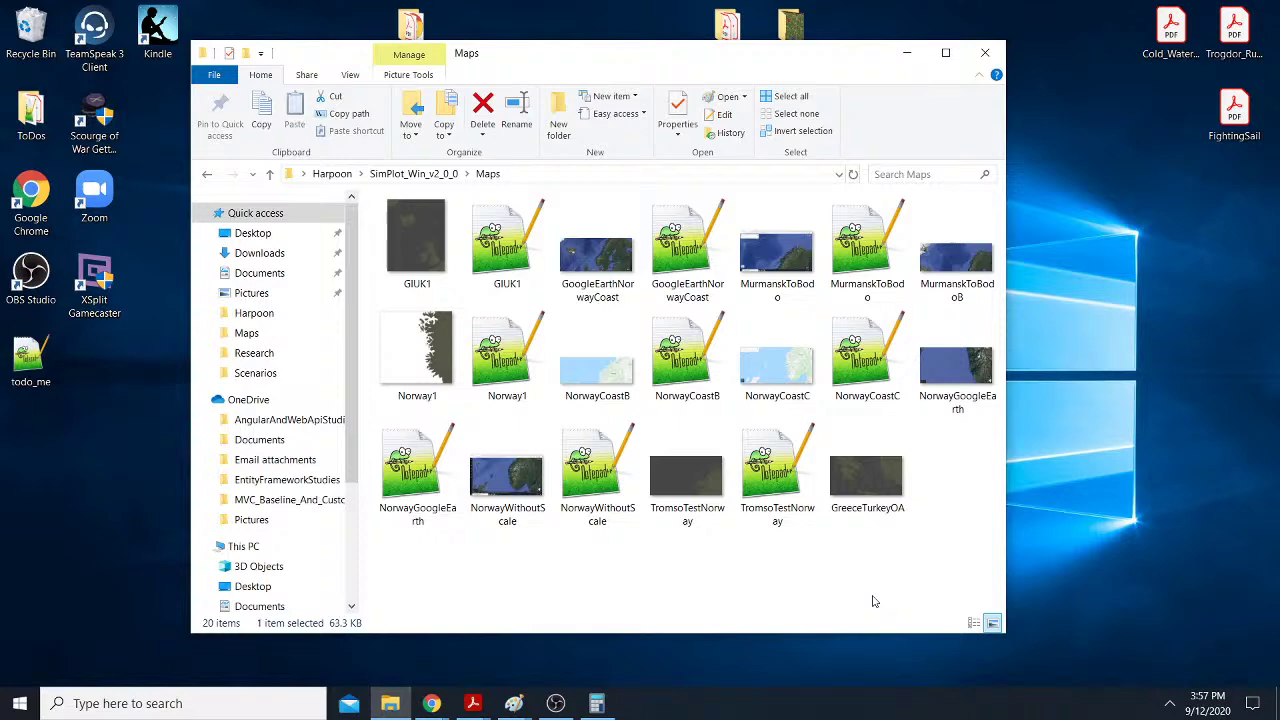
right_click(791, 484)
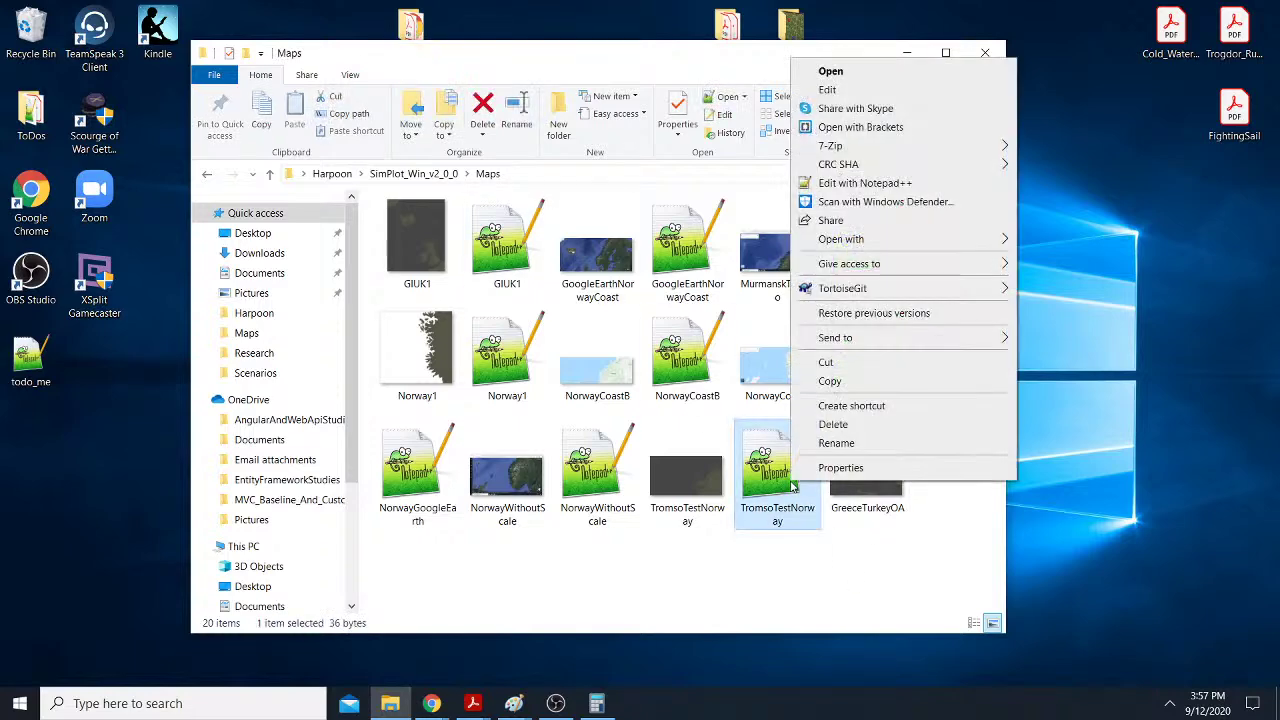
click(855, 183)
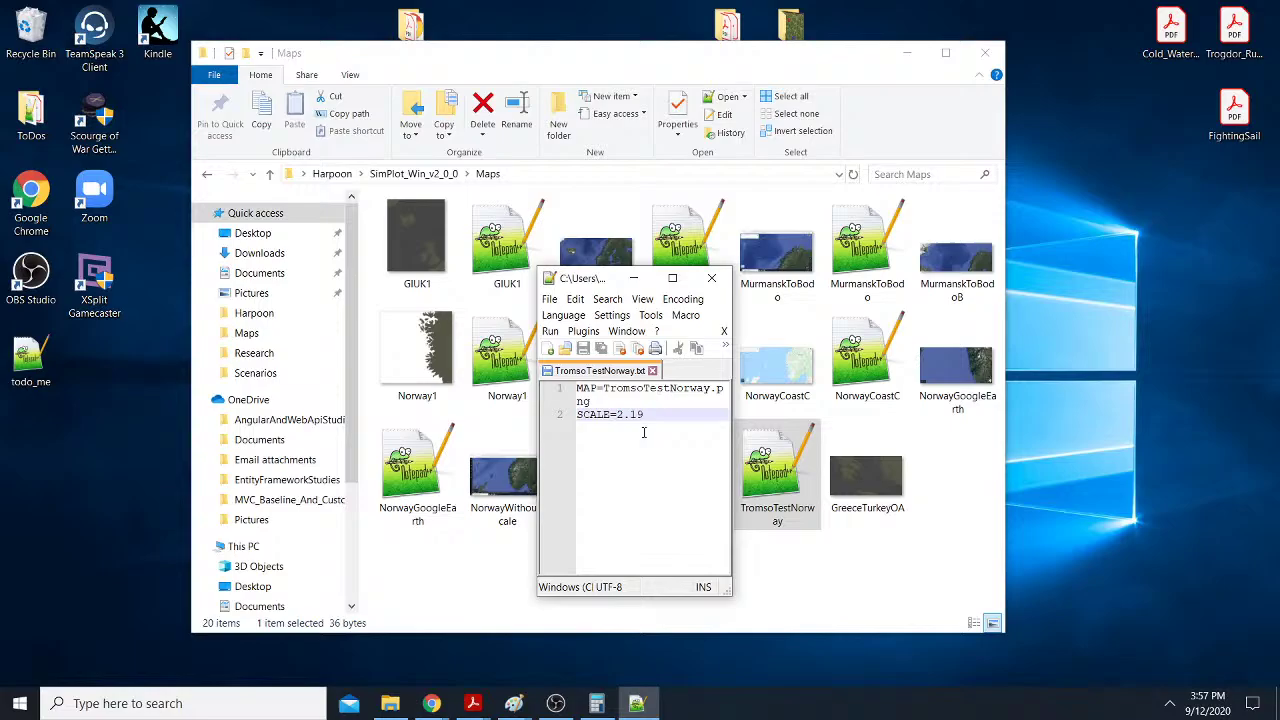
Step: Recheck the 3.5 result, then change SCALE from 2.19 to 3.5
click(596, 703)
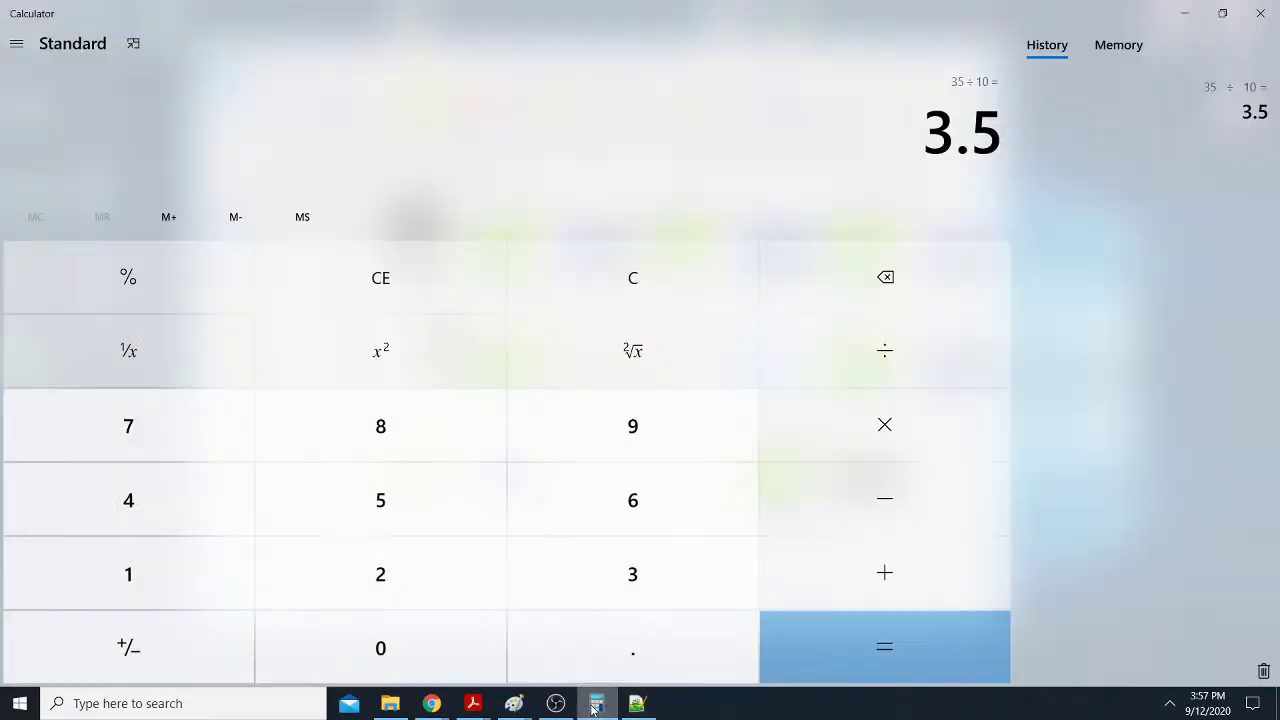
click(1184, 13)
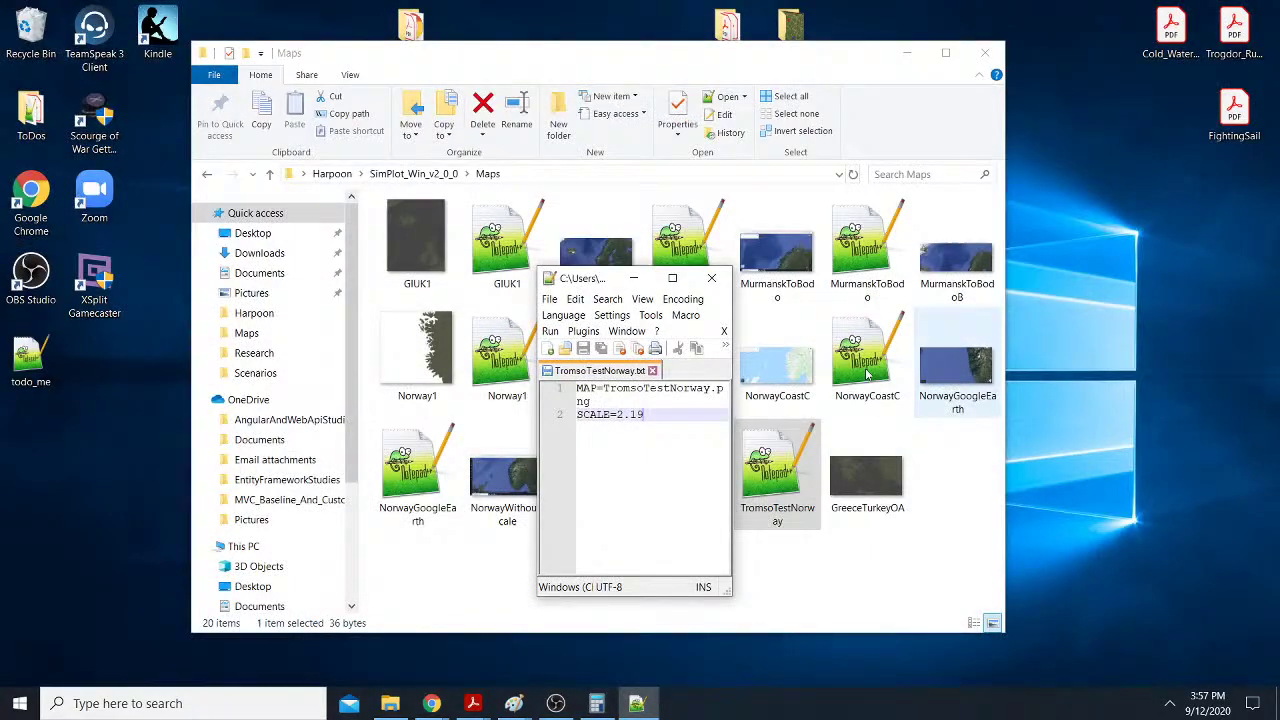
key(BackSpace)
key(BackSpace)
key(BackSpace)
key(BackSpace)
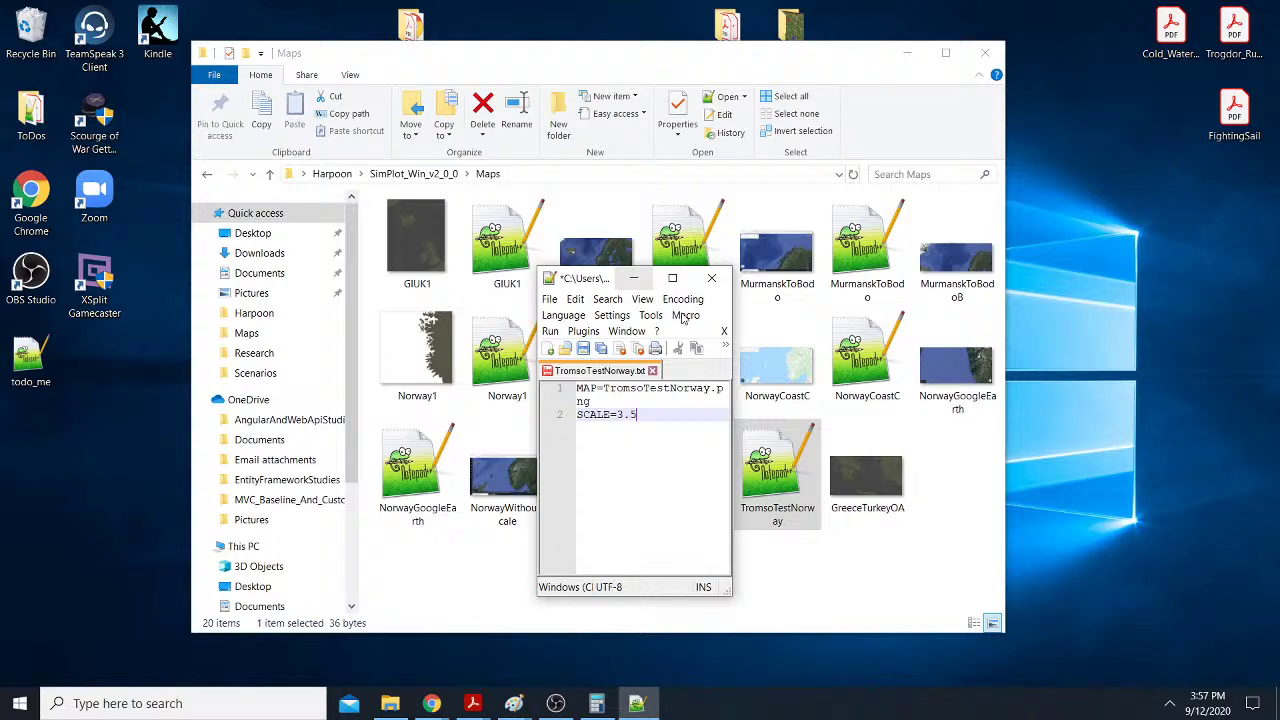
Step: Begin saving the file under a new name, moving the Save As dialog aside
right_click(628, 371)
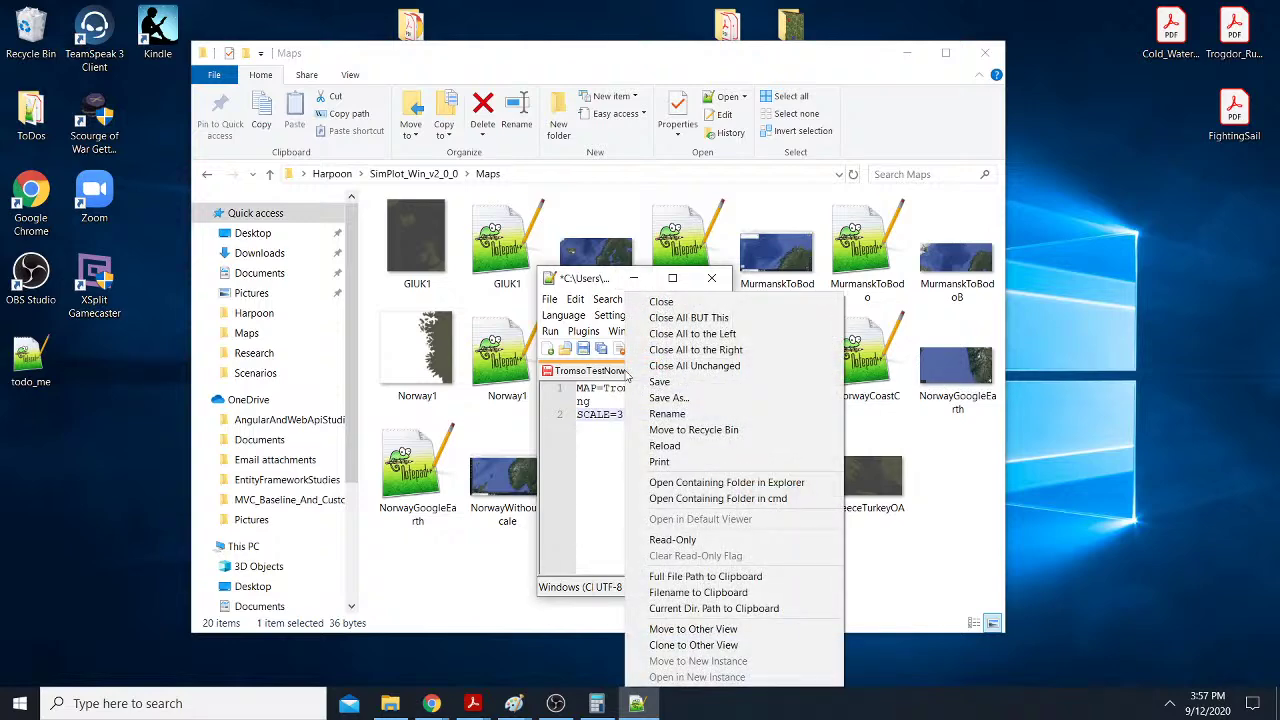
click(552, 300)
click(605, 287)
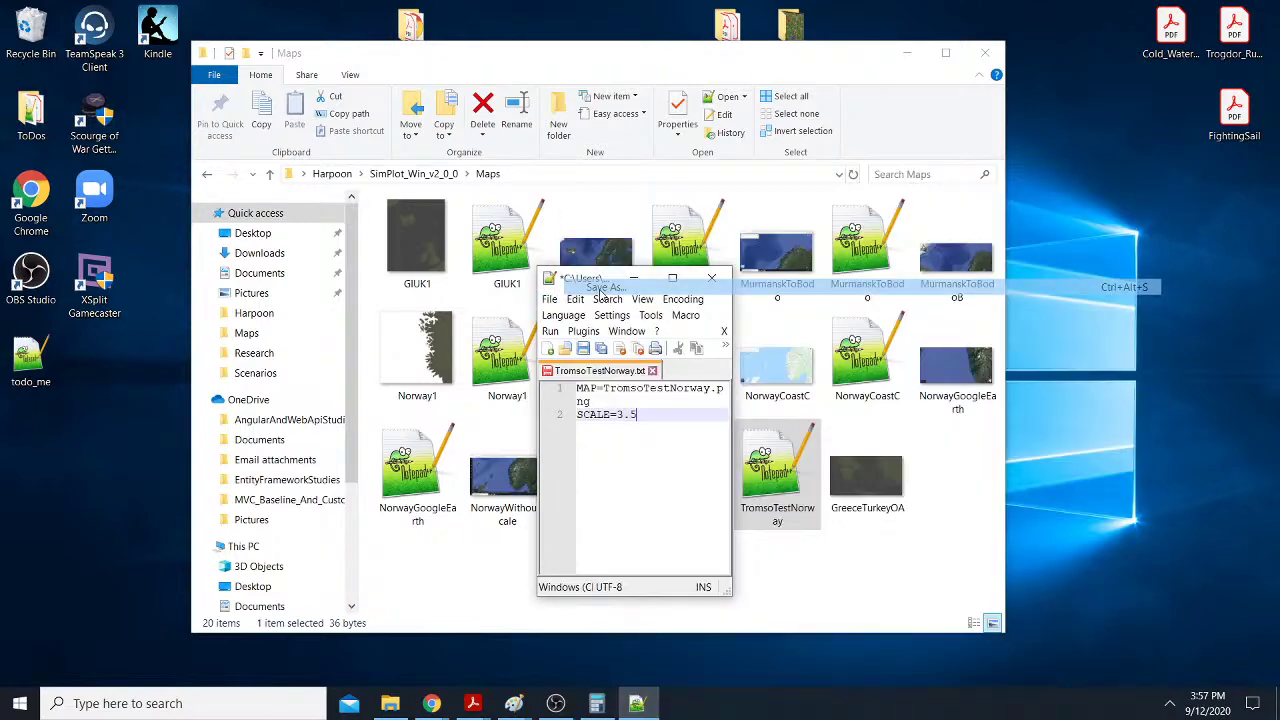
drag(668, 333, 345, 228)
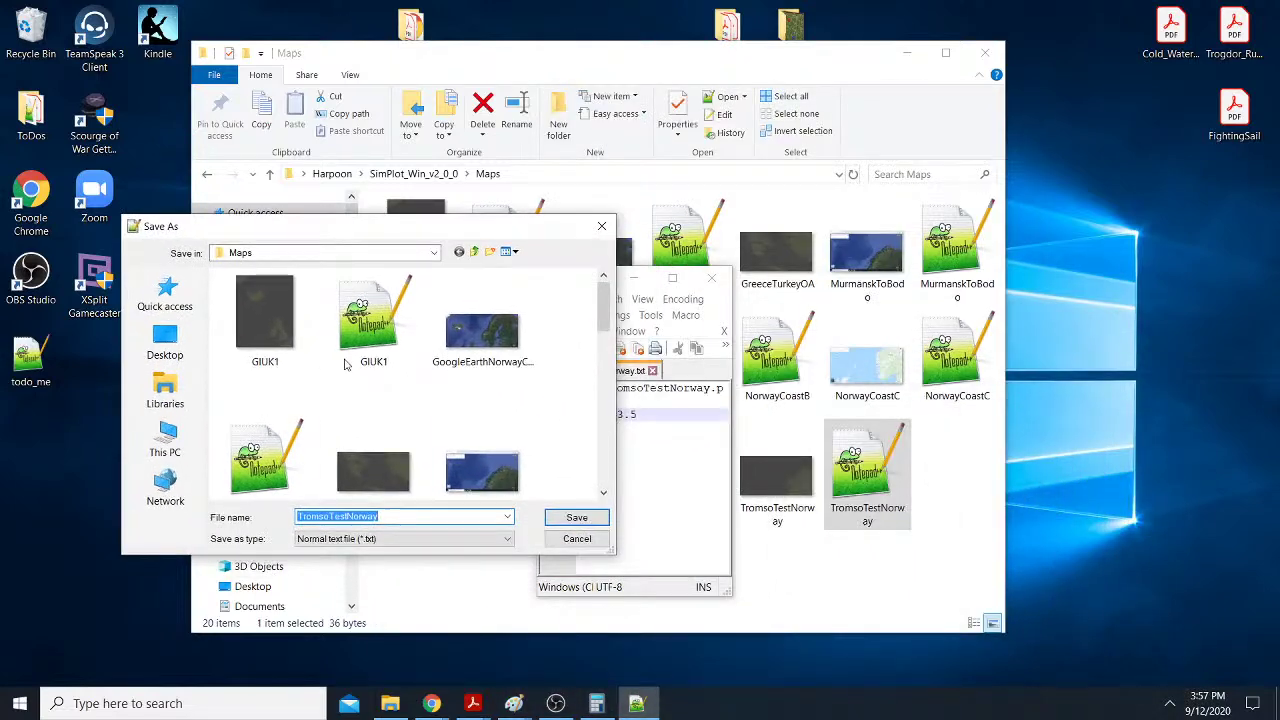
Step: Save the settings file as GreeceTurkeyOA.txt in the Maps folder
text(Greec)
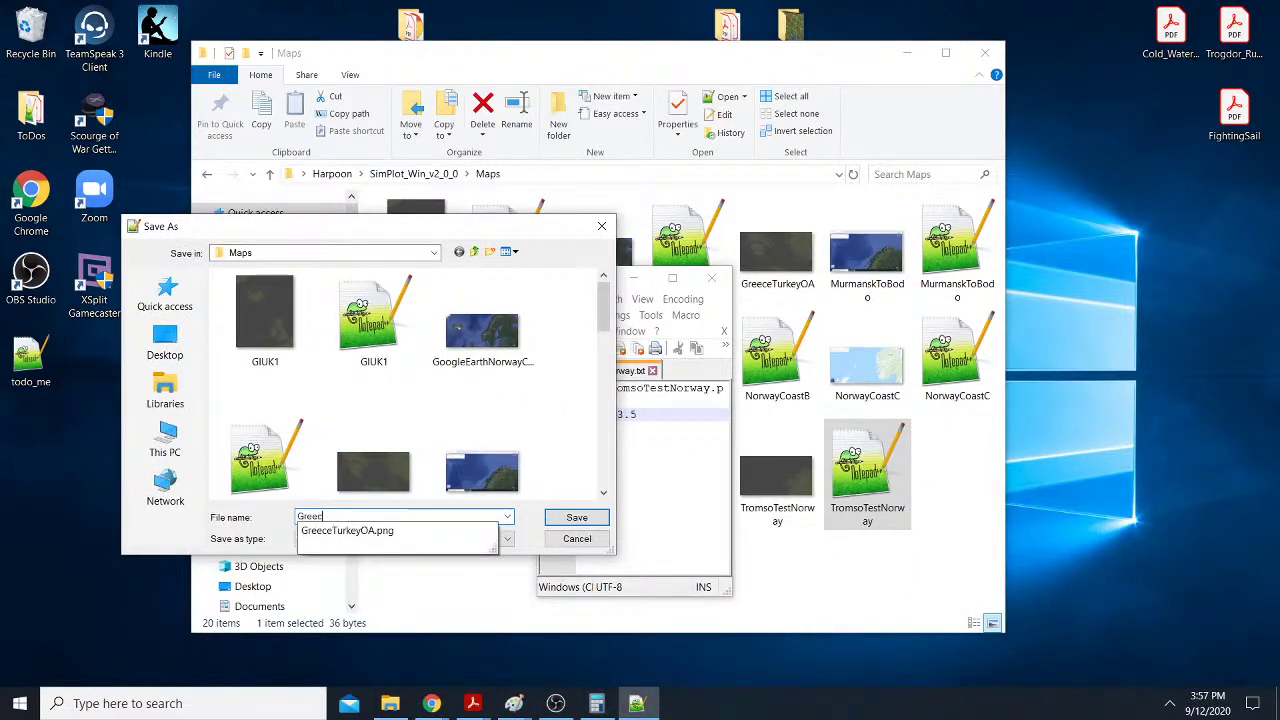
text(eTurkeyOA.txt)
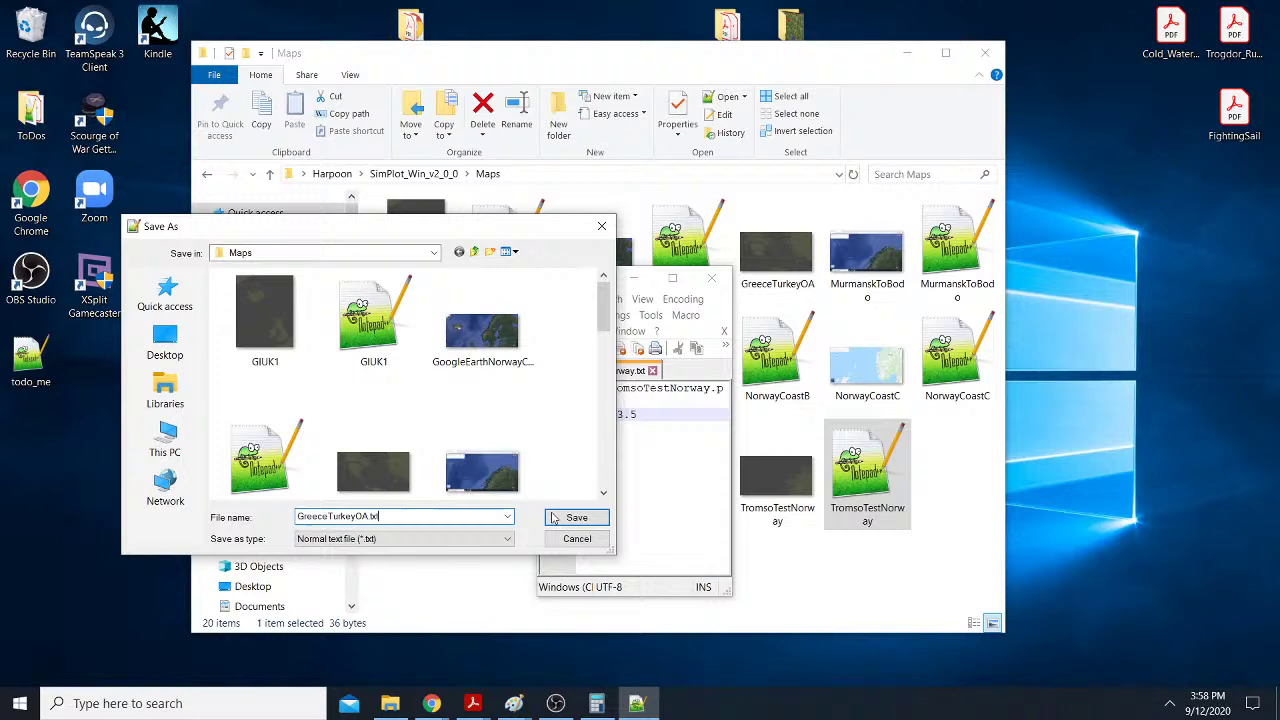
click(576, 517)
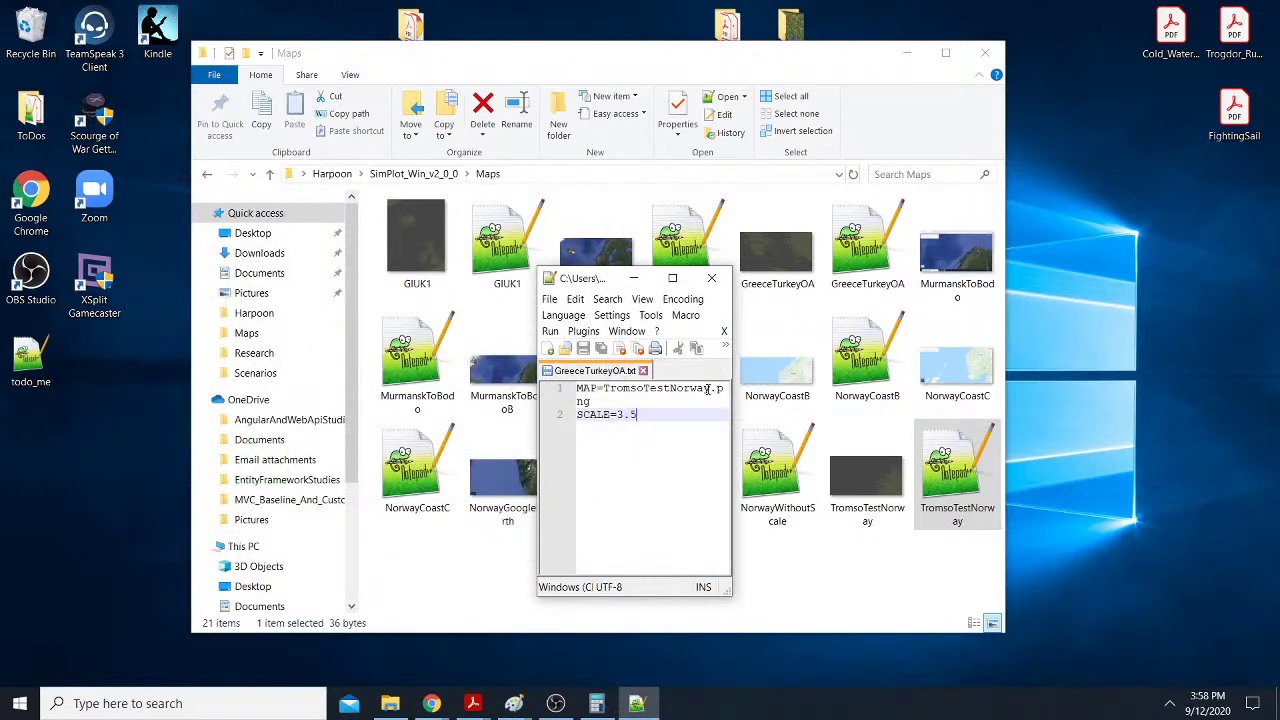
drag(720, 388, 659, 387)
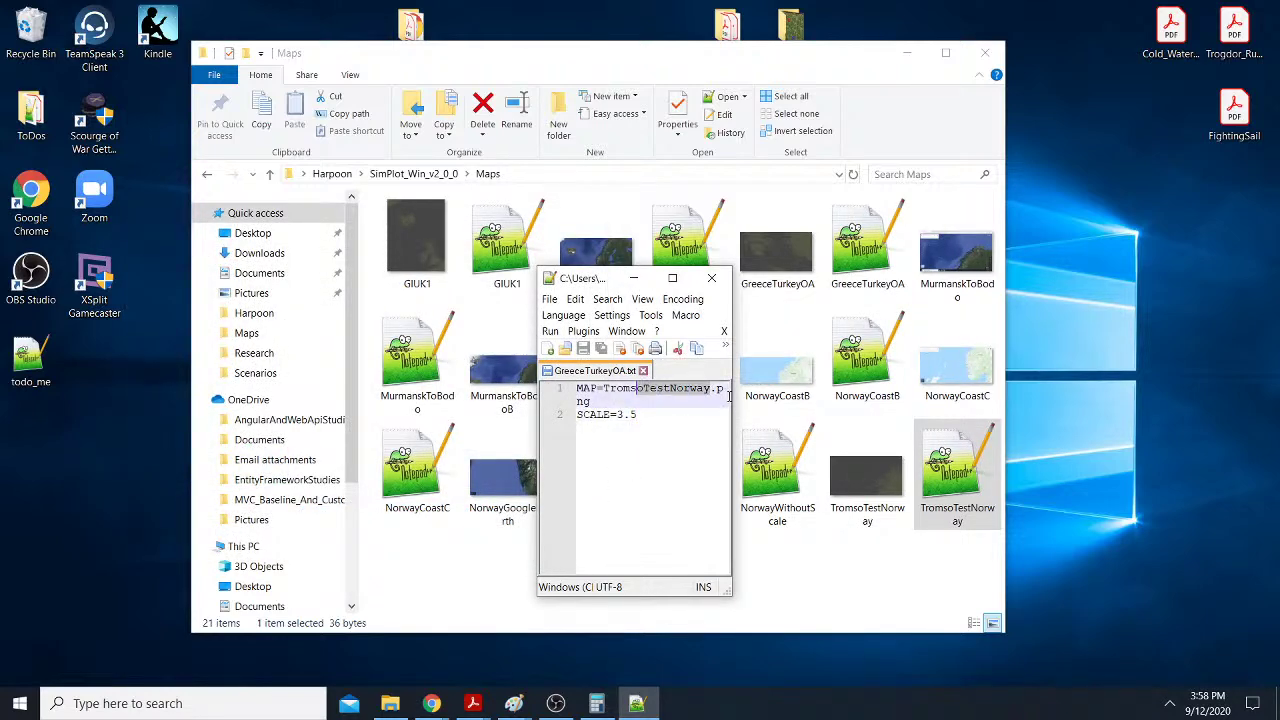
drag(731, 397, 857, 395)
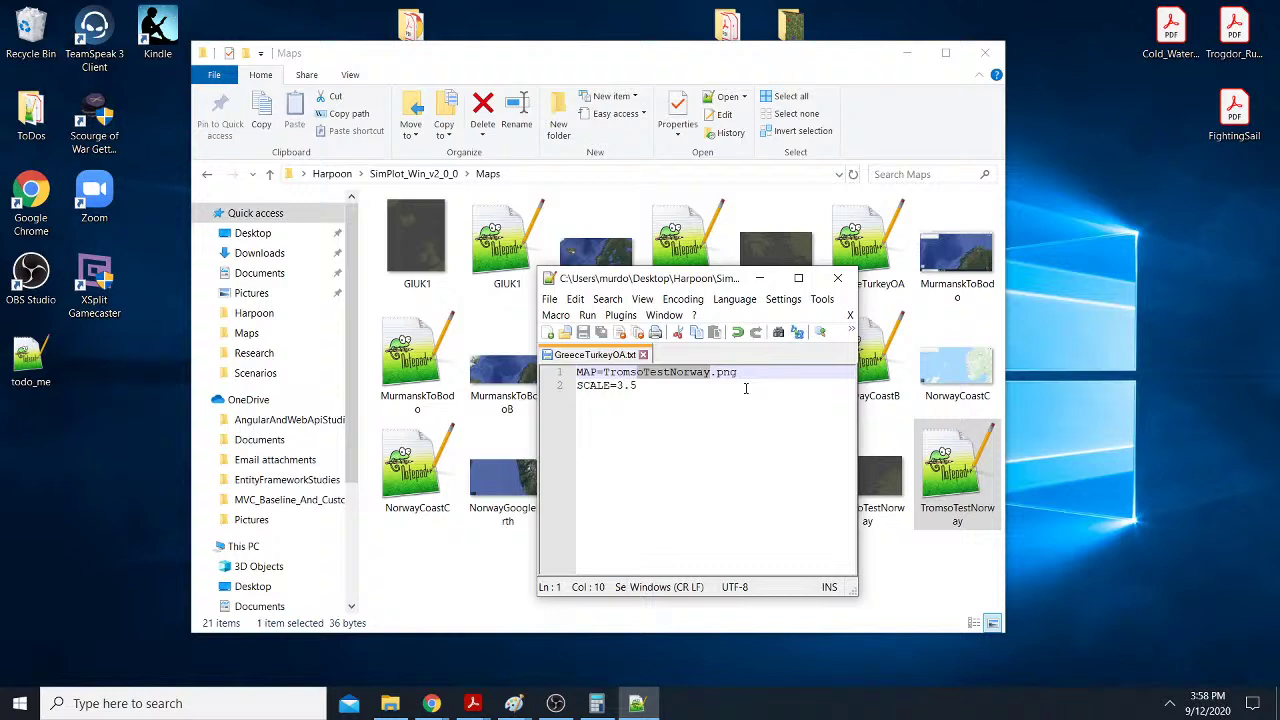
Step: Change the MAP= line to GreeceTurkeyOA.png, save, and close the file
key(ctrl+Delete)
key(BackSpace)
key(BackSpace)
key(BackSpace)
key(BackSpace)
key(BackSpace)
text(Gree)
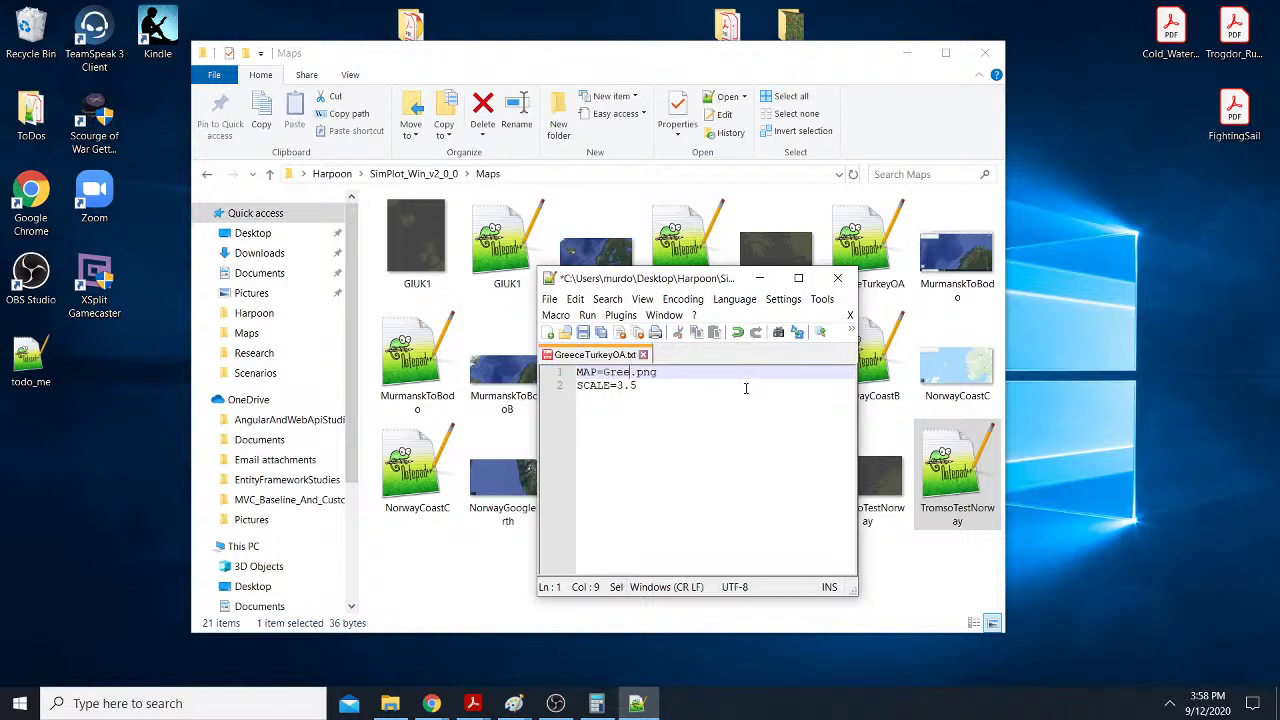
text(ceTurkey)
drag(724, 278, 318, 282)
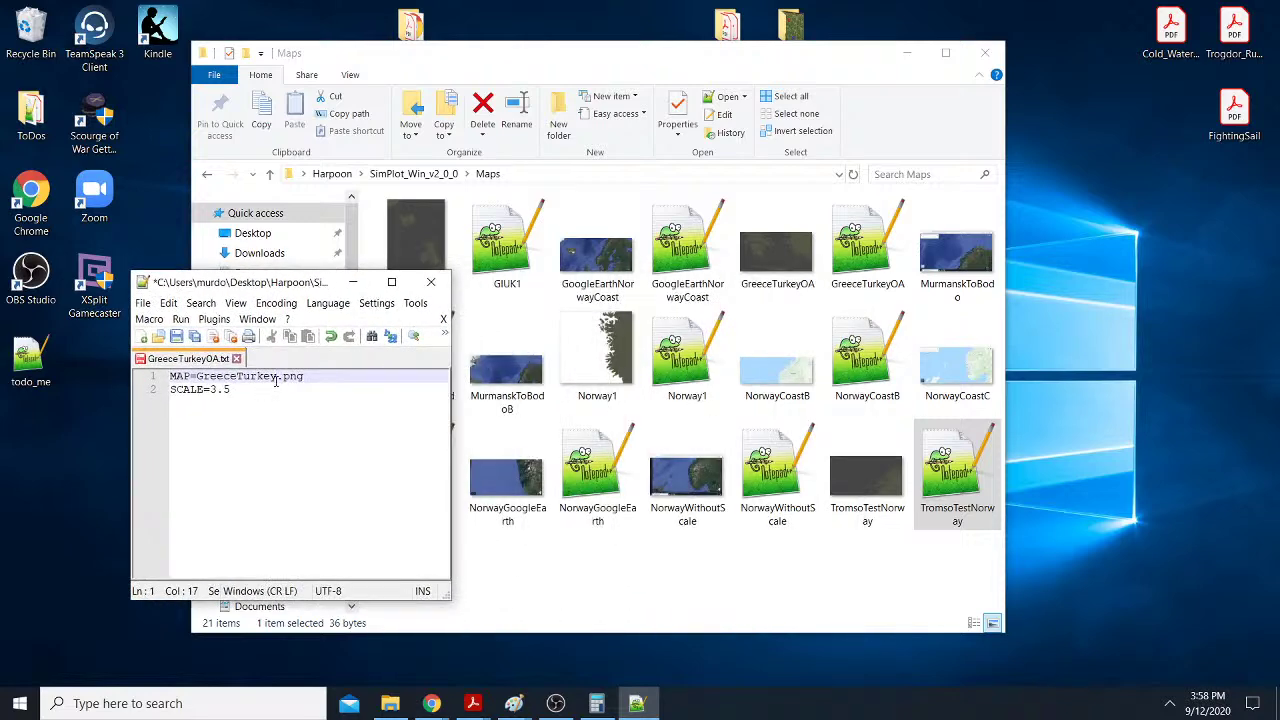
text(OA)
key(ctrl+s)
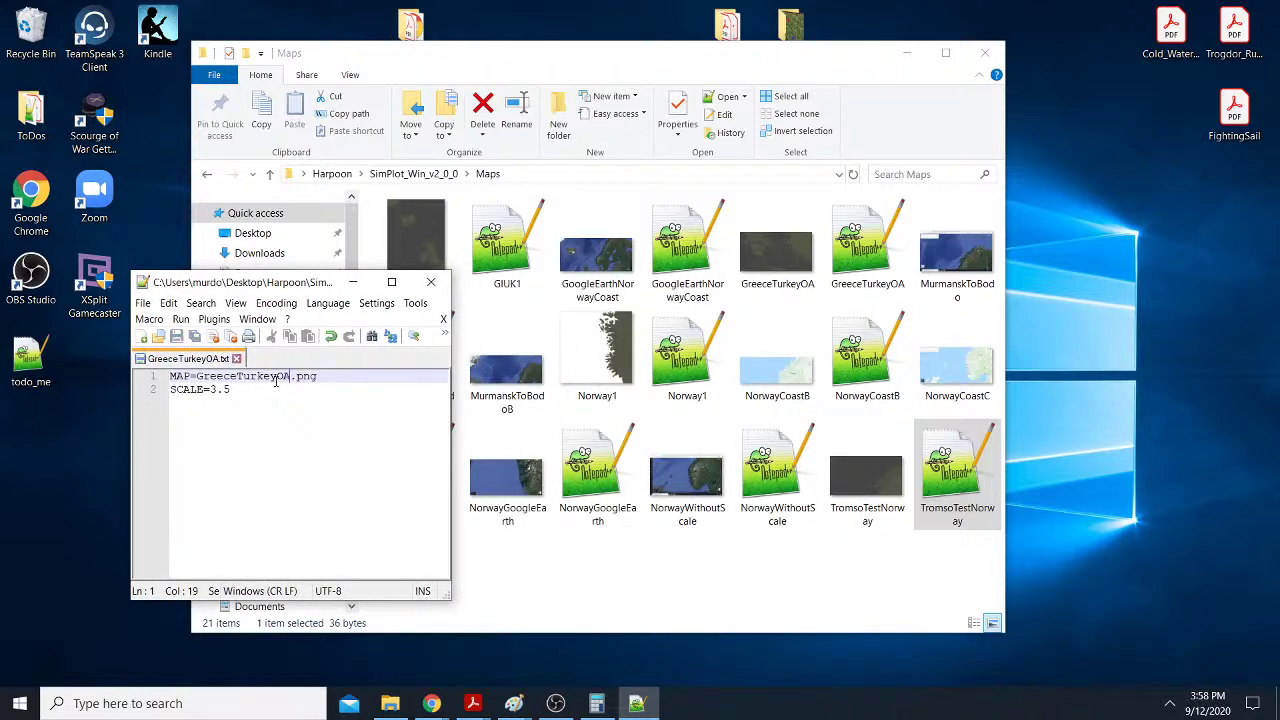
click(430, 283)
Step: Close the Maps folder and launch SimPlot 2 from Windows search
click(985, 52)
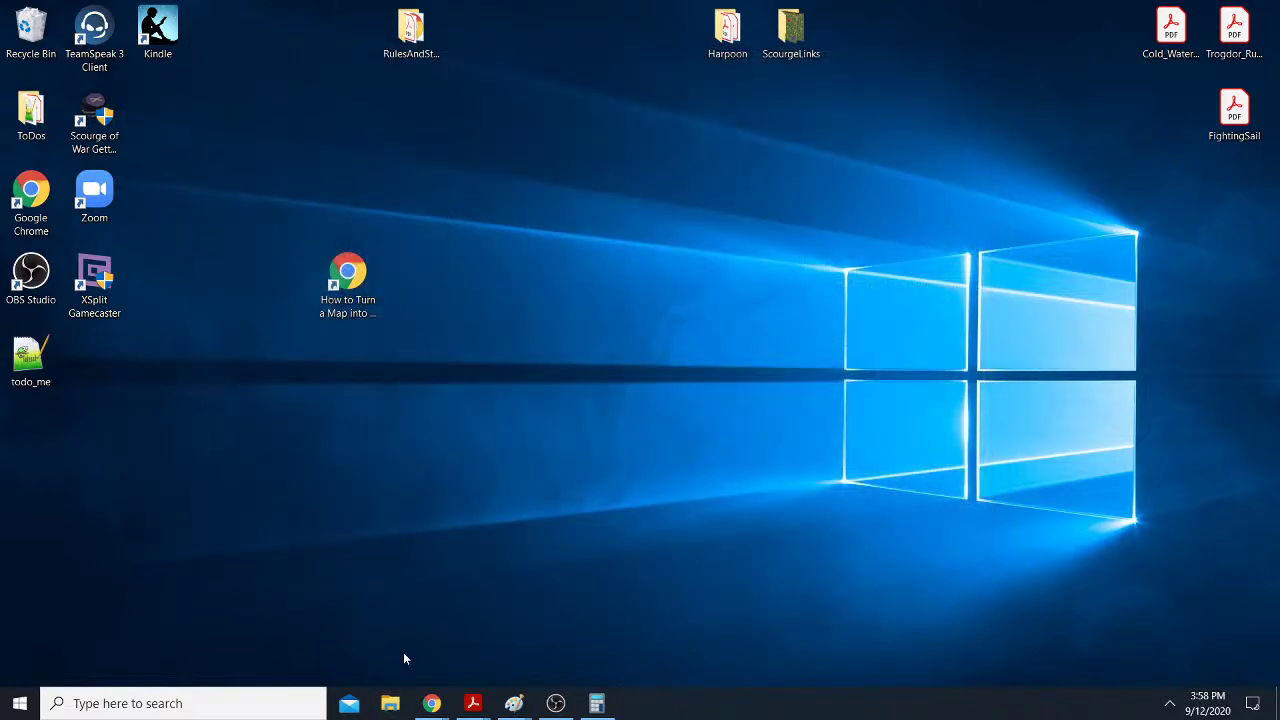
click(261, 692)
text(simpl)
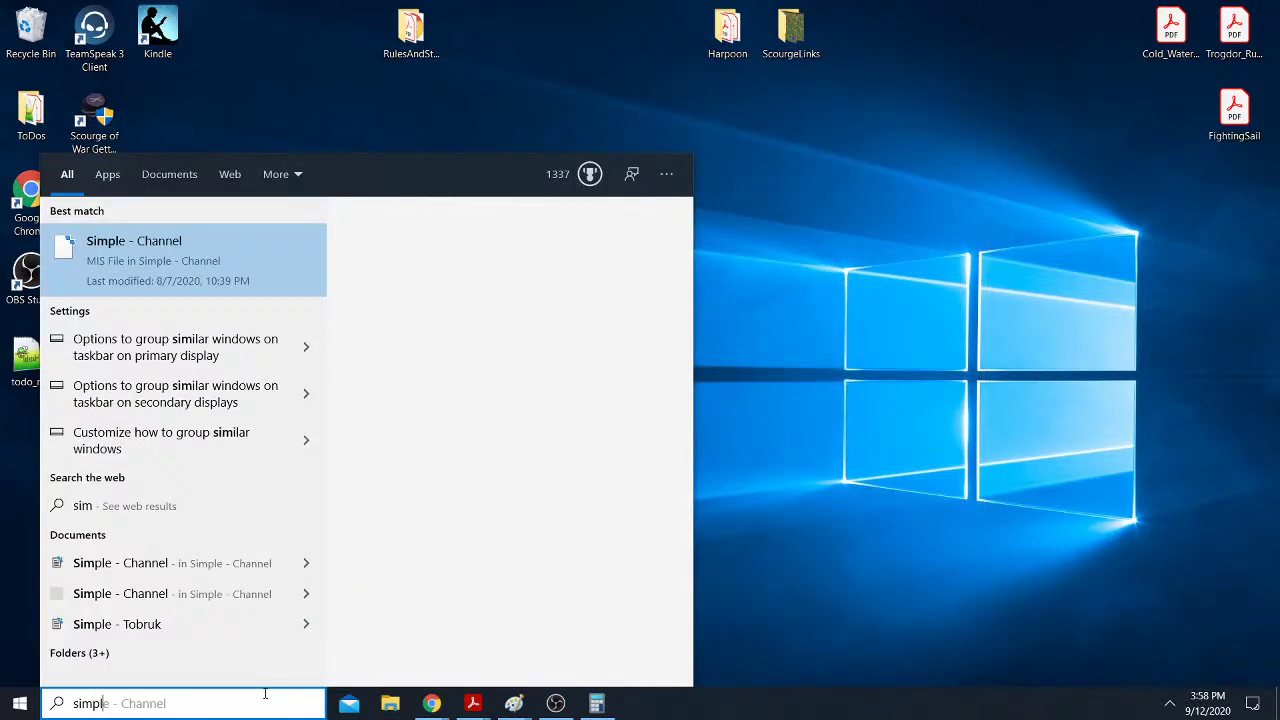
text(ot)
key(Return)
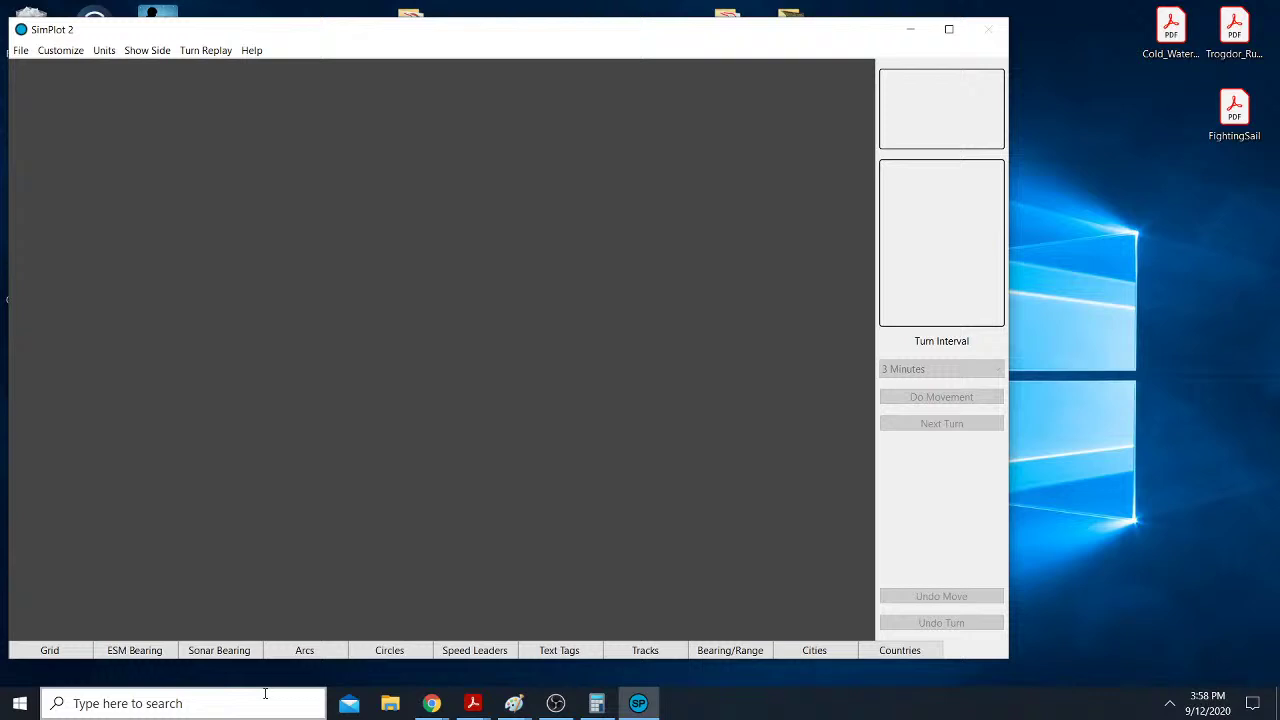
Step: Create a new scenario named GreeceTurkeyOA starting at 0900 with the GreeceTurkeyOA map file
click(20, 50)
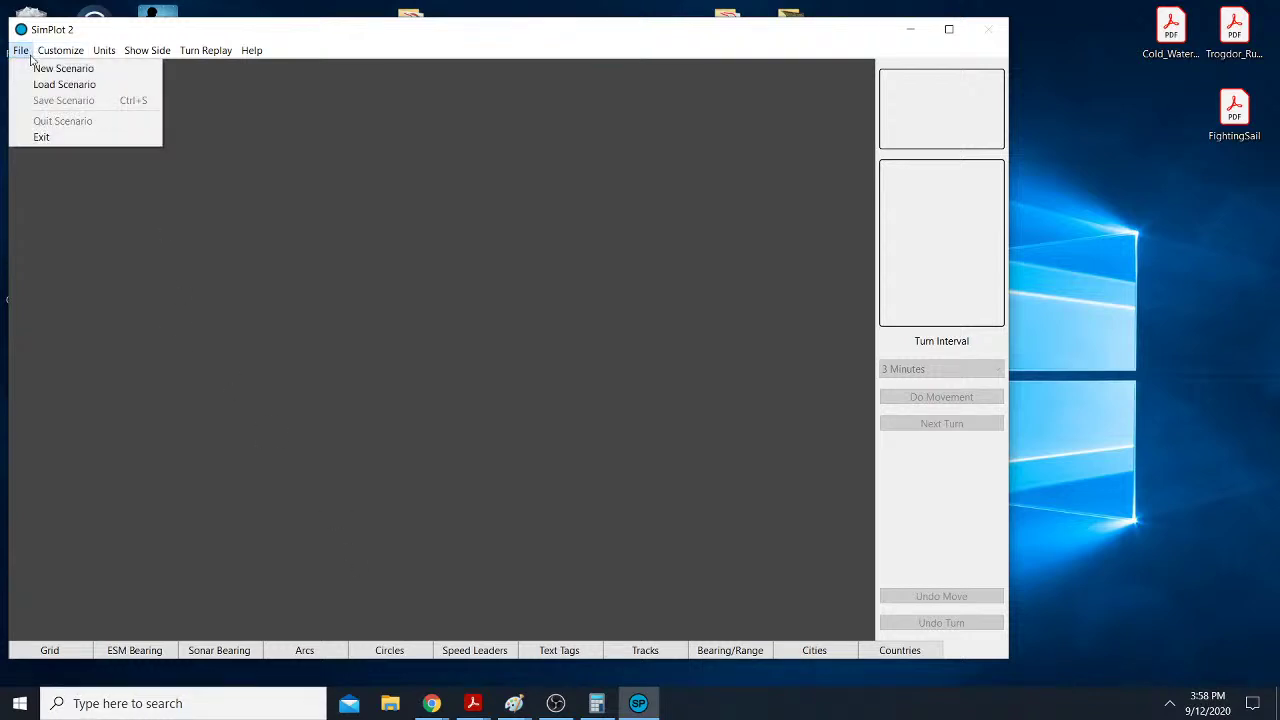
click(38, 66)
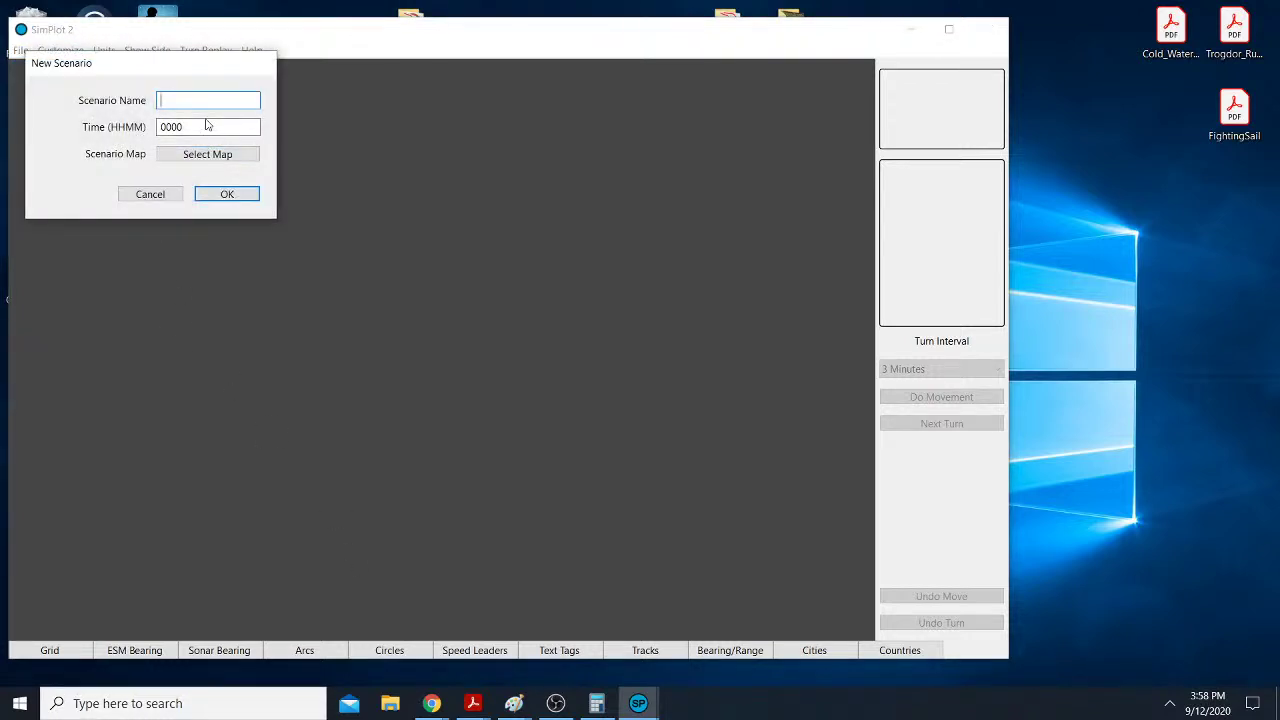
text(GreeceTurkeyOA)
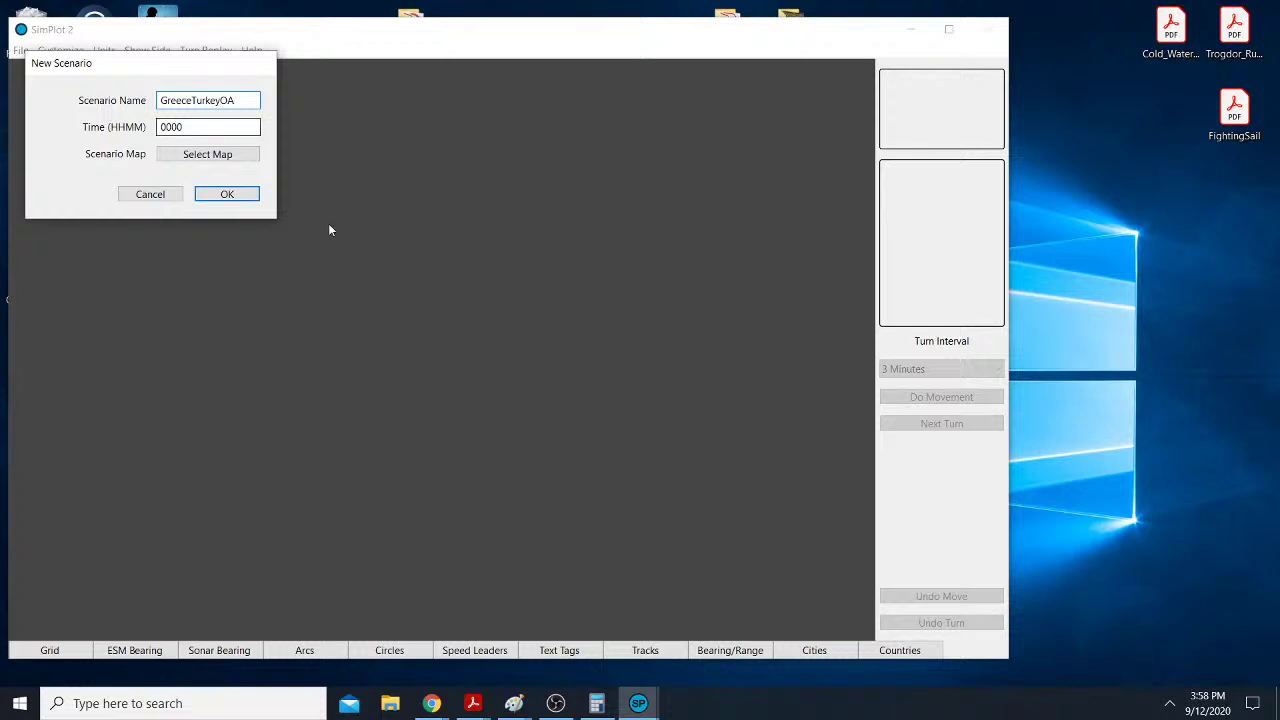
click(191, 126)
text(0900)
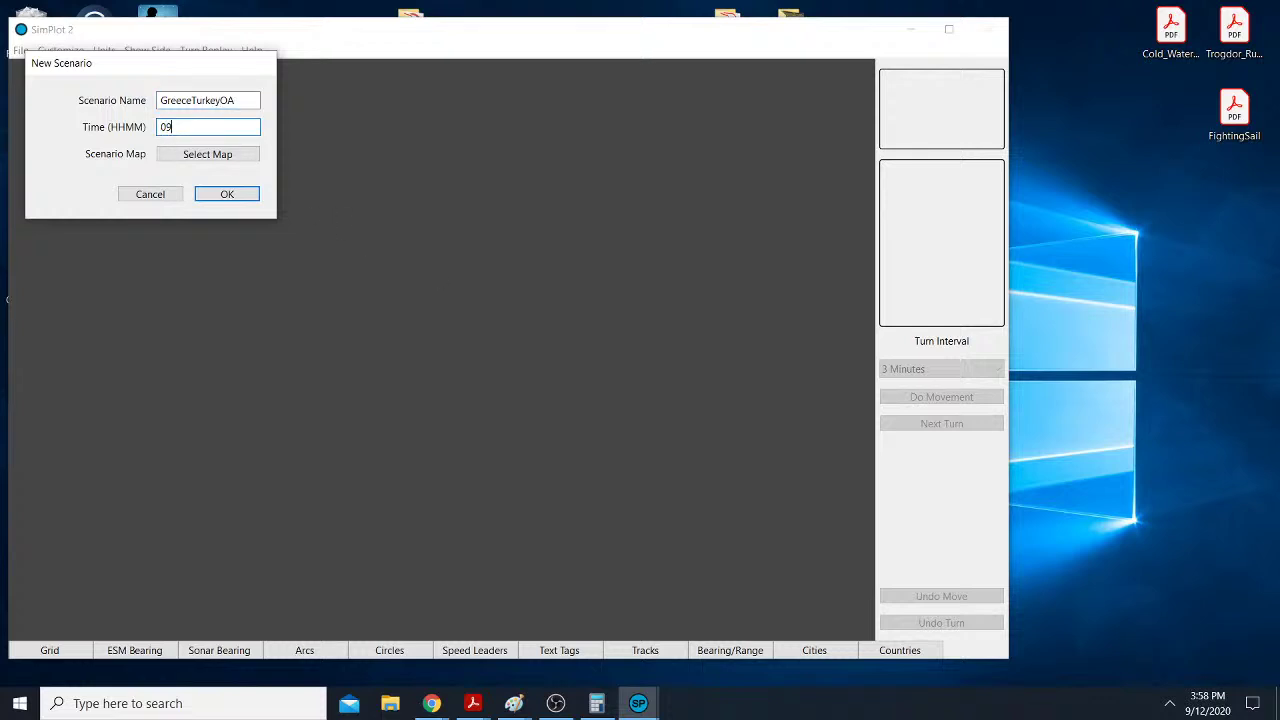
click(238, 155)
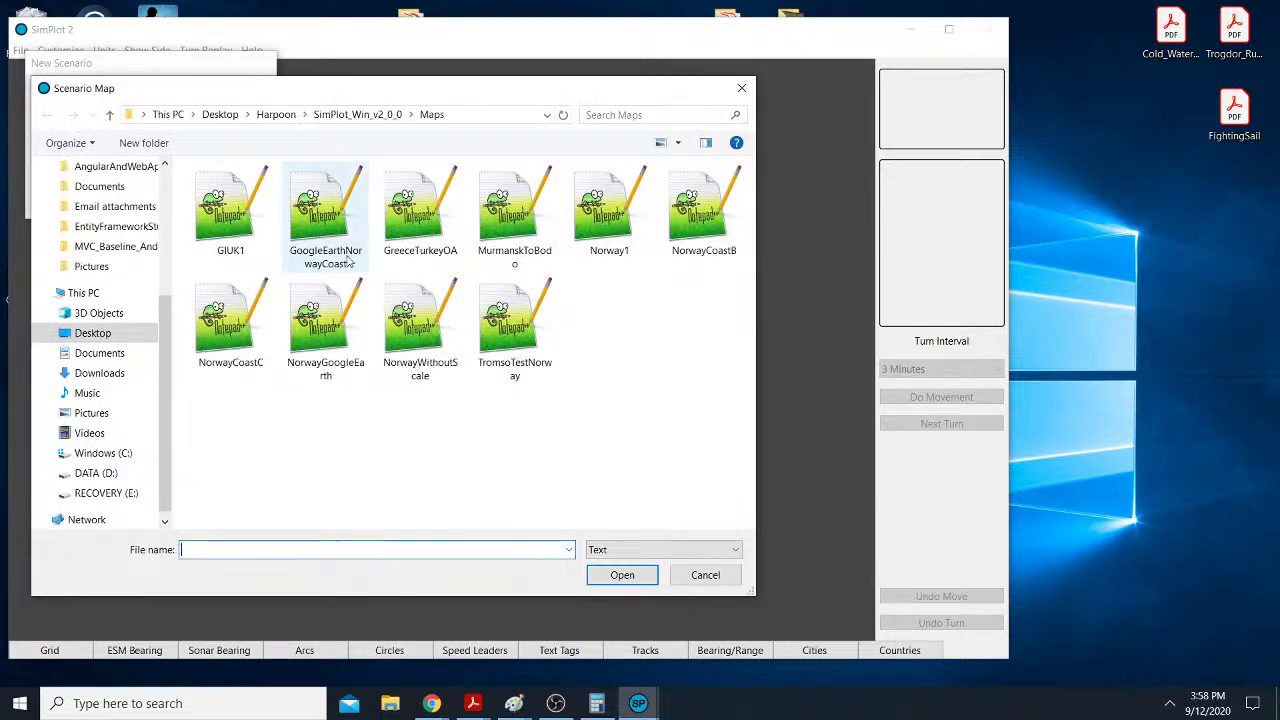
click(420, 210)
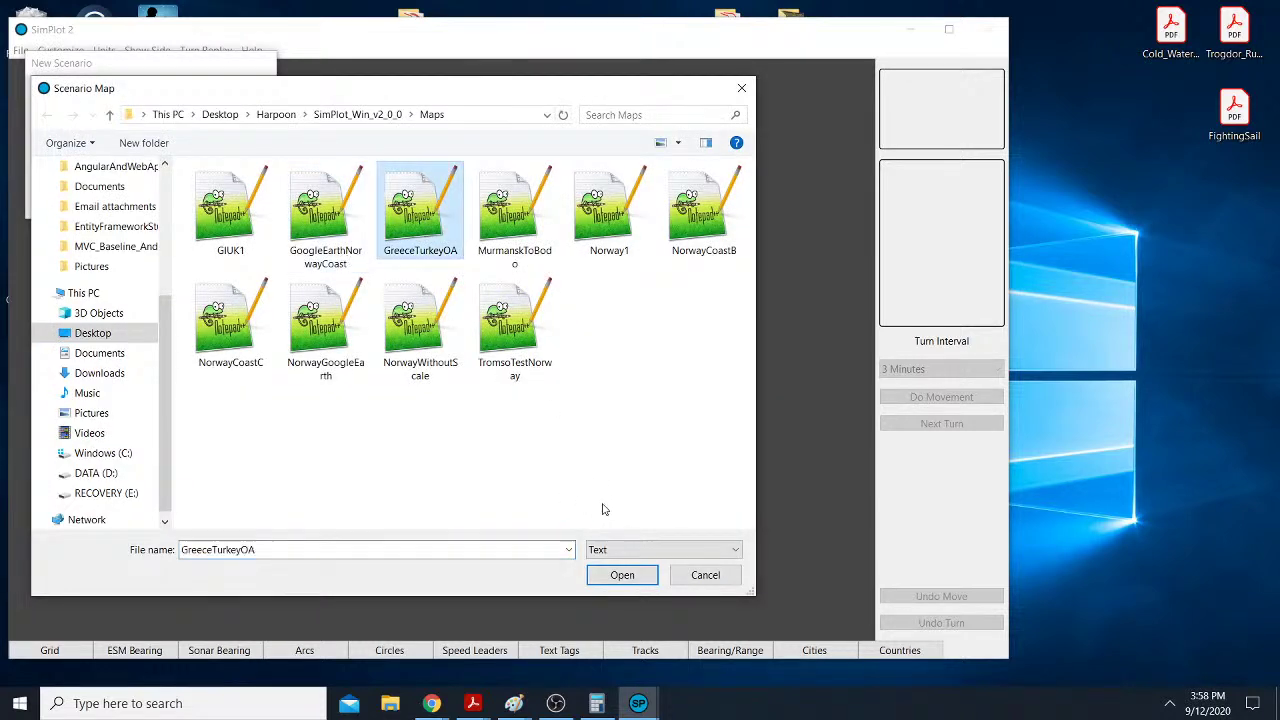
click(634, 575)
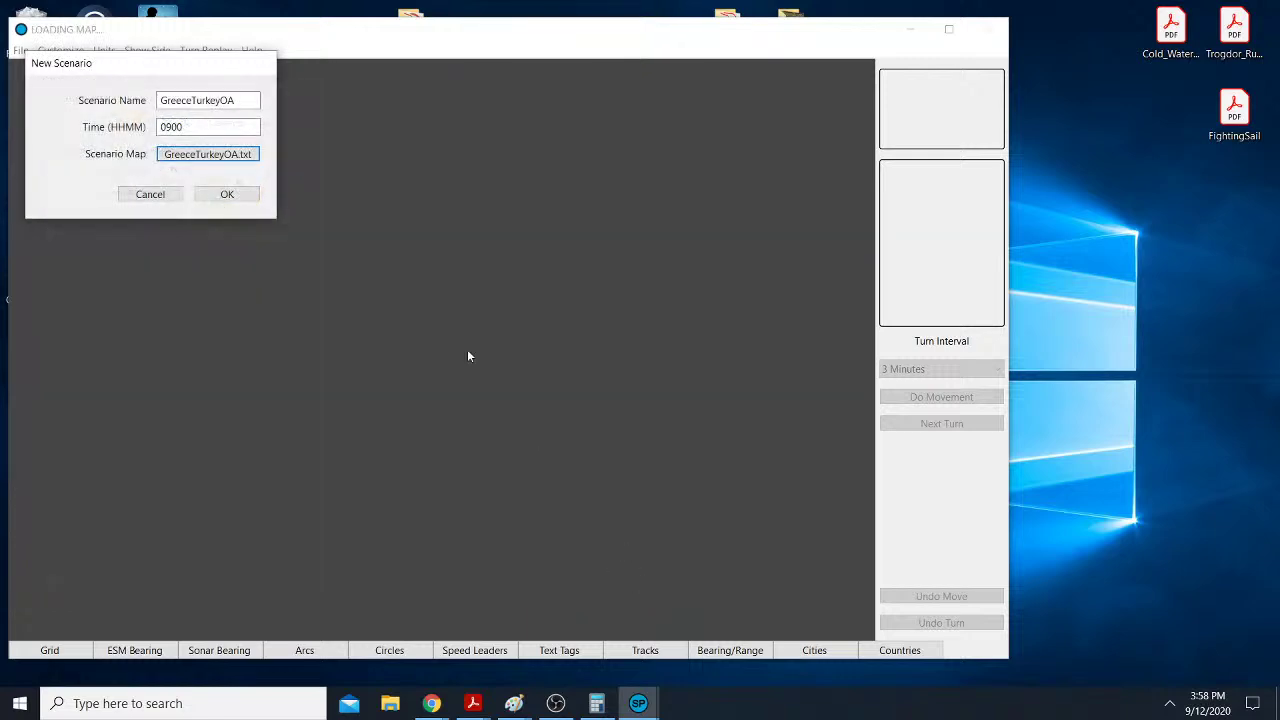
Step: Load the GreeceTurkeyOA map and zoom in on the southern Peloponnese
click(236, 196)
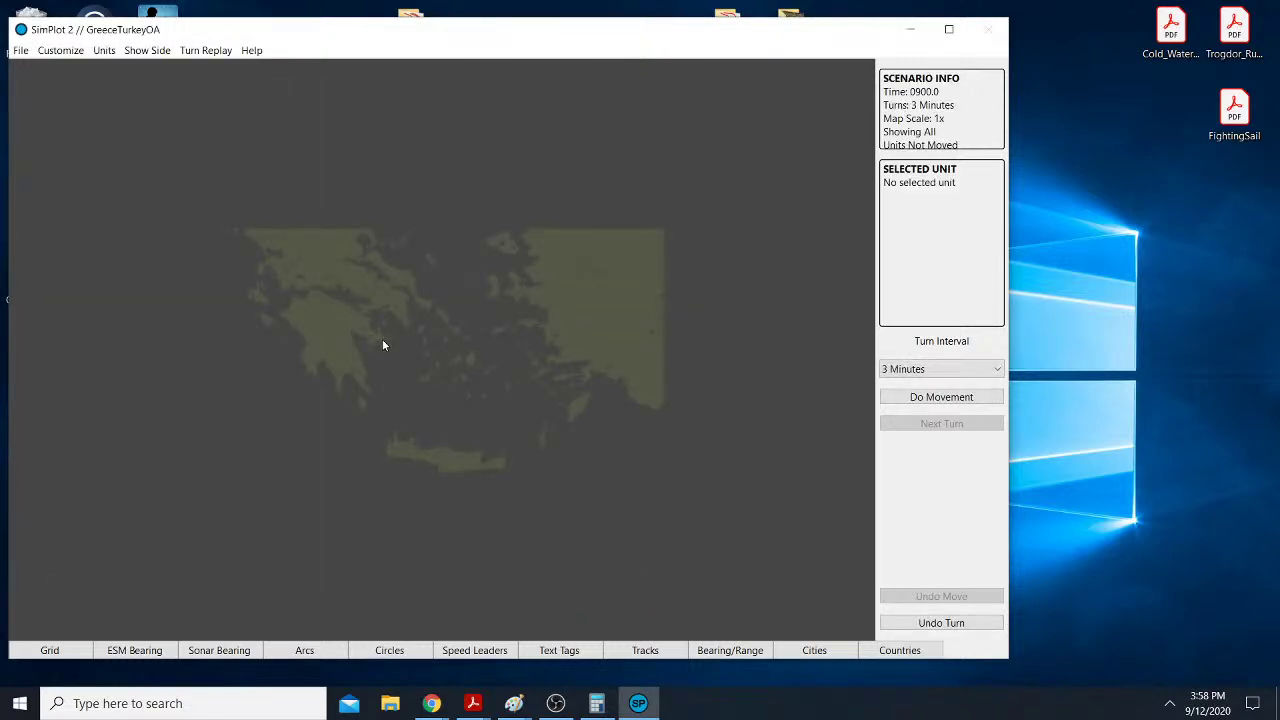
scroll(382, 345, up, 1)
drag(370, 403, 390, 403)
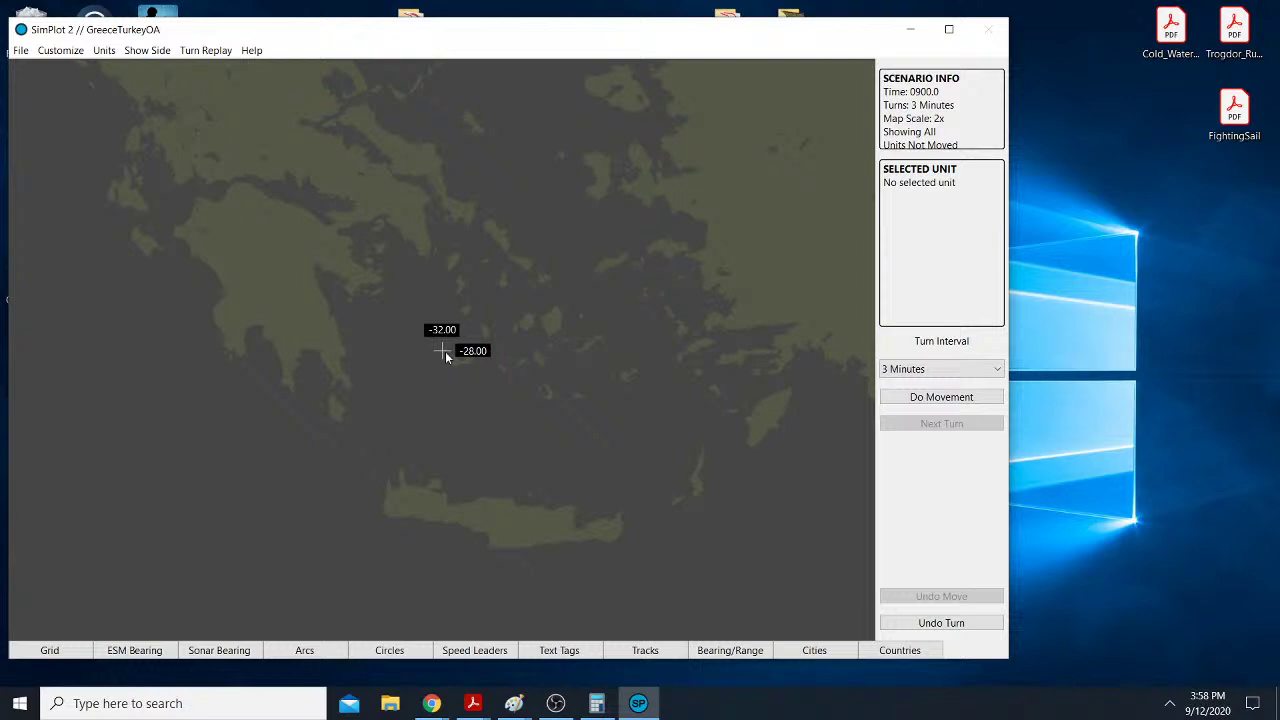
click(306, 471)
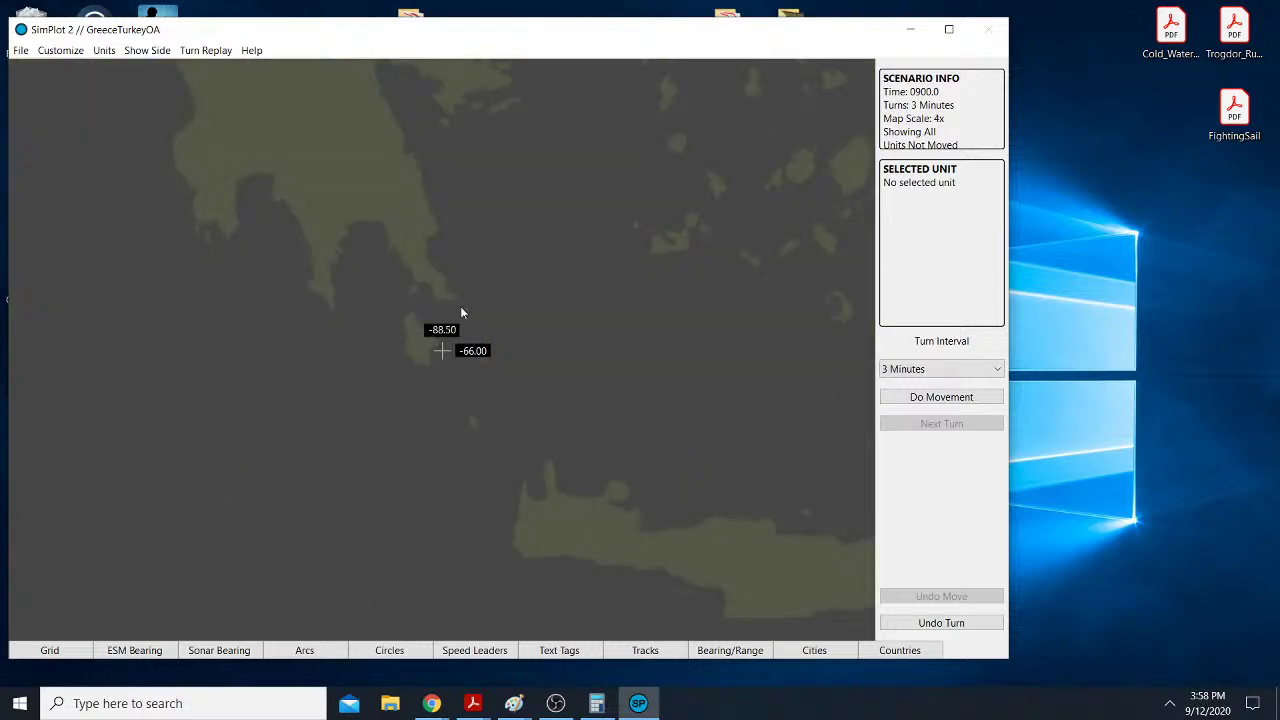
Step: Turn on the coordinate grid and zoom to check the map scale against it
click(82, 652)
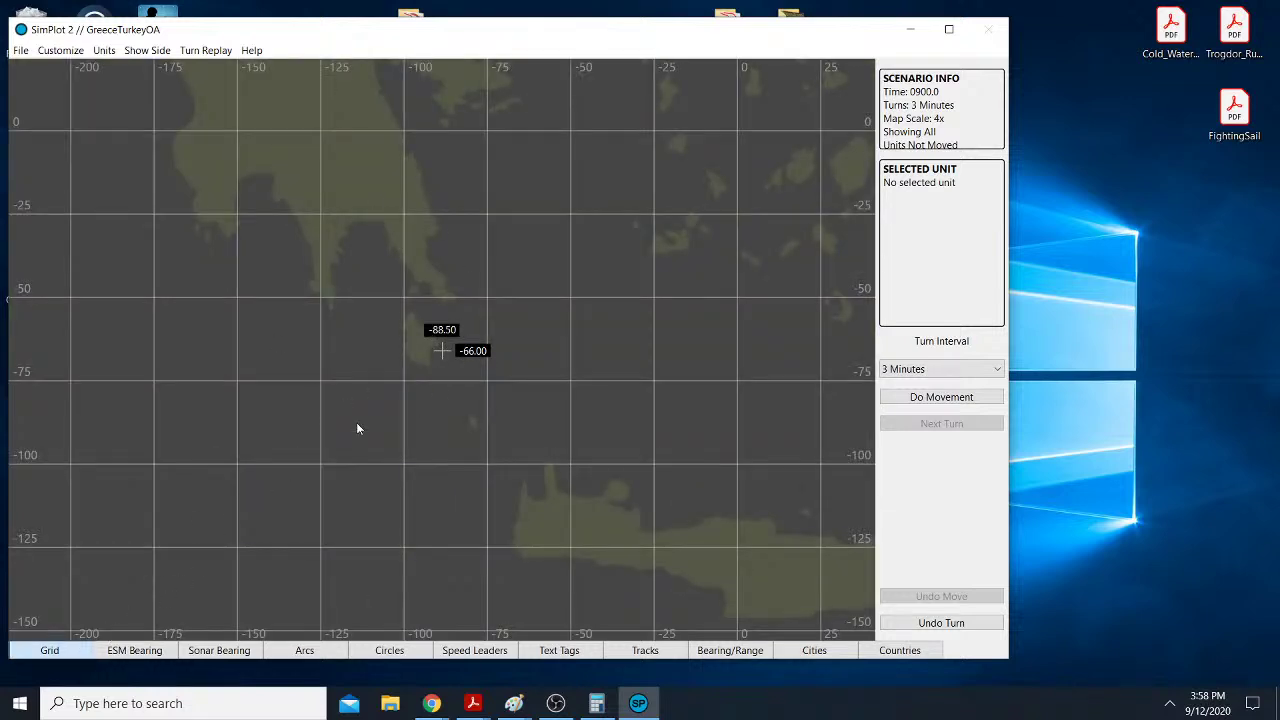
scroll(357, 424, up, 1)
scroll(372, 378, up, 1)
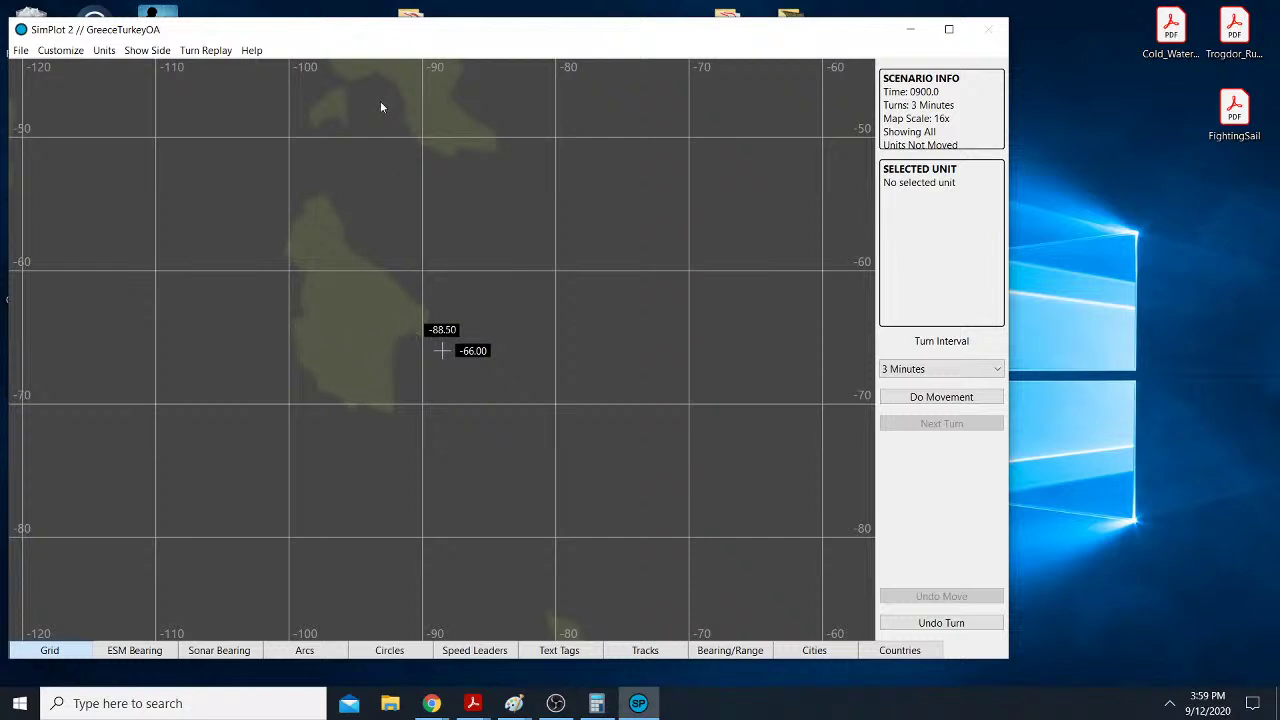
scroll(344, 224, down, 1)
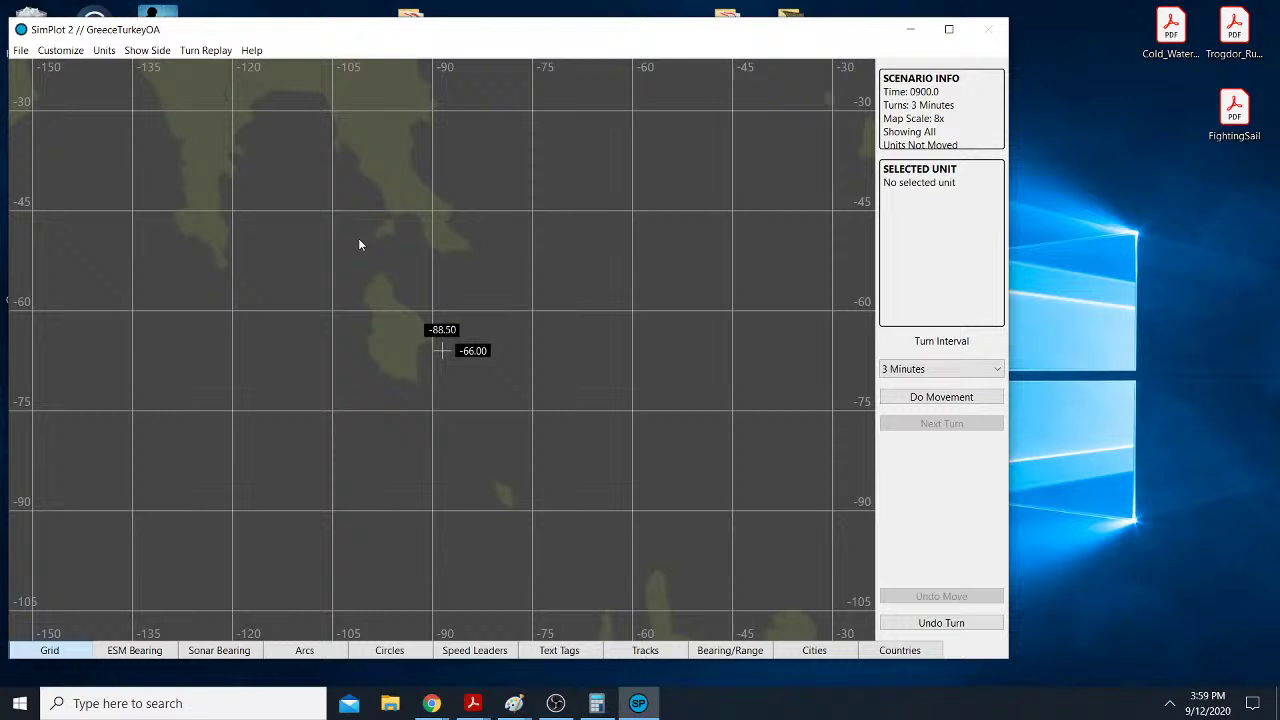
scroll(362, 246, up, 1)
scroll(383, 280, down, 4)
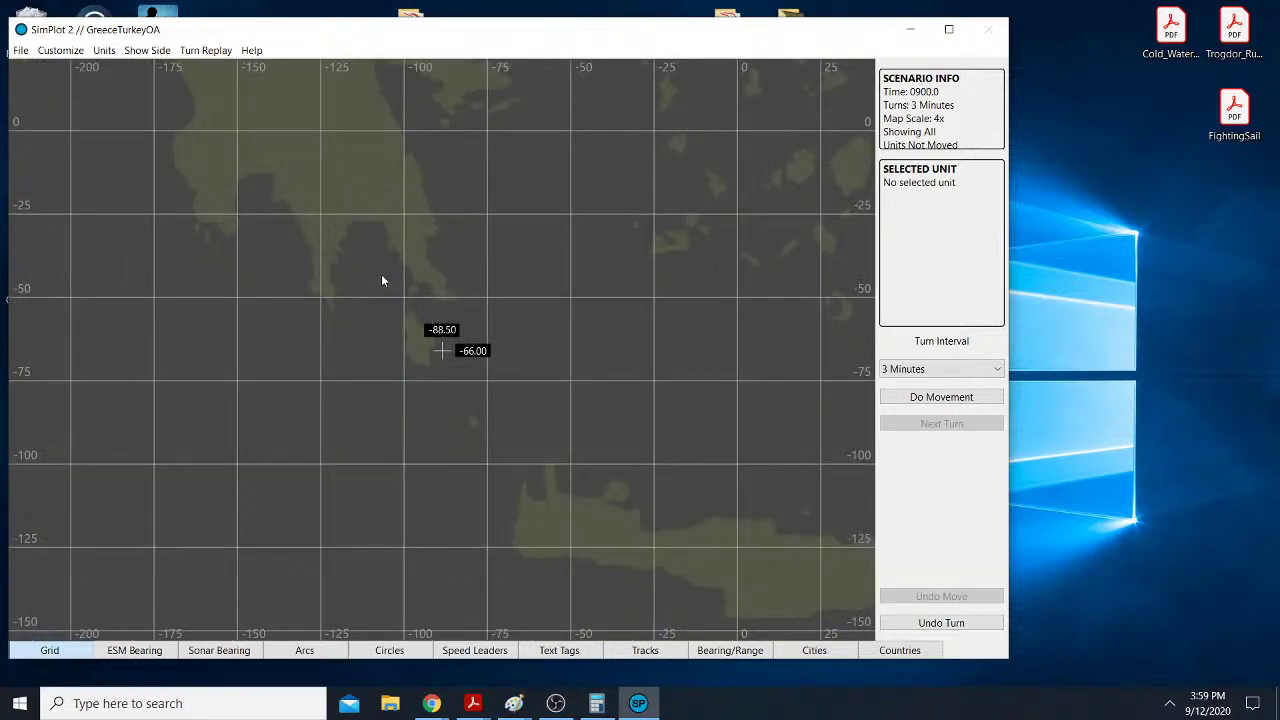
scroll(437, 288, up, 1)
Step: Recentre the map on the central Aegean and turn the grid off
click(500, 290)
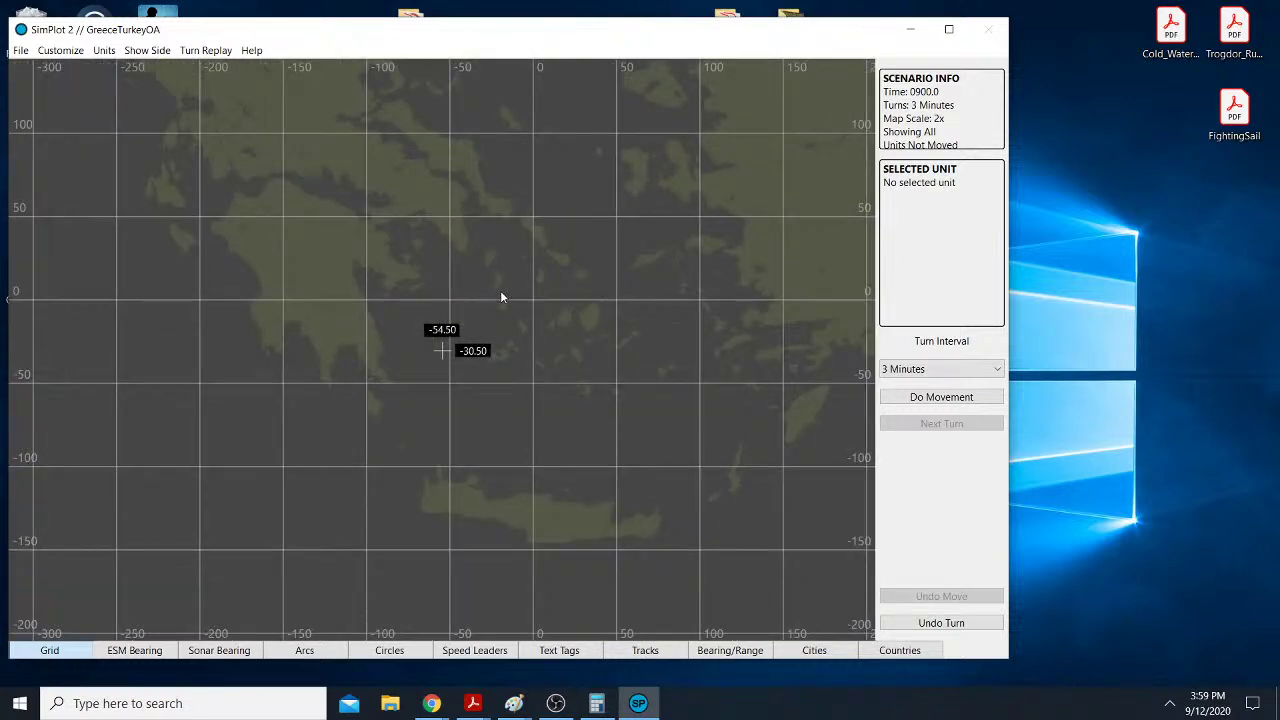
click(495, 347)
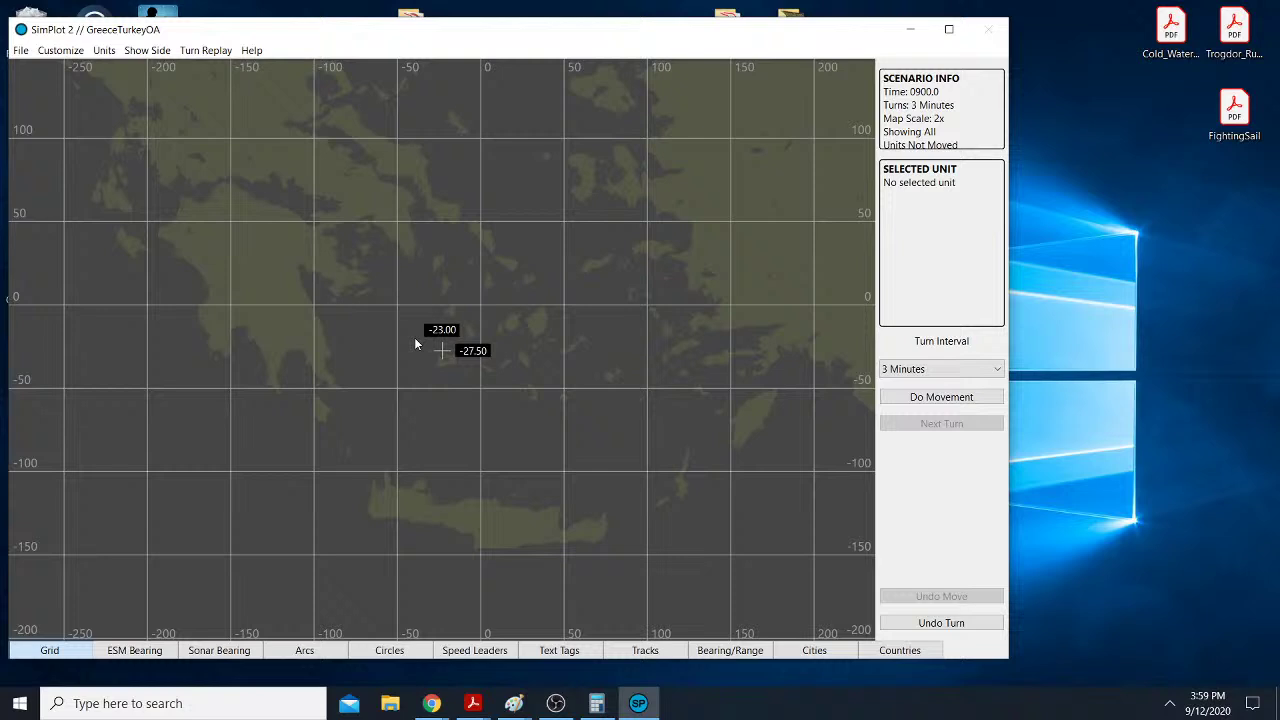
click(401, 319)
click(465, 358)
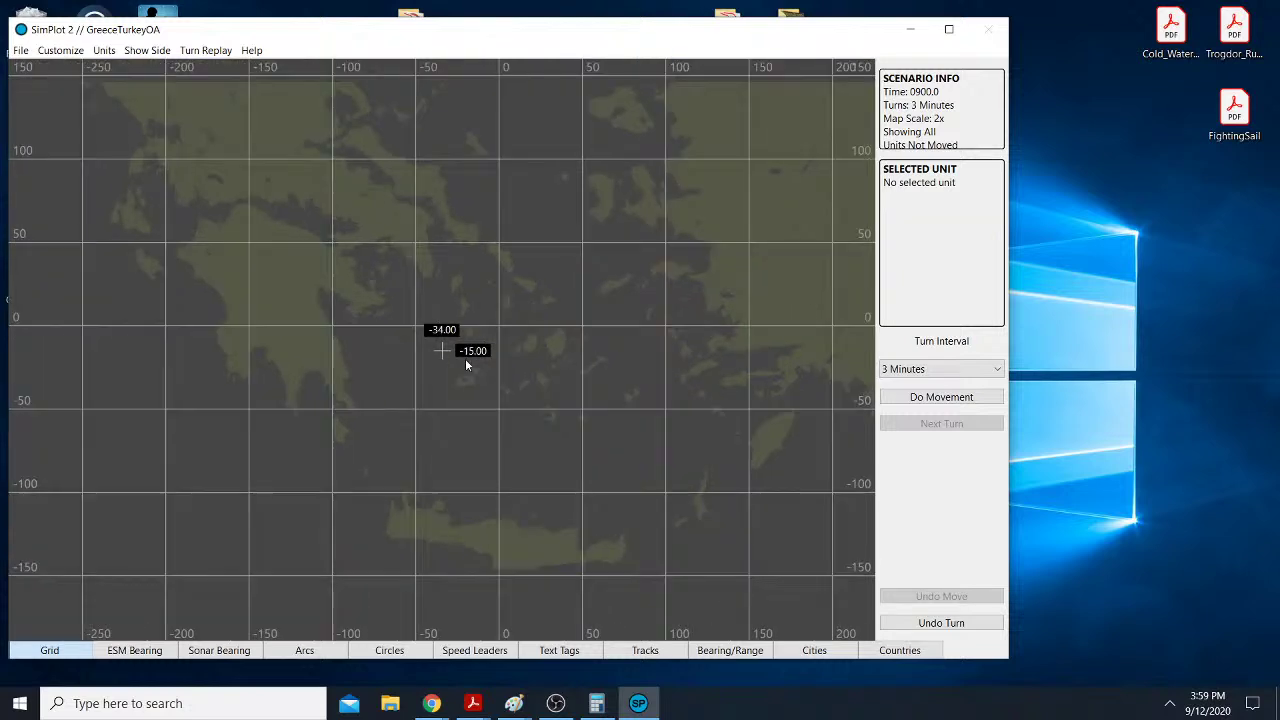
click(86, 652)
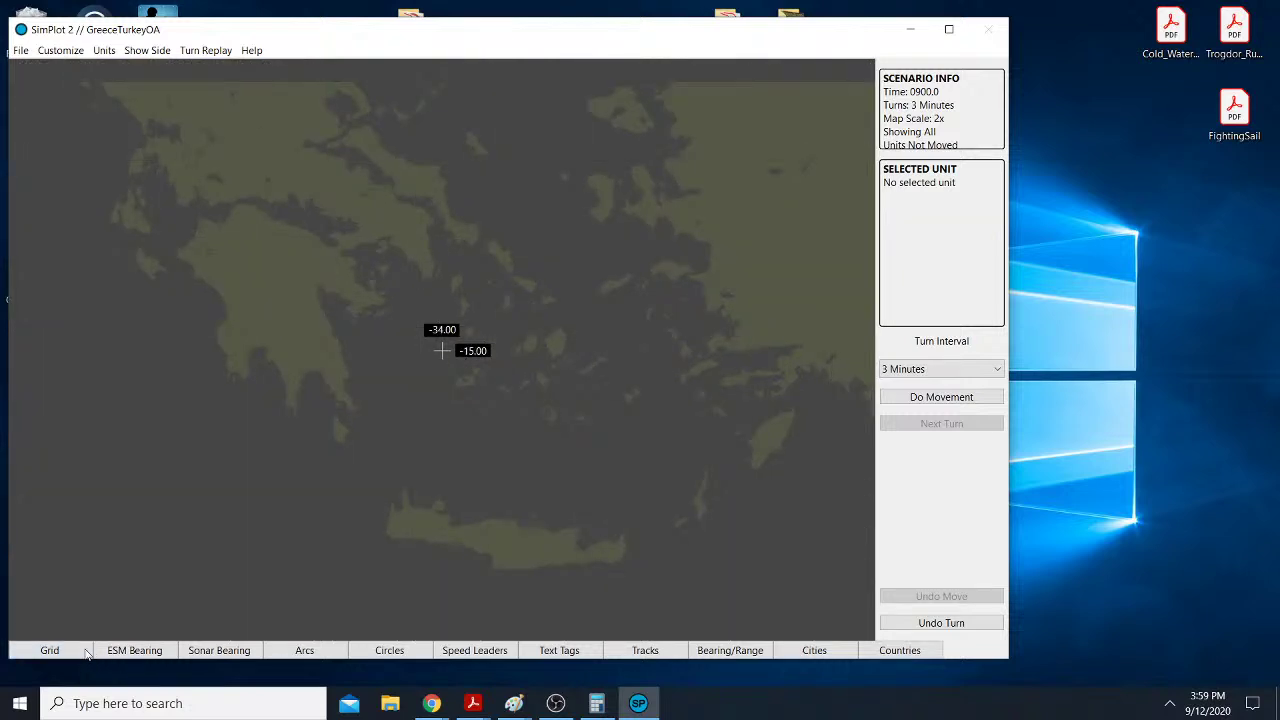
click(436, 383)
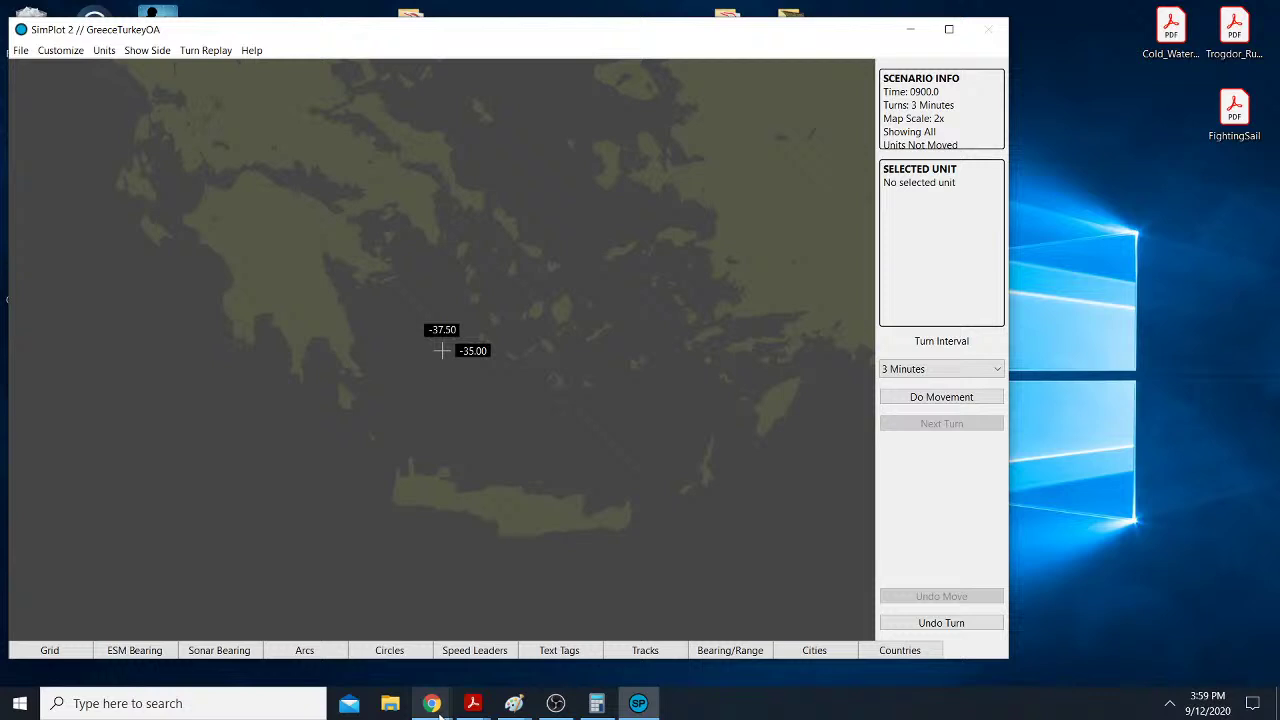
mouse_move(440, 706)
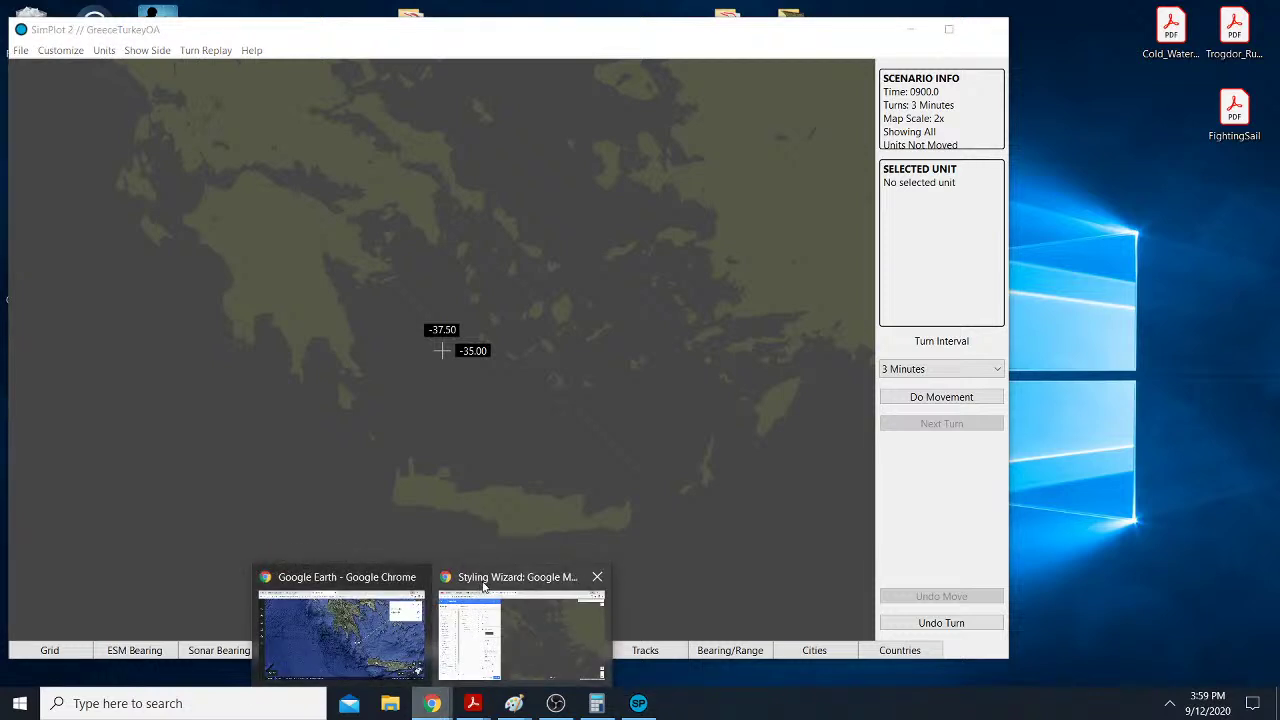